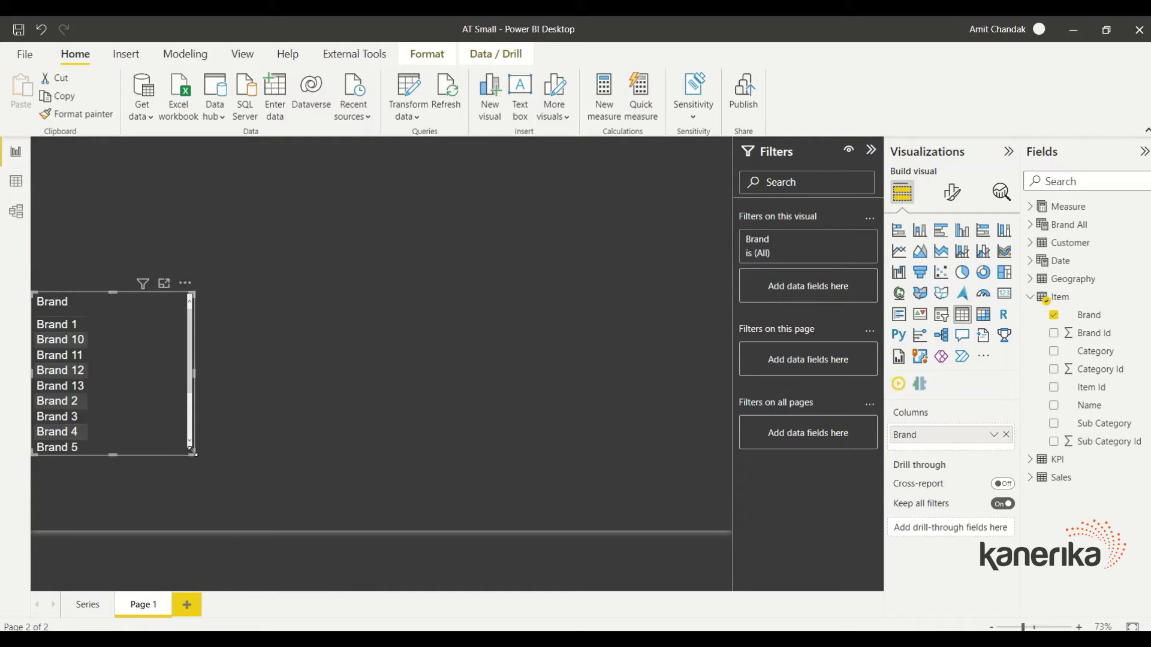
# Enlarge the Brand table until all its rows fit, and place a new table of the Item table's Category field beside it.
pyautogui.moveTo(194, 454); pyautogui.dragTo(224, 521)
pyautogui.moveTo(1105, 360); pyautogui.dragTo(357, 294)
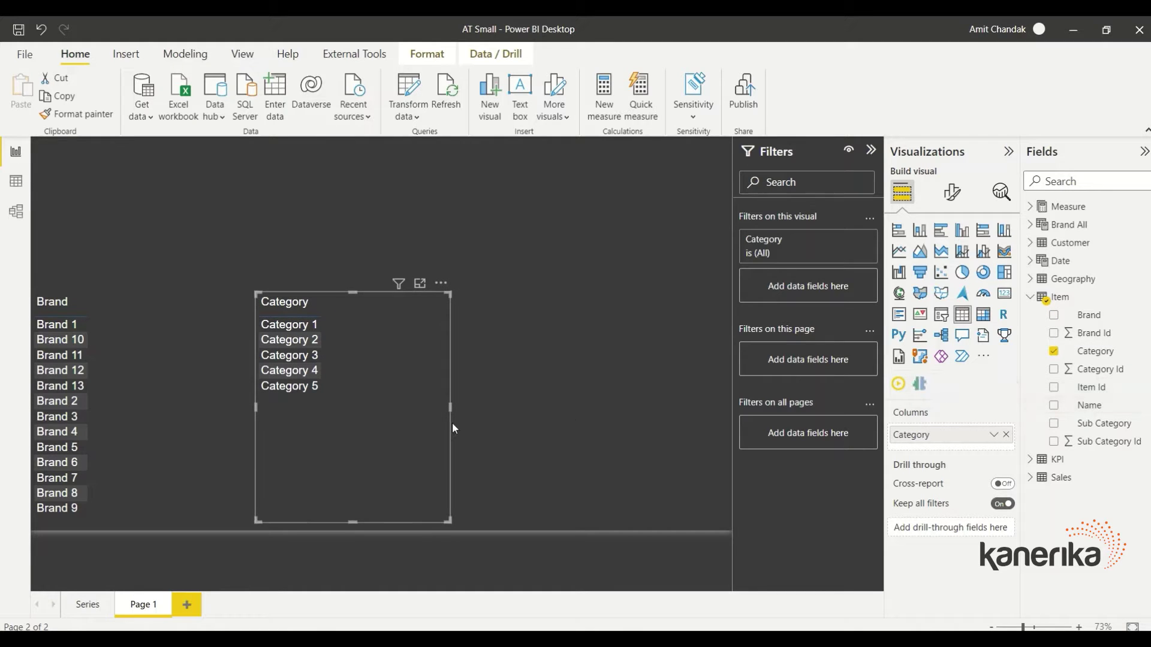
pyautogui.moveTo(413, 427); pyautogui.dragTo(361, 431)
# Add a slicer on the Item table's Brand field above the tables and try it with Brand 10 and Brand 11, leaving nothing selected.
pyautogui.moveTo(1099, 317); pyautogui.dragTo(678, 236)
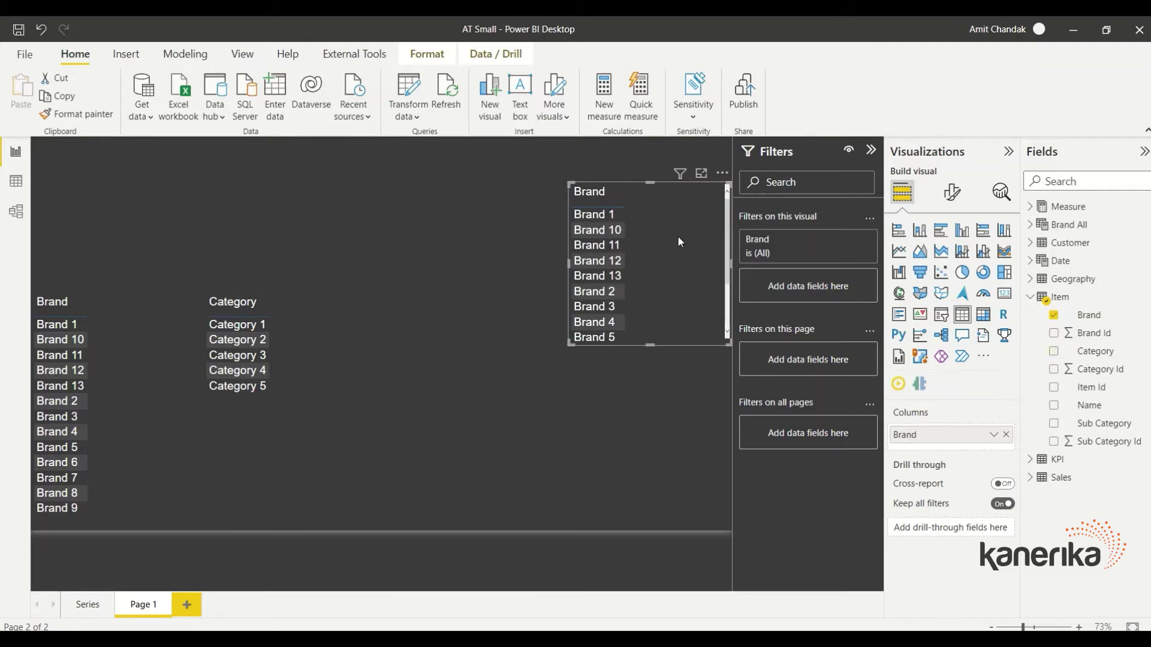
pyautogui.click(941, 314)
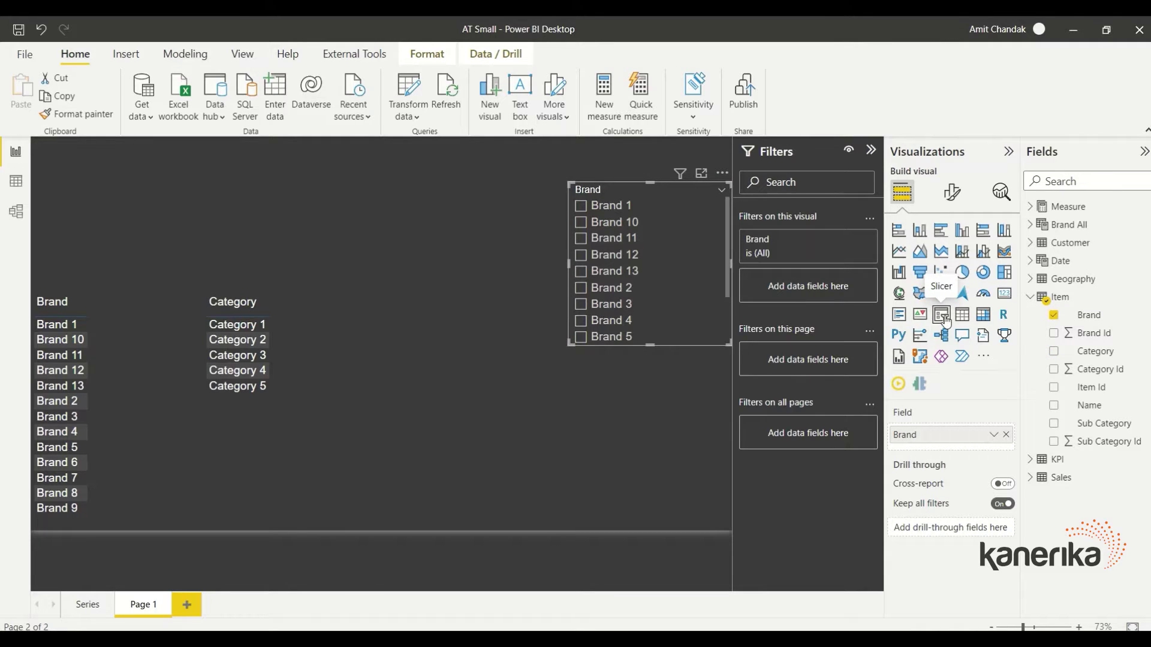
pyautogui.click(583, 222)
pyautogui.click(581, 239)
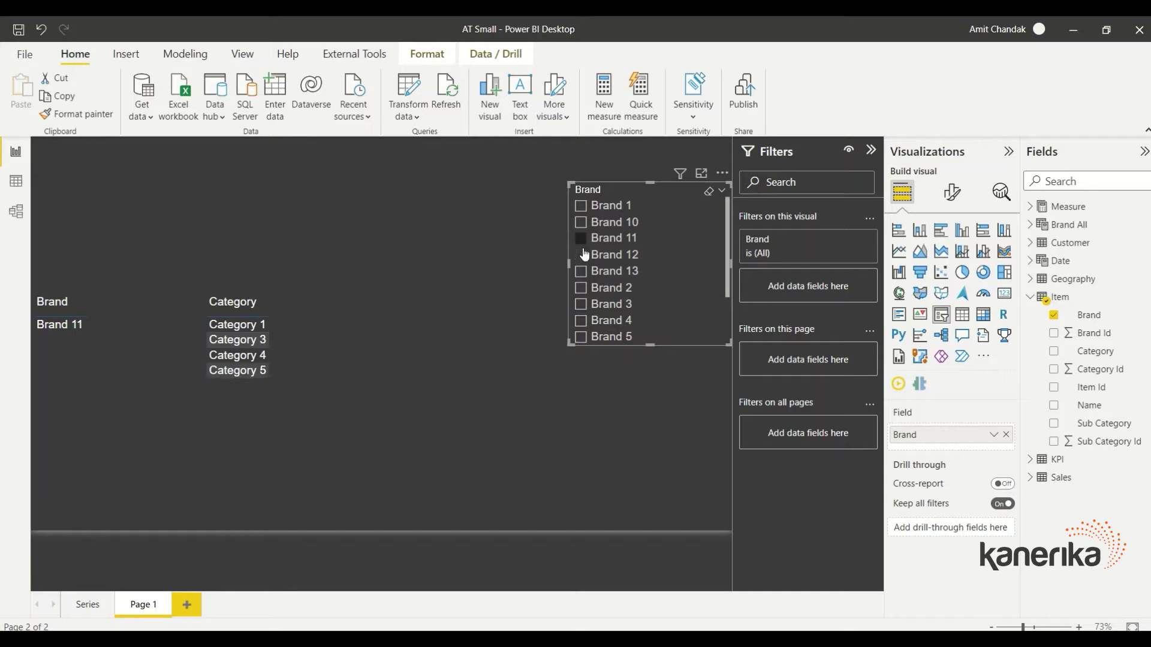
pyautogui.click(582, 238)
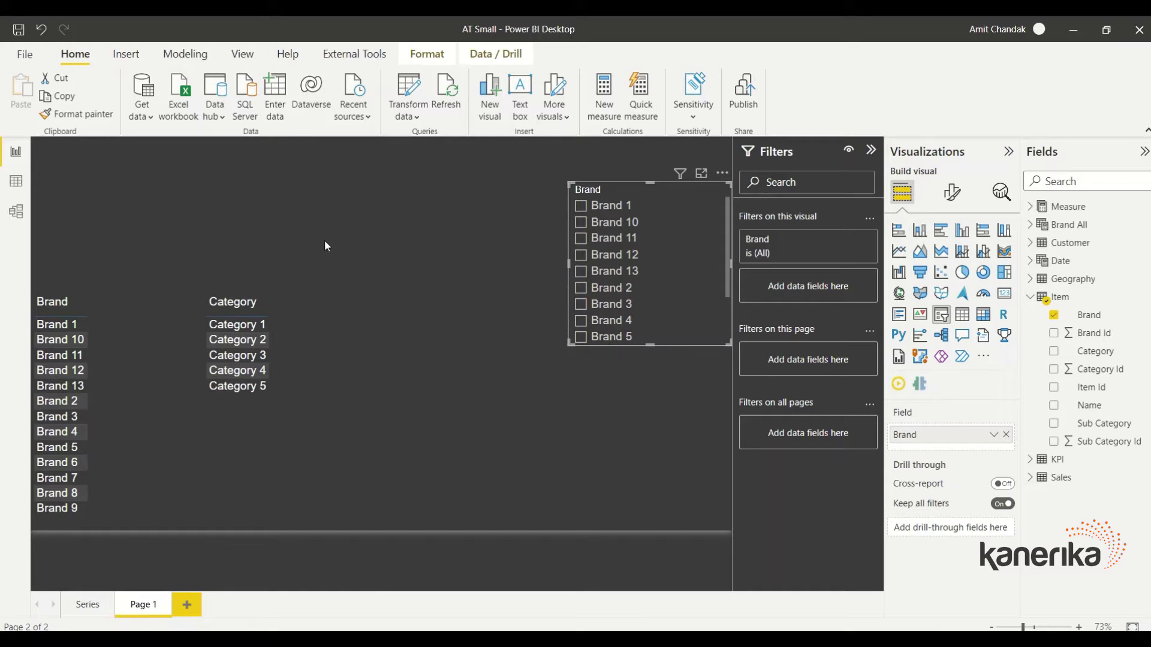
# Add the Net measure from the Base folder to both the Brand and Category tables, shifting the Category table to make room.
pyautogui.click(1031, 206)
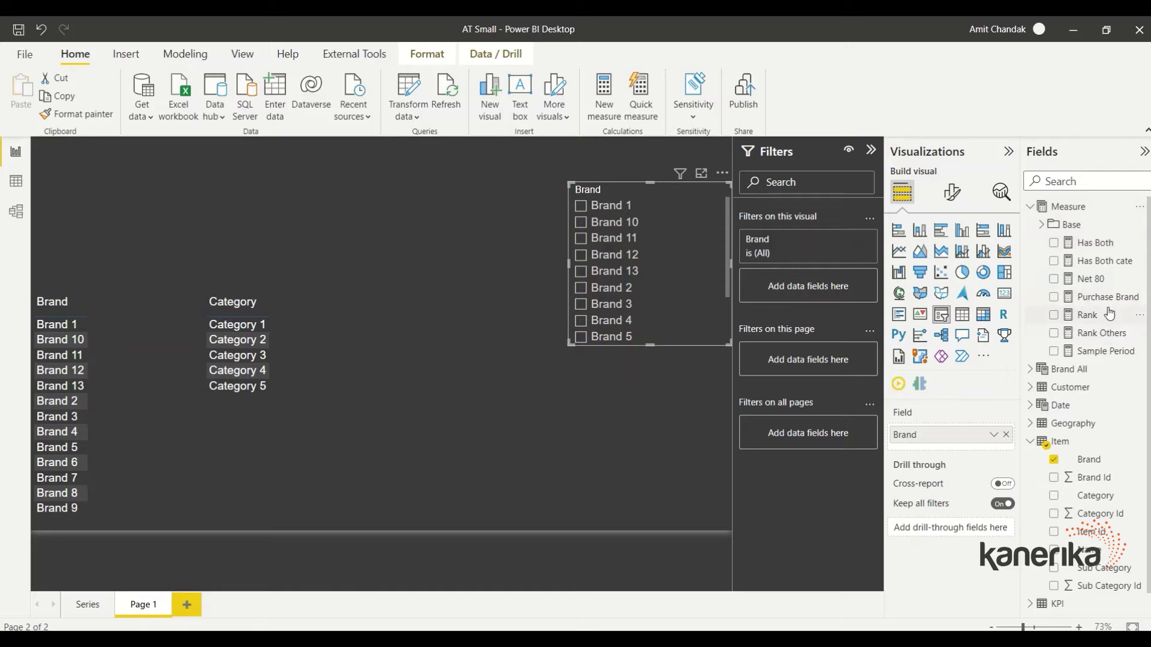
pyautogui.click(1043, 226)
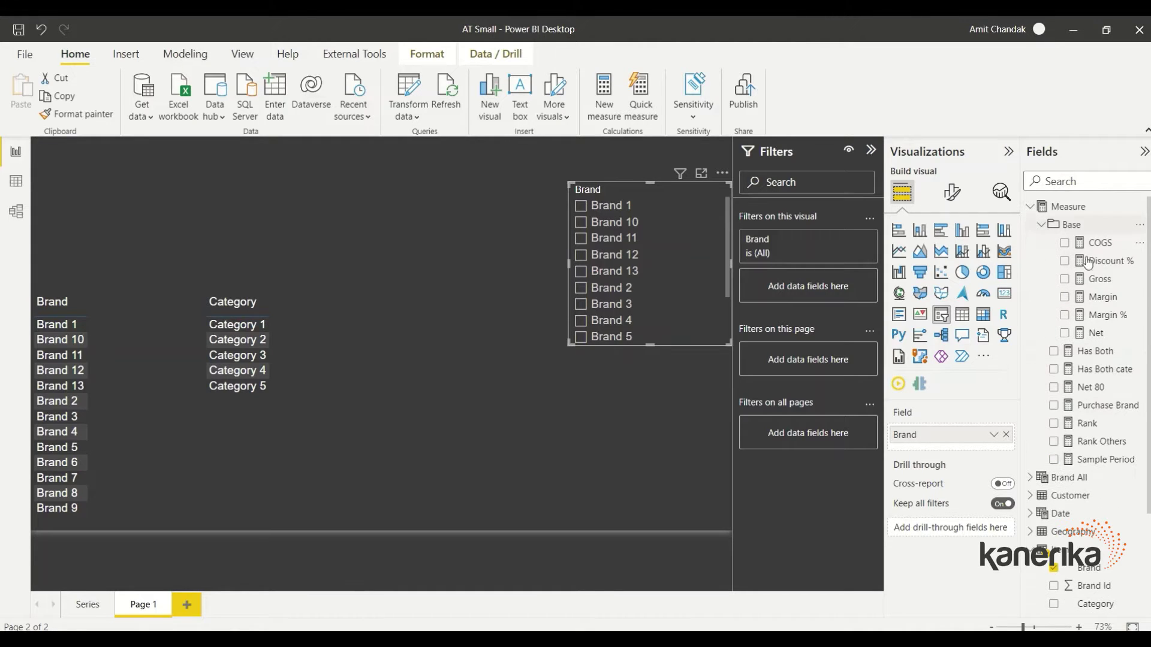
pyautogui.moveTo(1102, 340); pyautogui.dragTo(153, 376)
pyautogui.moveTo(322, 385); pyautogui.dragTo(362, 396)
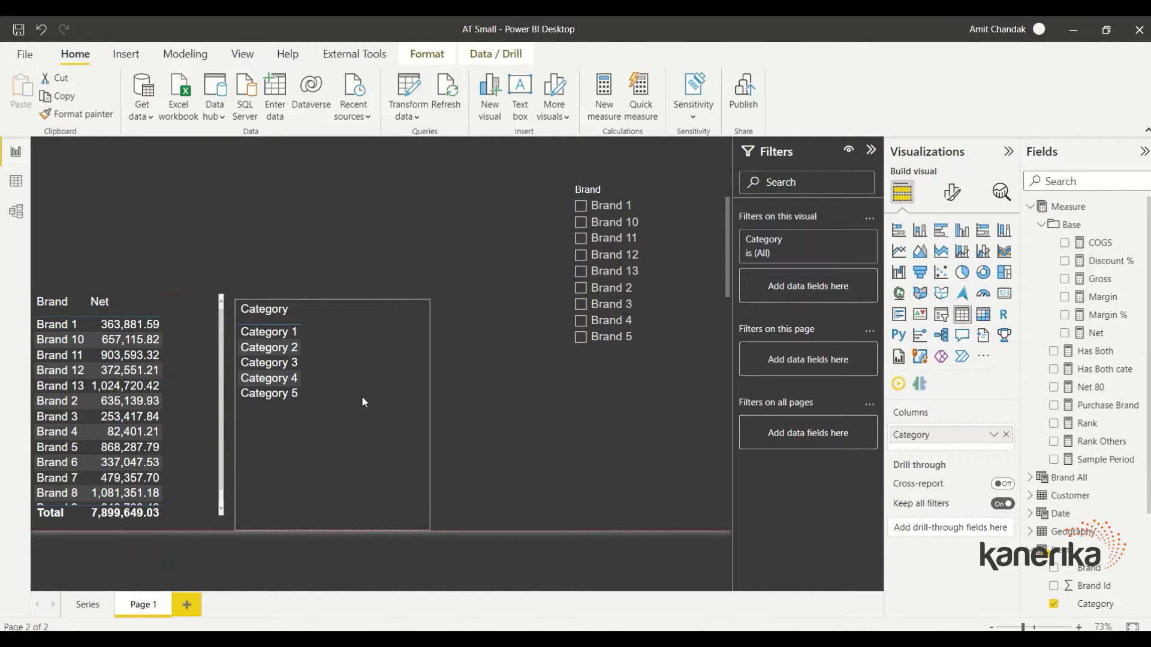
pyautogui.moveTo(1096, 332); pyautogui.dragTo(334, 426)
# Try the slicer with Brand 10, clear the selection, and move the Category table farther from the Brand table.
pyautogui.click(609, 227)
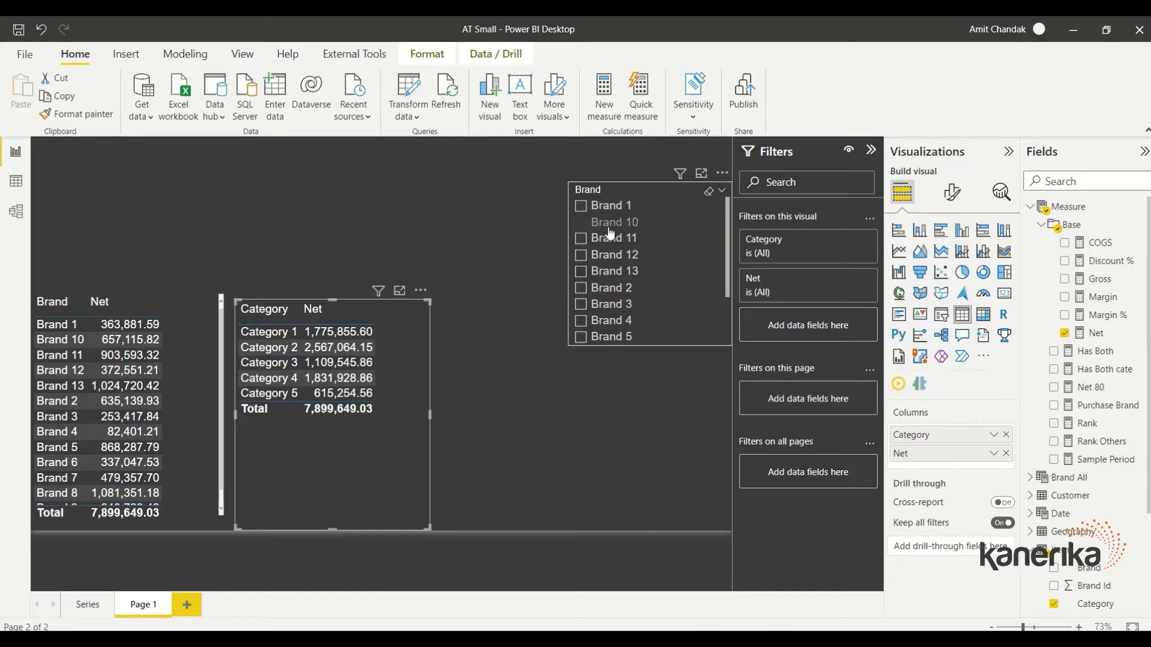
pyautogui.click(609, 228)
pyautogui.click(401, 445)
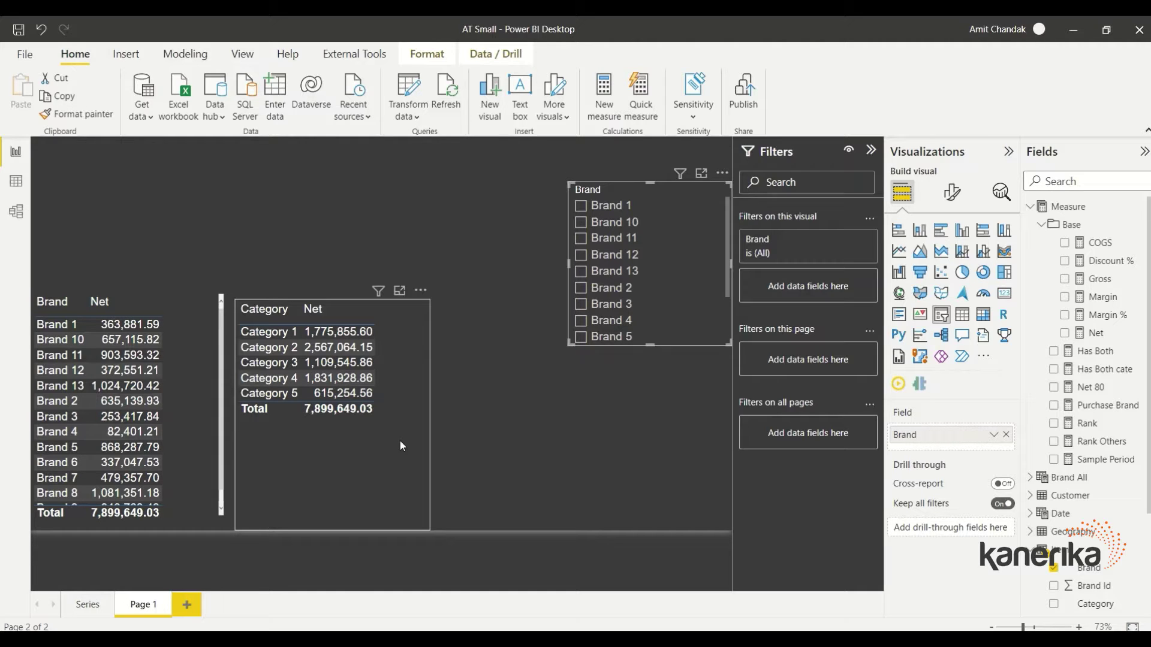
pyautogui.moveTo(400, 446); pyautogui.dragTo(455, 444)
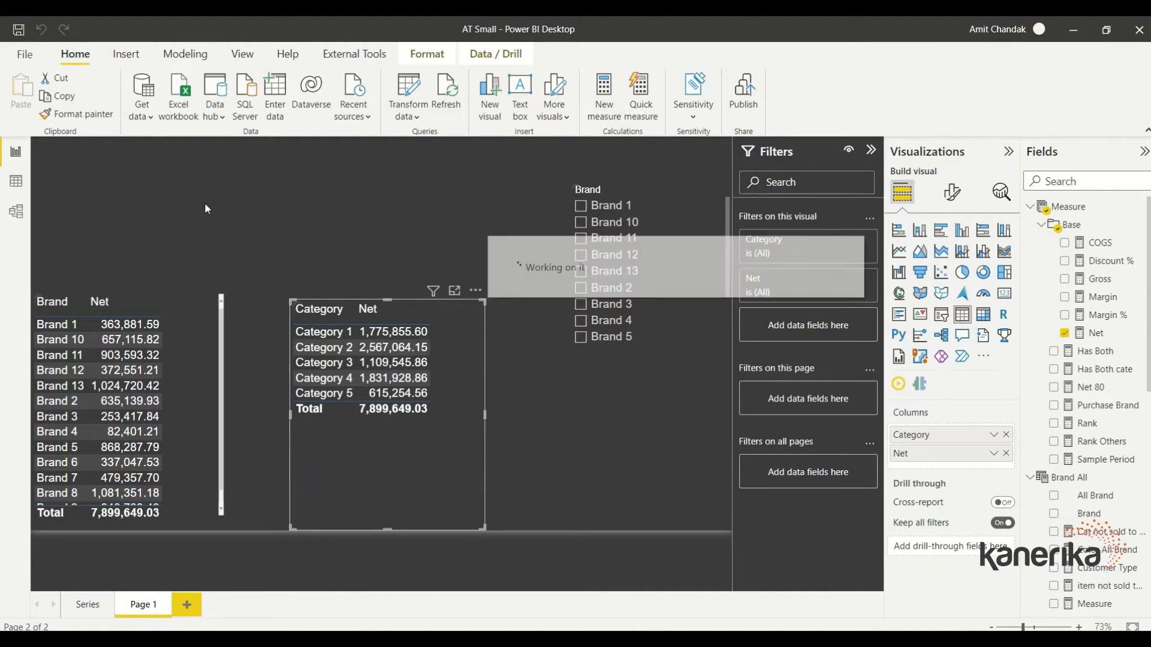
# Name the new measure isfiltered 1.
pyautogui.click(134, 149)
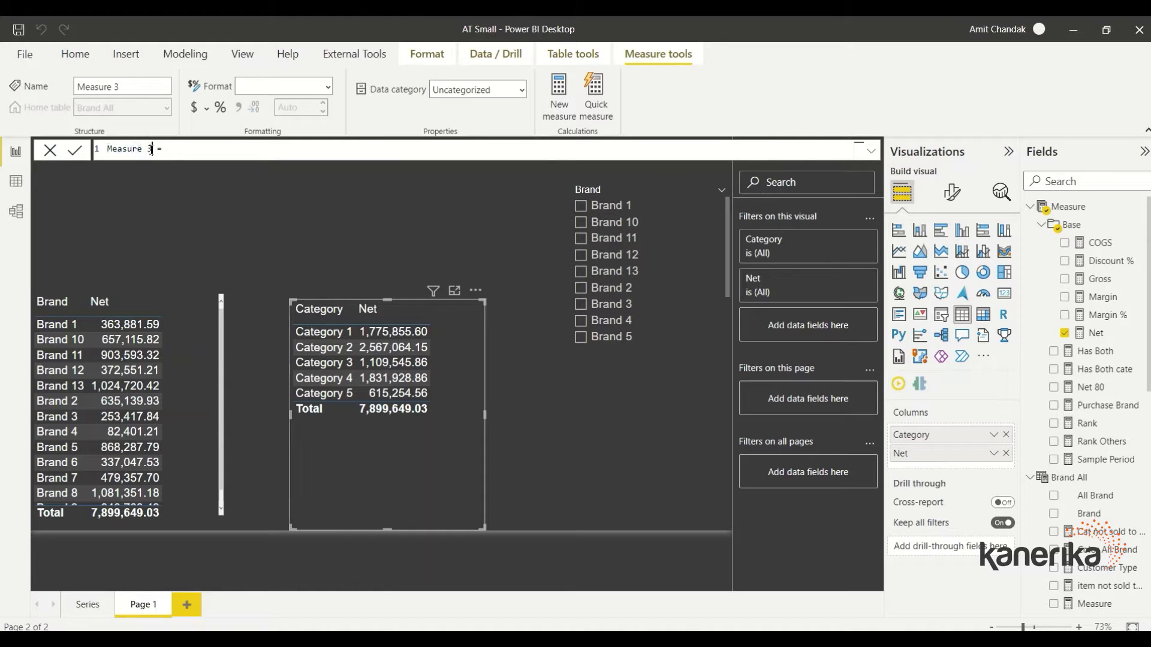
pyautogui.moveTo(155, 148); pyautogui.dragTo(77, 149)
pyautogui.write('isfiltwer')
pyautogui.press('BackSpace')
pyautogui.write('ered 1')
# Define the isfiltered 1 measure as ISFILTERED('Item'[Brand]) and commit the formula.
pyautogui.write(' is')
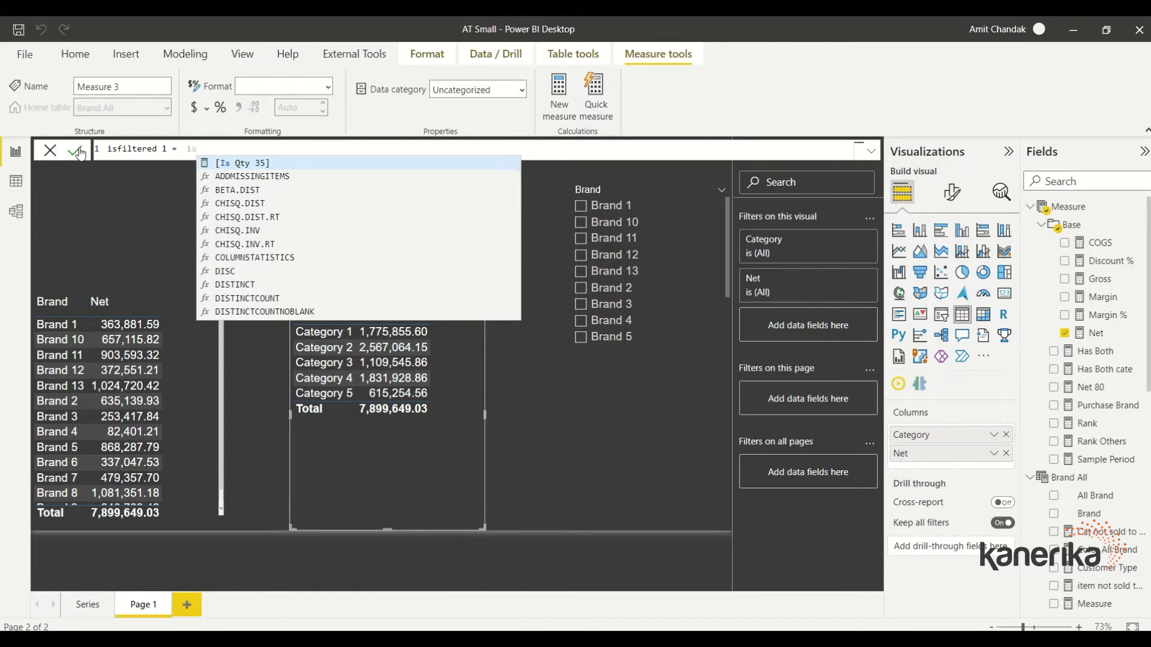
pyautogui.write('filtered')
pyautogui.press('Tab')
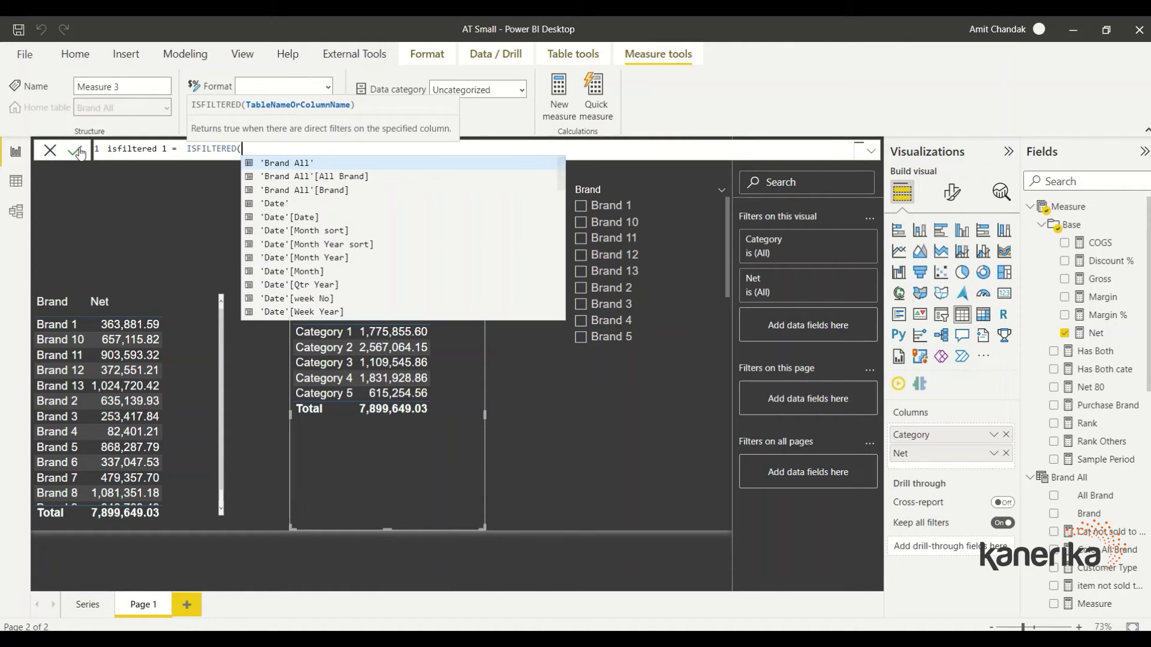
pyautogui.write('ite')
pyautogui.press('Down')
pyautogui.press('Down')
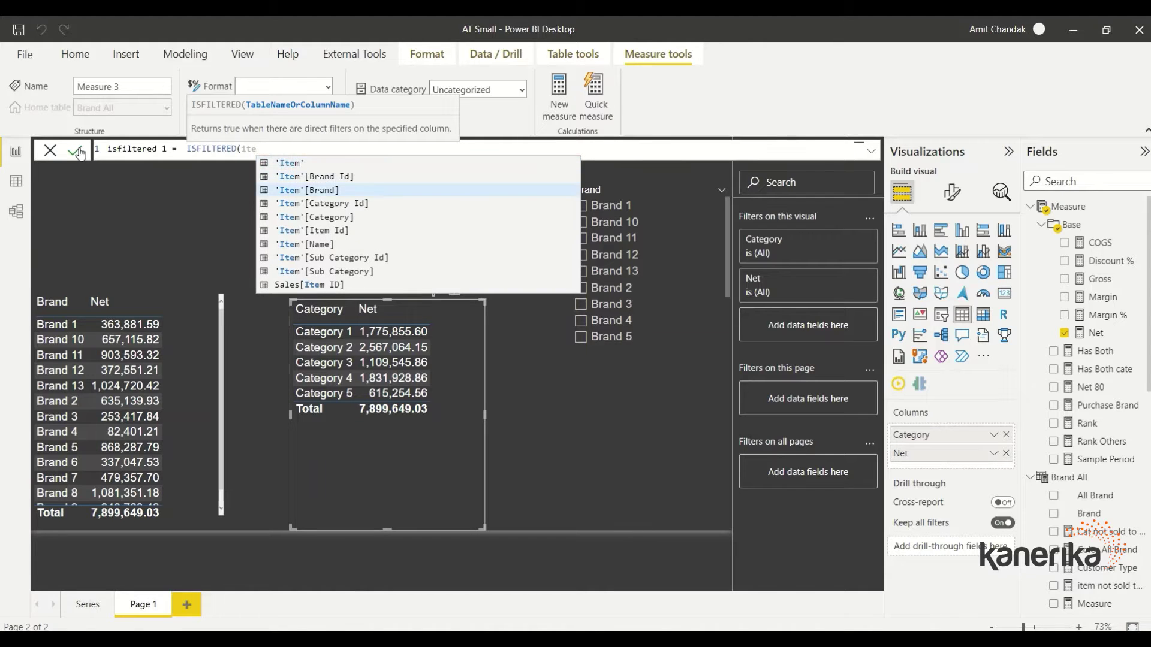
pyautogui.press('Tab')
pyautogui.write(')')
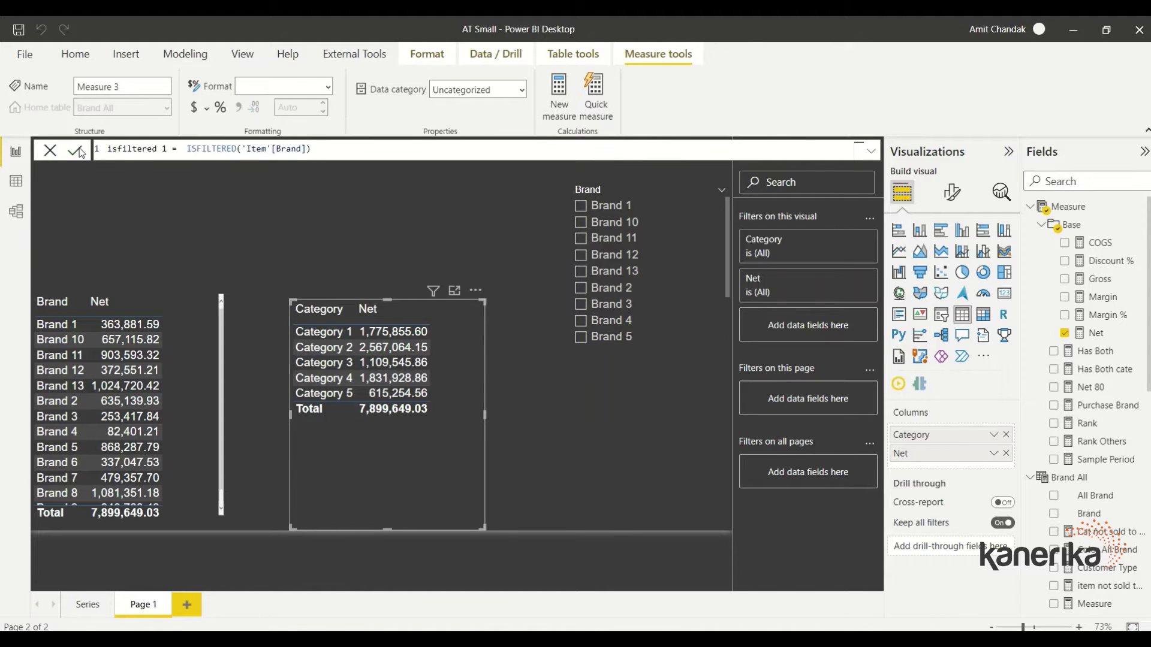
pyautogui.click(77, 150)
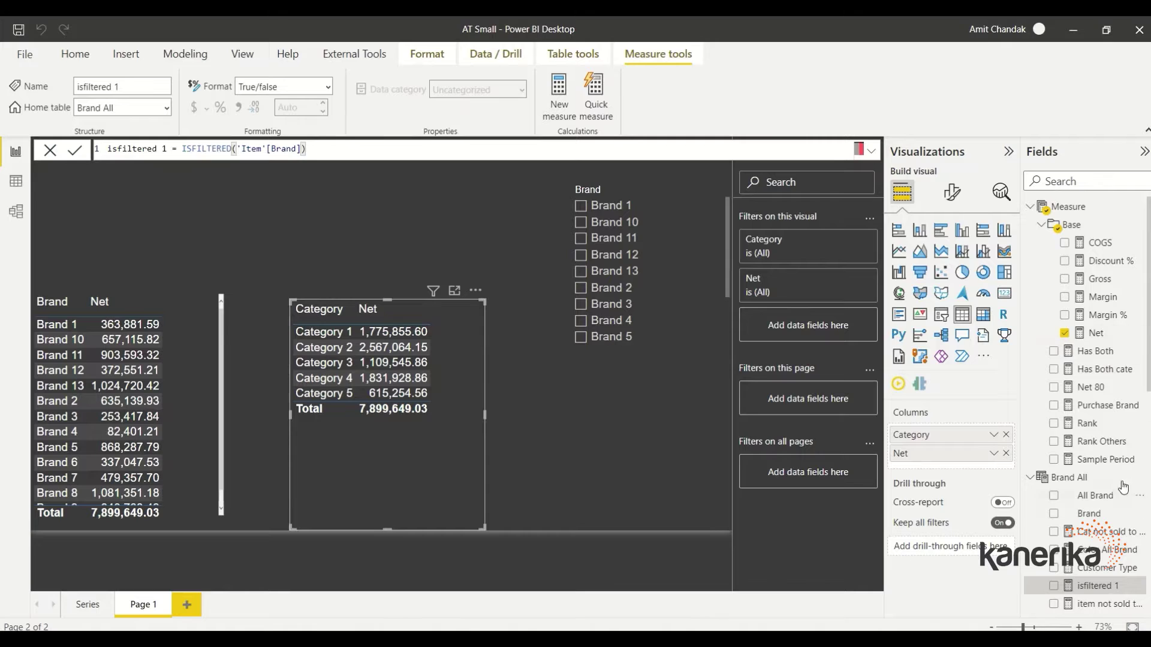
# Add the isfiltered 1 measure to the Brand and Category tables and widen both tables to fit the extra column.
pyautogui.scroll(-2, 1123, 486)
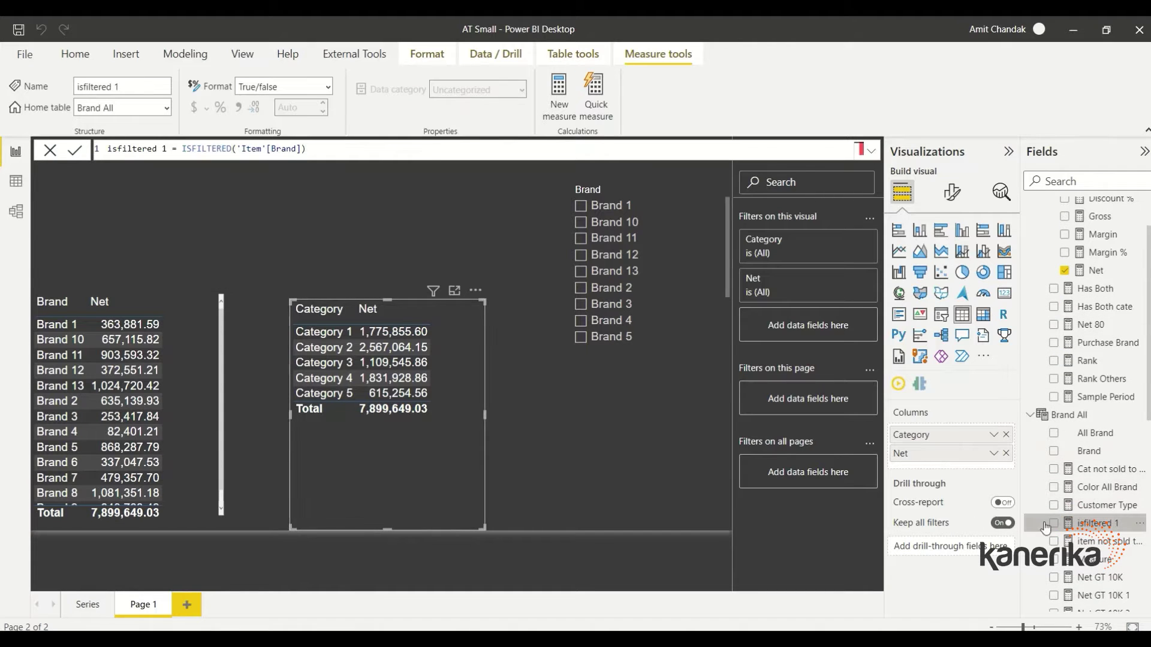
pyautogui.moveTo(1046, 527); pyautogui.dragTo(132, 410)
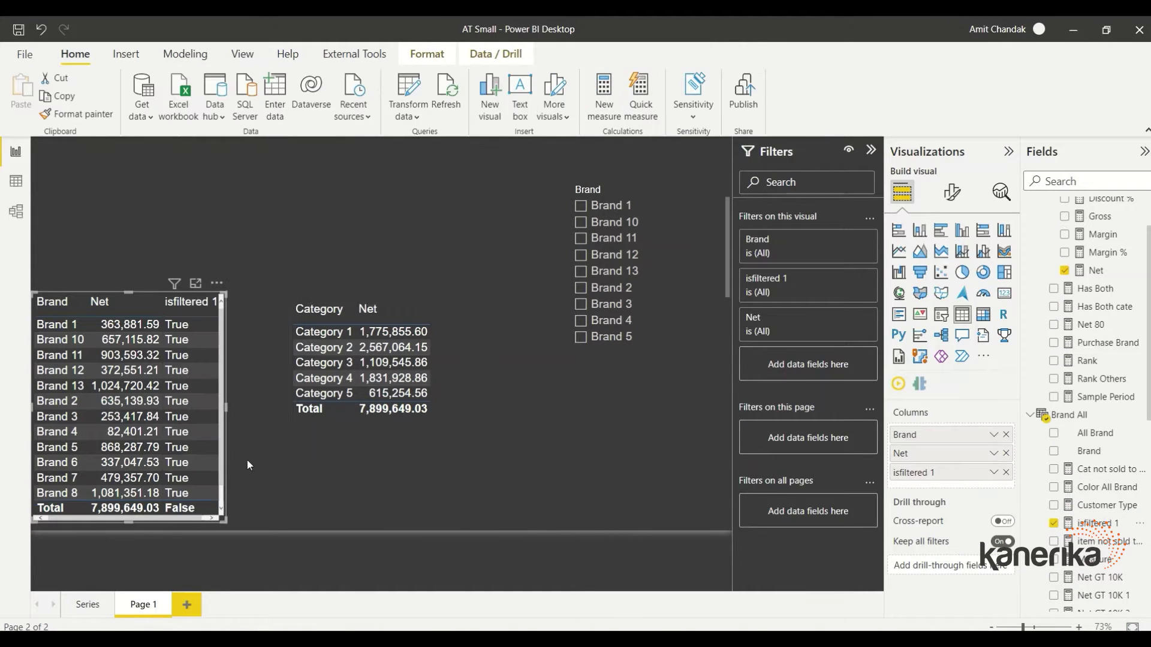
pyautogui.moveTo(325, 469); pyautogui.dragTo(361, 469)
pyautogui.click(226, 423)
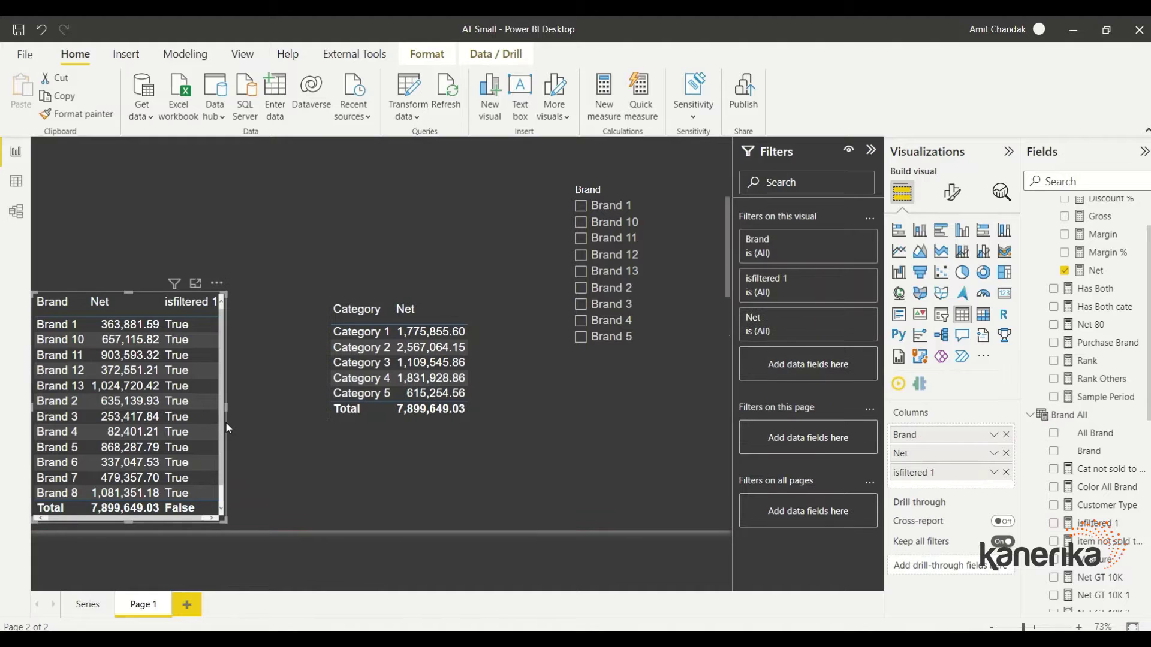
pyautogui.moveTo(229, 404); pyautogui.dragTo(274, 408)
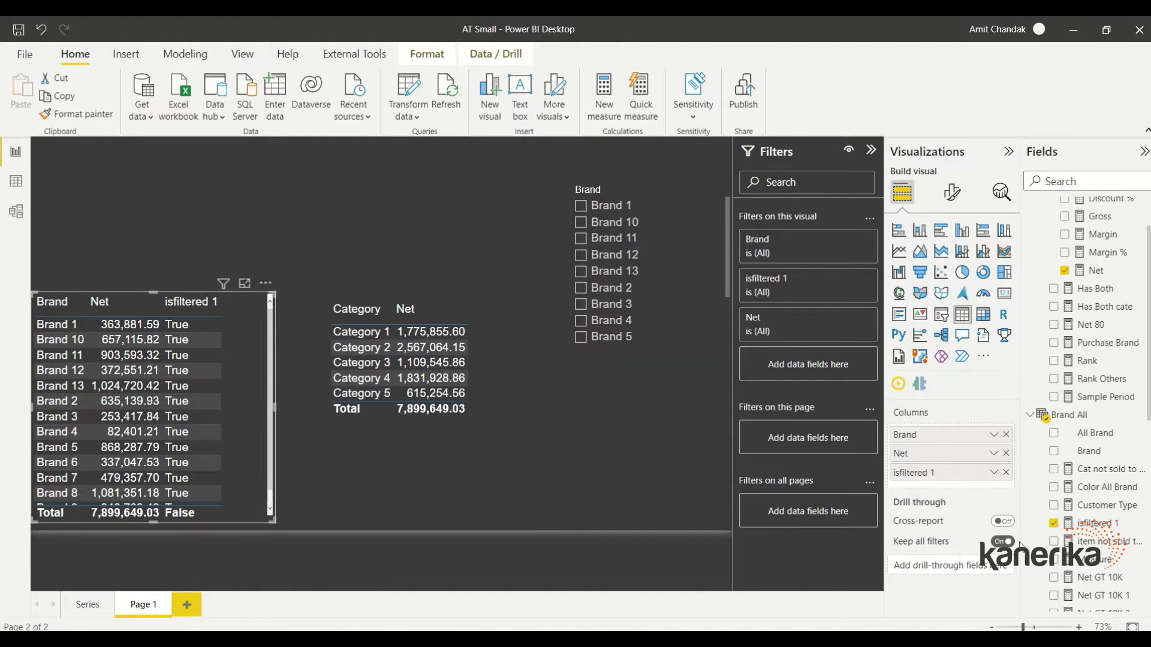
pyautogui.moveTo(1094, 523); pyautogui.dragTo(392, 470)
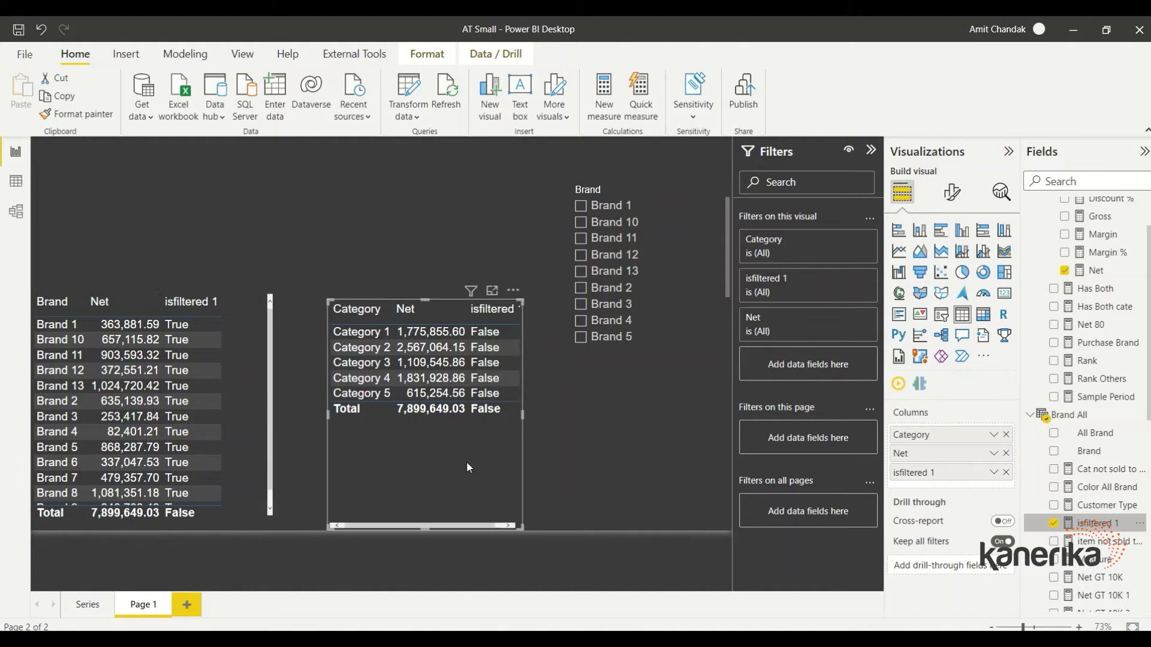
pyautogui.moveTo(524, 414); pyautogui.dragTo(562, 417)
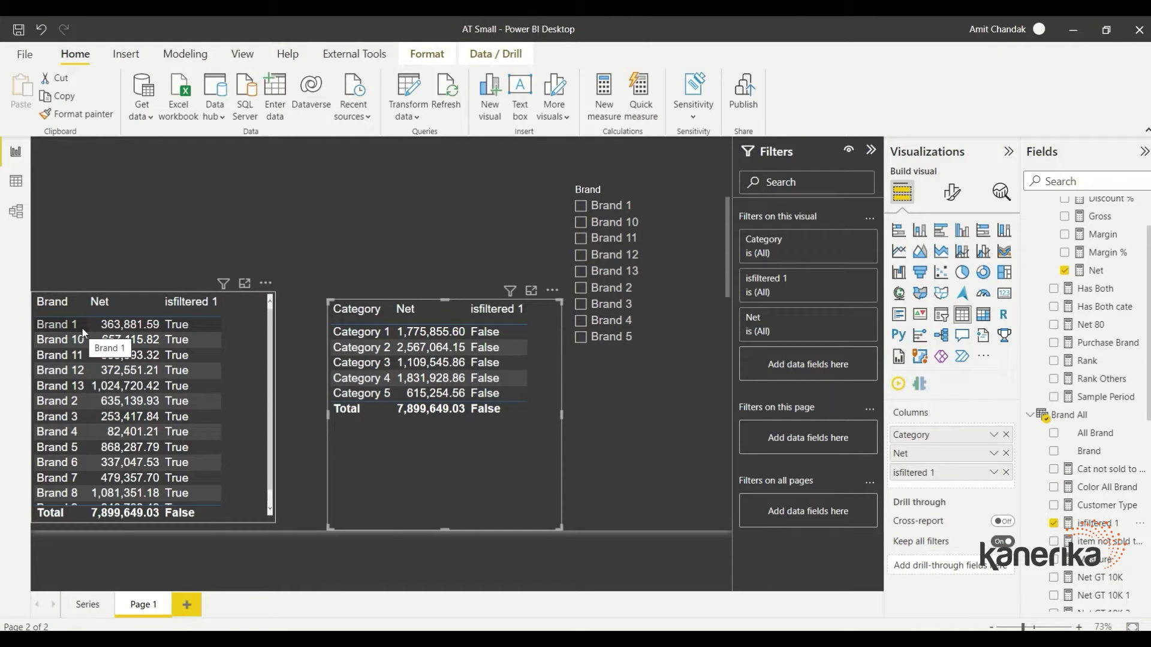
# Check isfiltered 1 in both tables with Brand 10 selected in the slicer, add Brand 1, Brand 11 and Brand 12, and clear the selection.
pyautogui.click(582, 223)
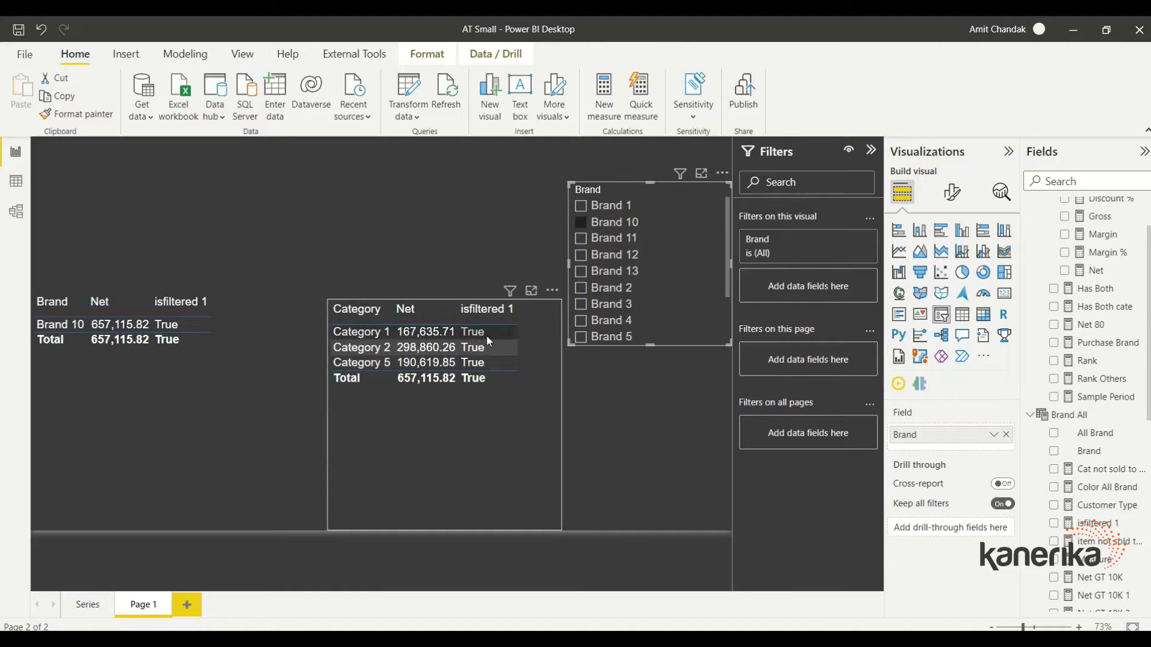
pyautogui.keyDown('ctrl'); pyautogui.click(587, 207); pyautogui.keyUp('ctrl')
pyautogui.keyDown('ctrl'); pyautogui.click(586, 239); pyautogui.keyUp('ctrl')
pyautogui.keyDown('ctrl'); pyautogui.click(589, 256); pyautogui.keyUp('ctrl')
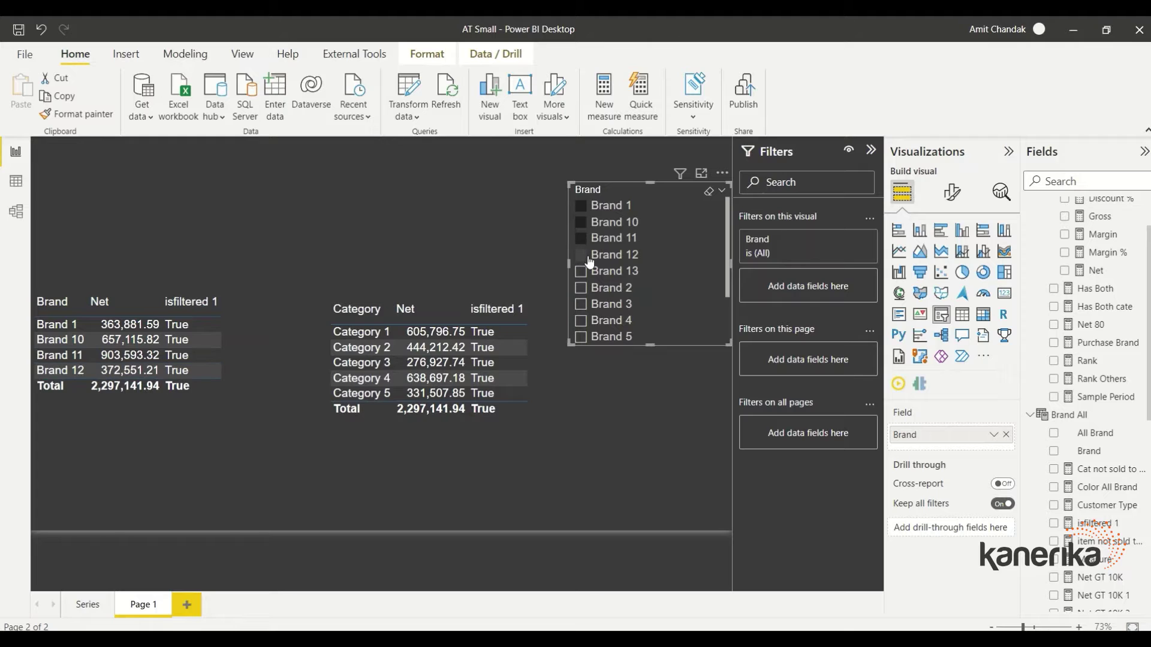
pyautogui.click(709, 191)
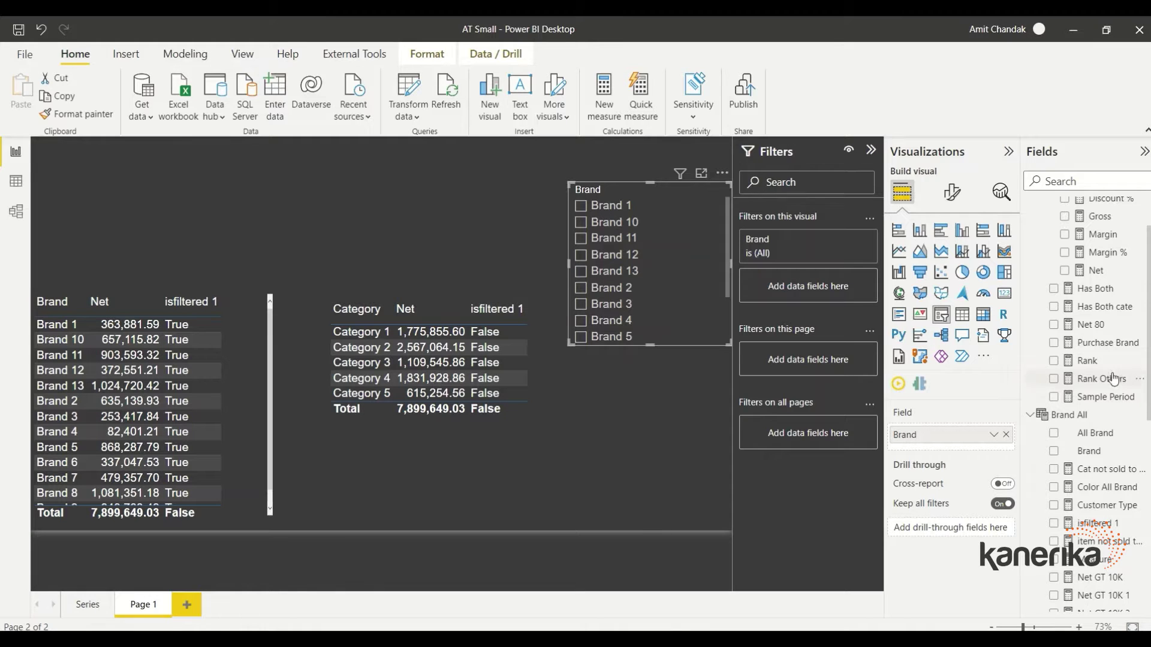
# Create another measure in the Brand All table and copy the isfiltered 1 formula into it.
pyautogui.scroll(-3, 1114, 379)
pyautogui.scroll(-3, 1113, 379)
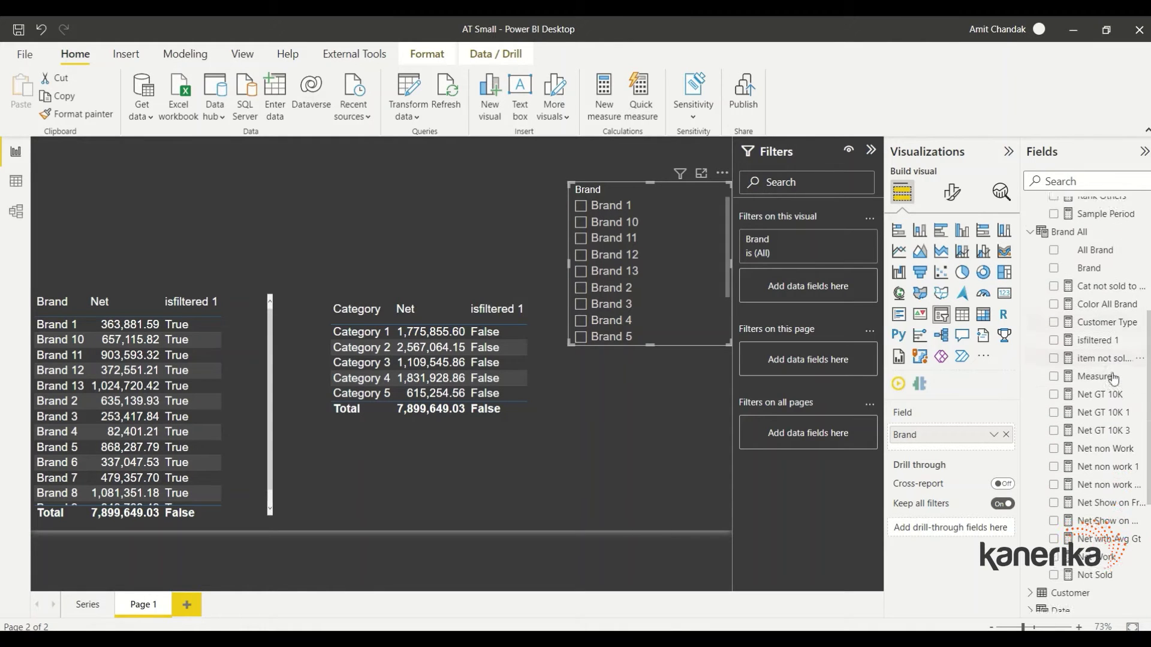
pyautogui.click(1097, 336)
pyautogui.moveTo(400, 150); pyautogui.dragTo(25, 152)
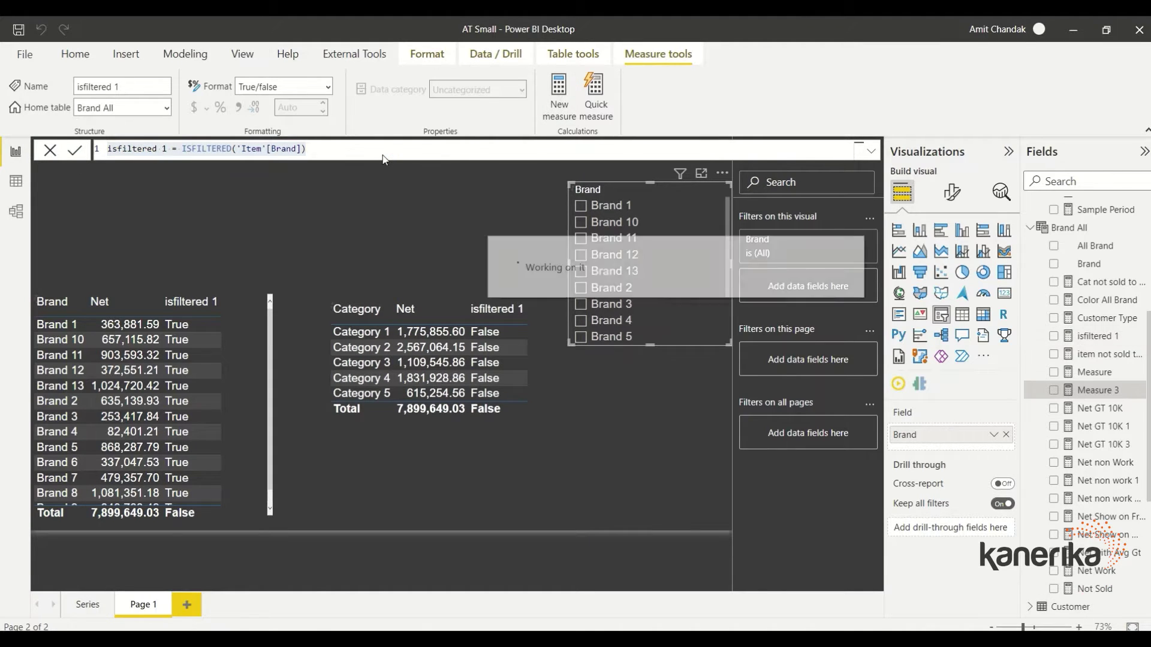
pyautogui.write("isfiltered 1 = ISFILTERED('Item'[Brand])")
# Rename the copied measure isfiltered 2 and change its formula to CALCULATE(ISFILTERED('Item'[Brand]), ALLSELECTED()).
pyautogui.click(167, 150)
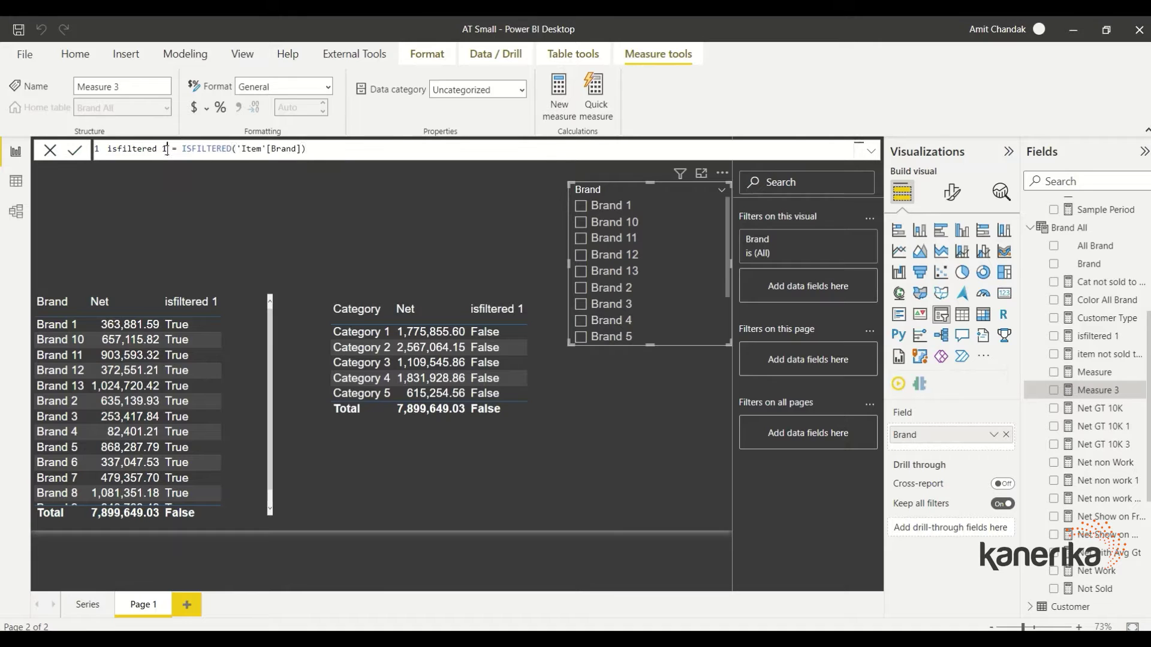
pyautogui.doubleClick(164, 149)
pyautogui.write('2 = cal')
pyautogui.press('Tab')
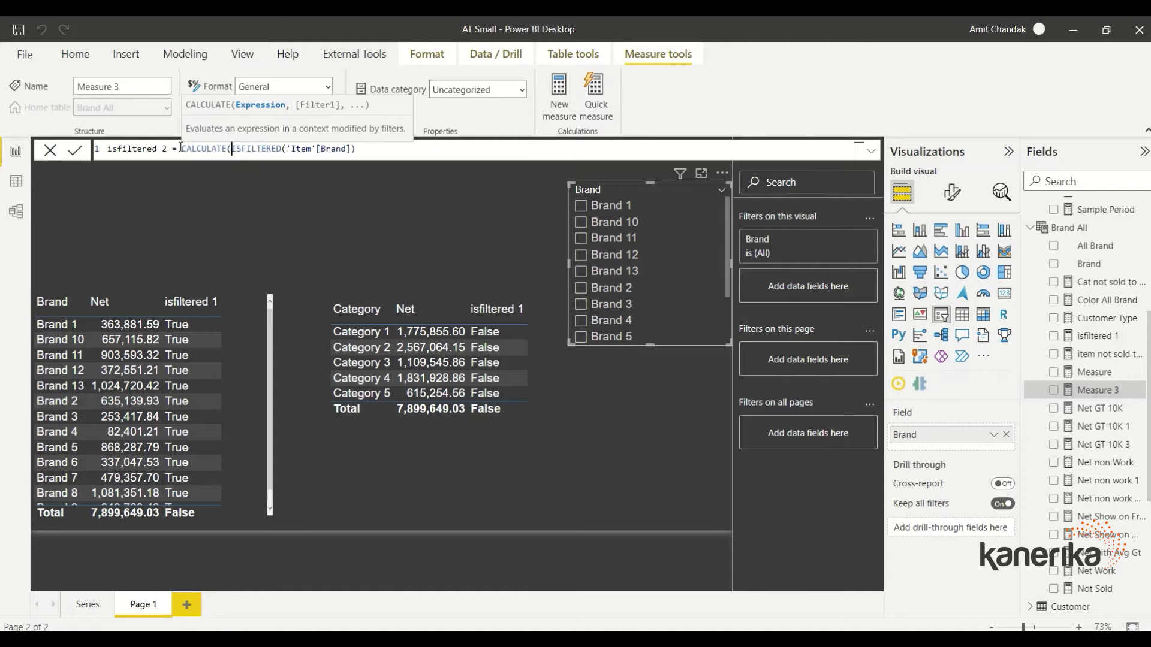
pyautogui.click(365, 150)
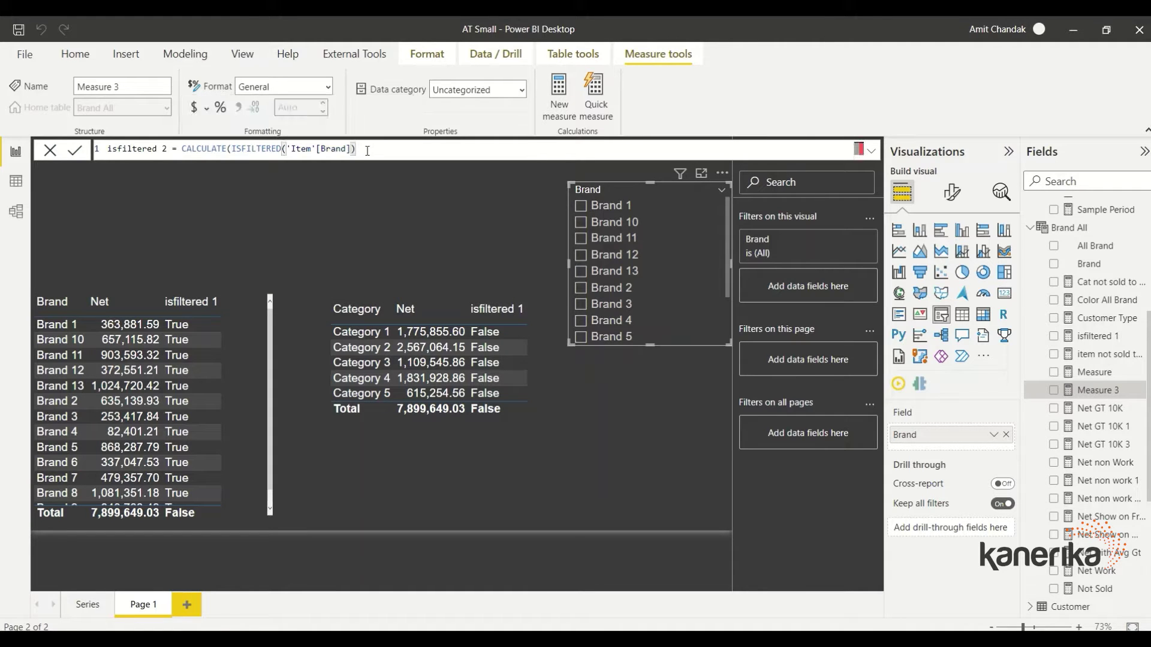
pyautogui.write(', alls')
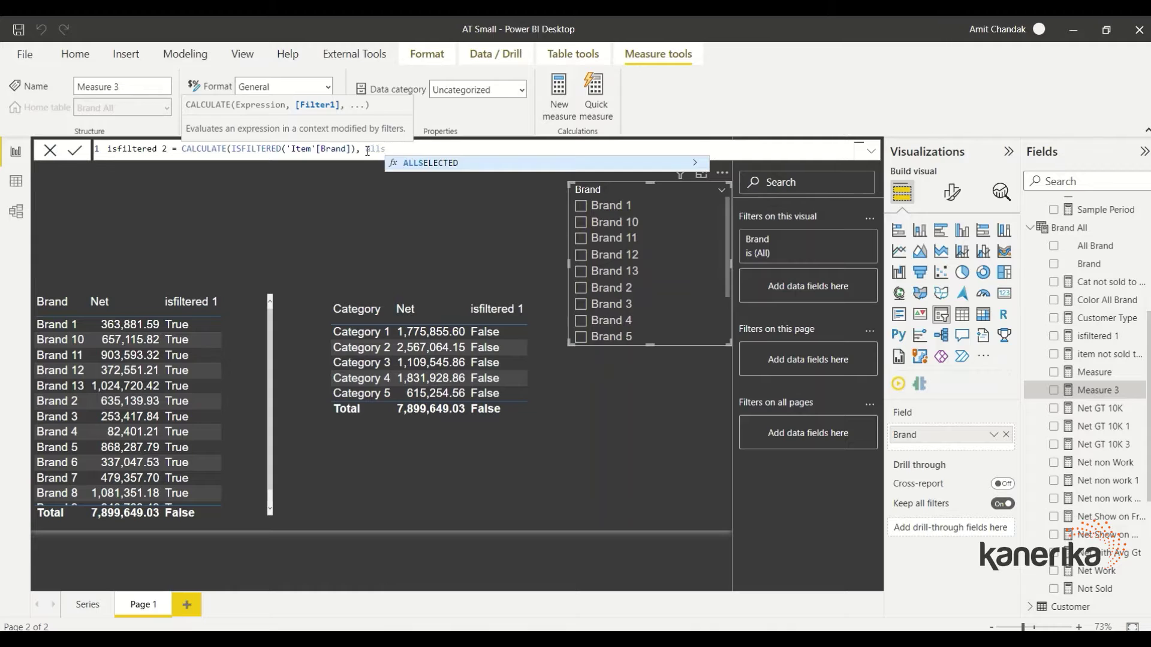
pyautogui.press('Tab')
pyautogui.write('))')
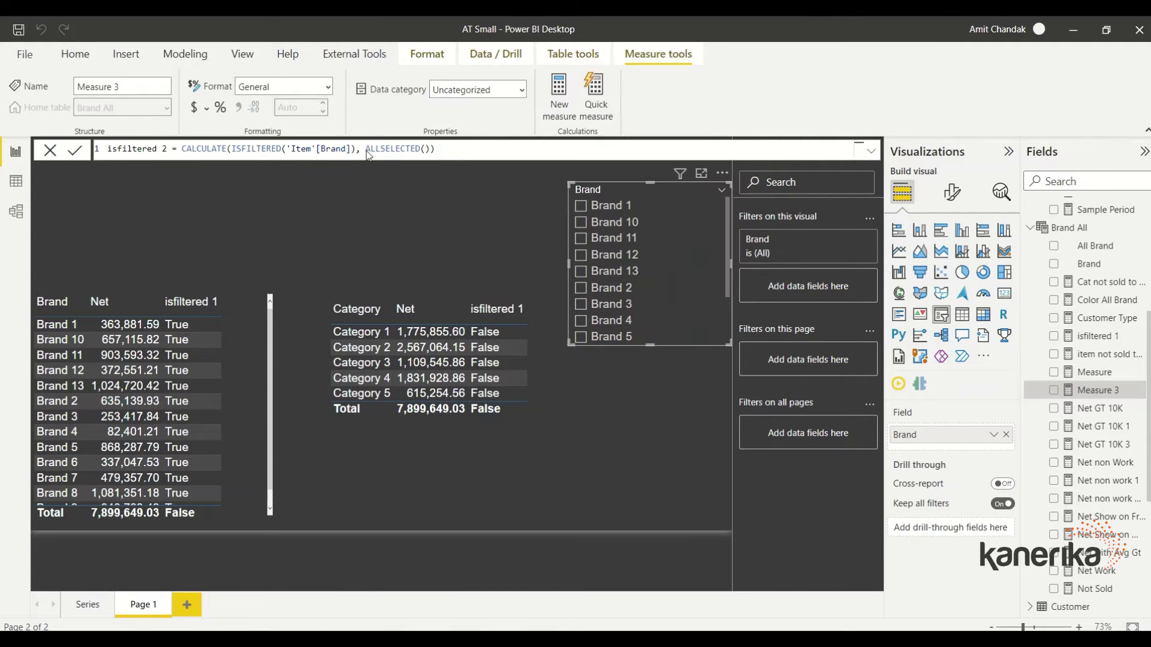
pyautogui.press('Return')
# Add the isfiltered 2 measure to the Brand table and widen the table slightly.
pyautogui.click(454, 465)
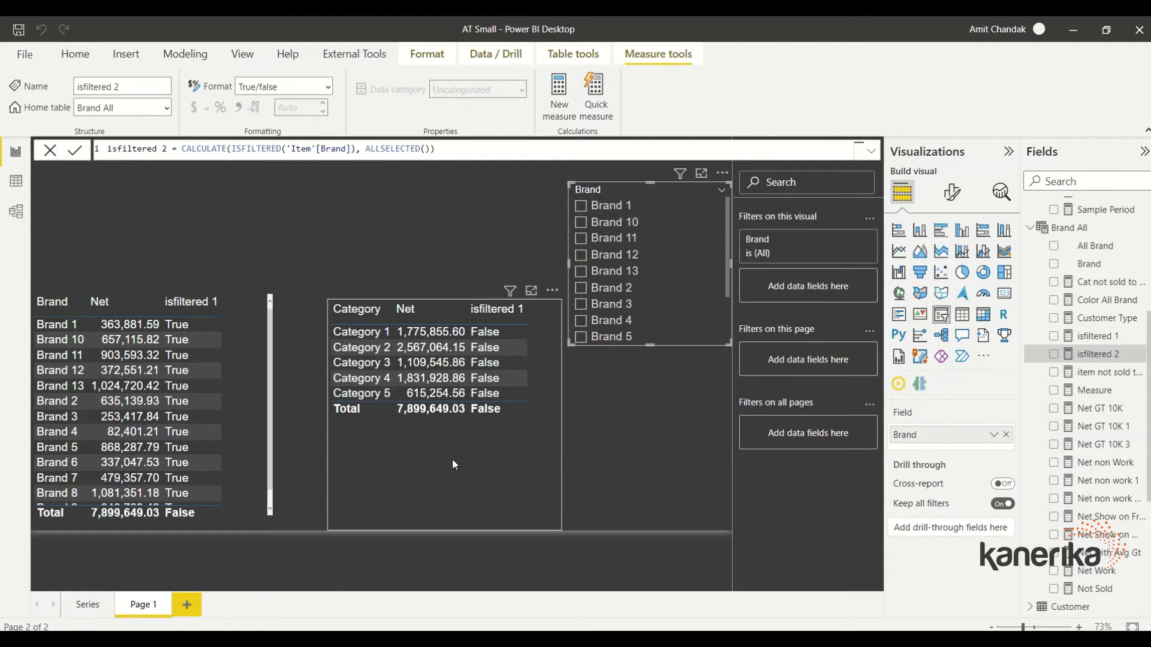
pyautogui.click(572, 463)
pyautogui.moveTo(1097, 354); pyautogui.dragTo(286, 410)
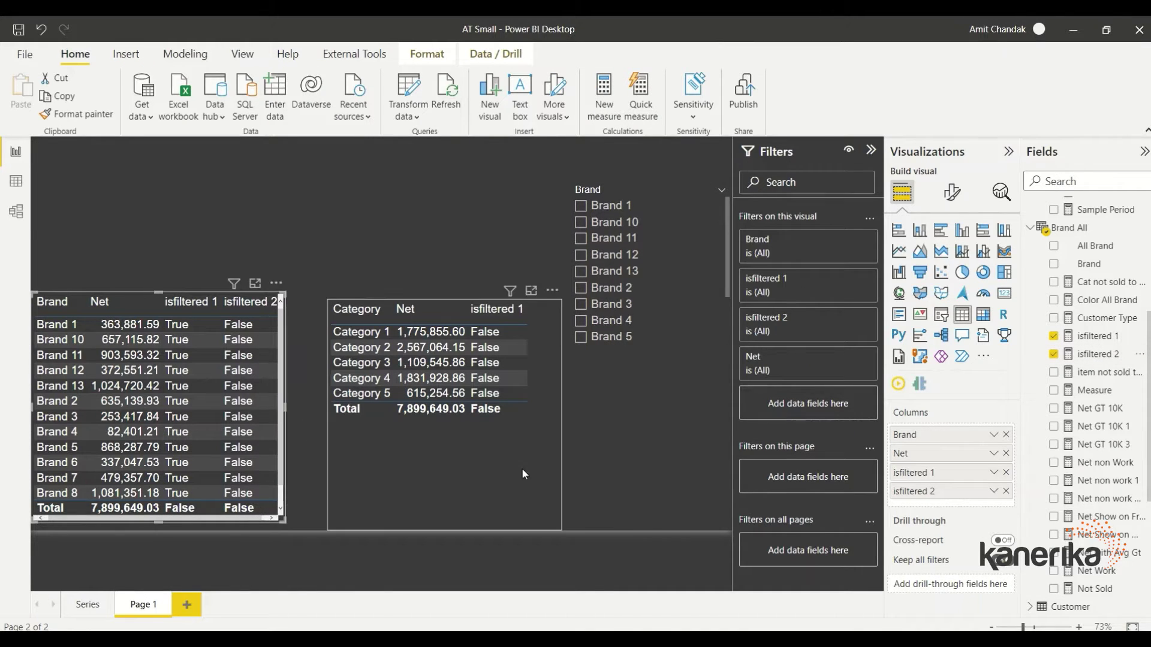
# Shift the Category table closer to the Brand table and move the Brand slicer up above the Category table.
pyautogui.moveTo(522, 467); pyautogui.dragTo(491, 466)
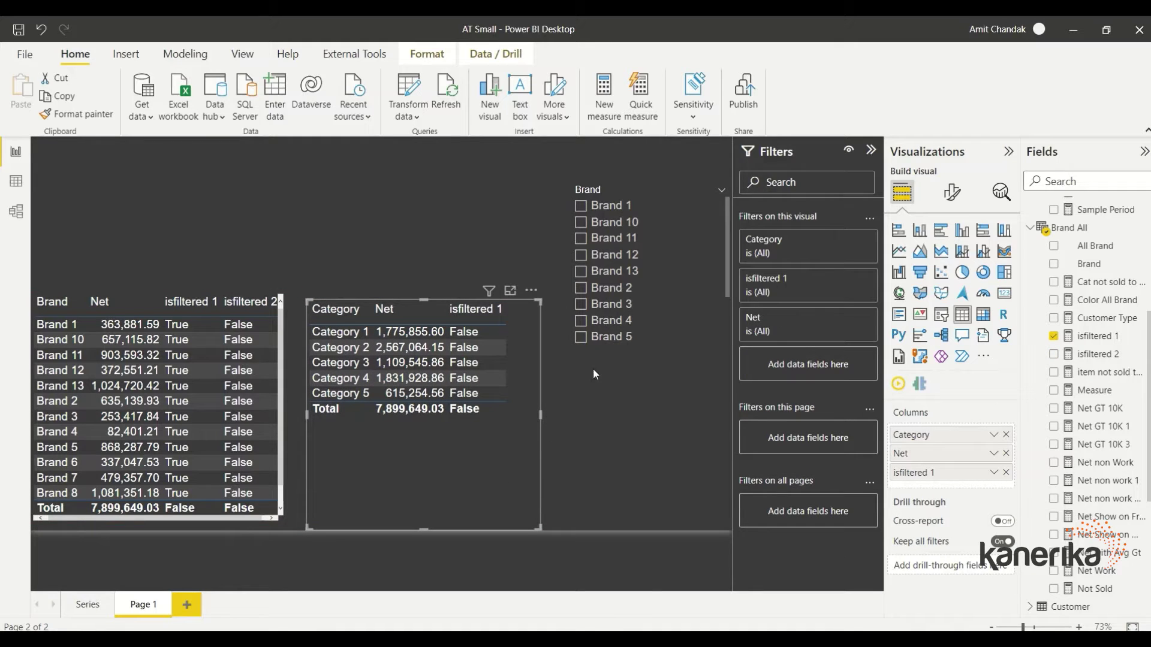
pyautogui.click(673, 327)
pyautogui.moveTo(674, 327); pyautogui.dragTo(641, 276)
# Widen the Category table and add the isfiltered 2 measure to it.
pyautogui.click(522, 456)
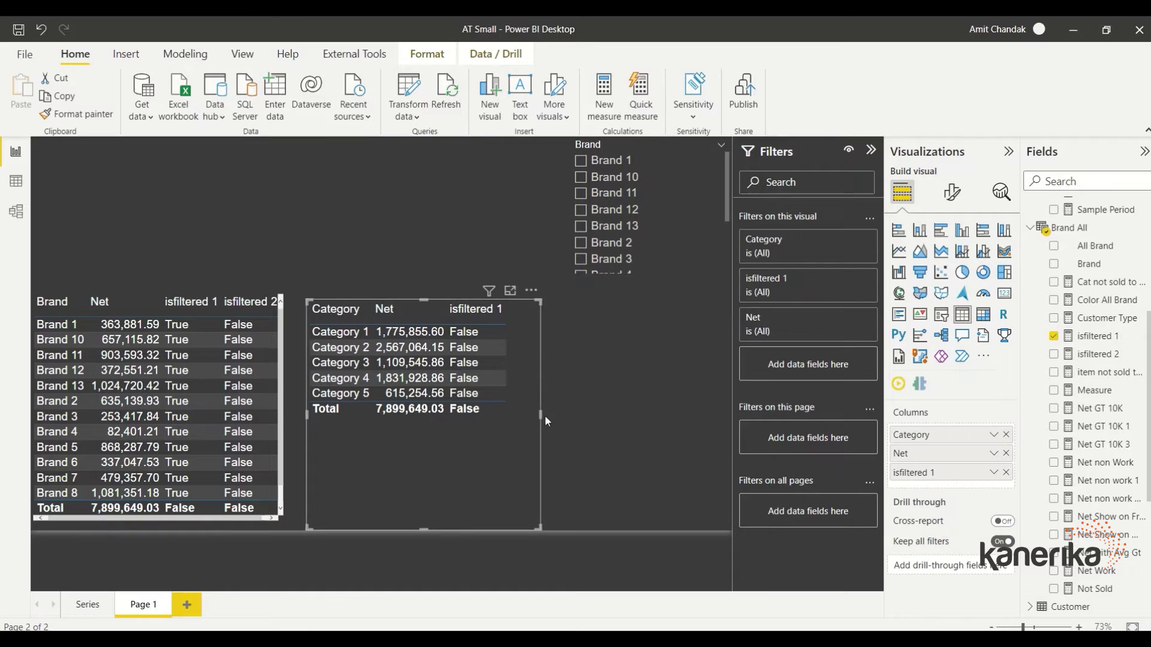
pyautogui.moveTo(541, 415); pyautogui.dragTo(614, 415)
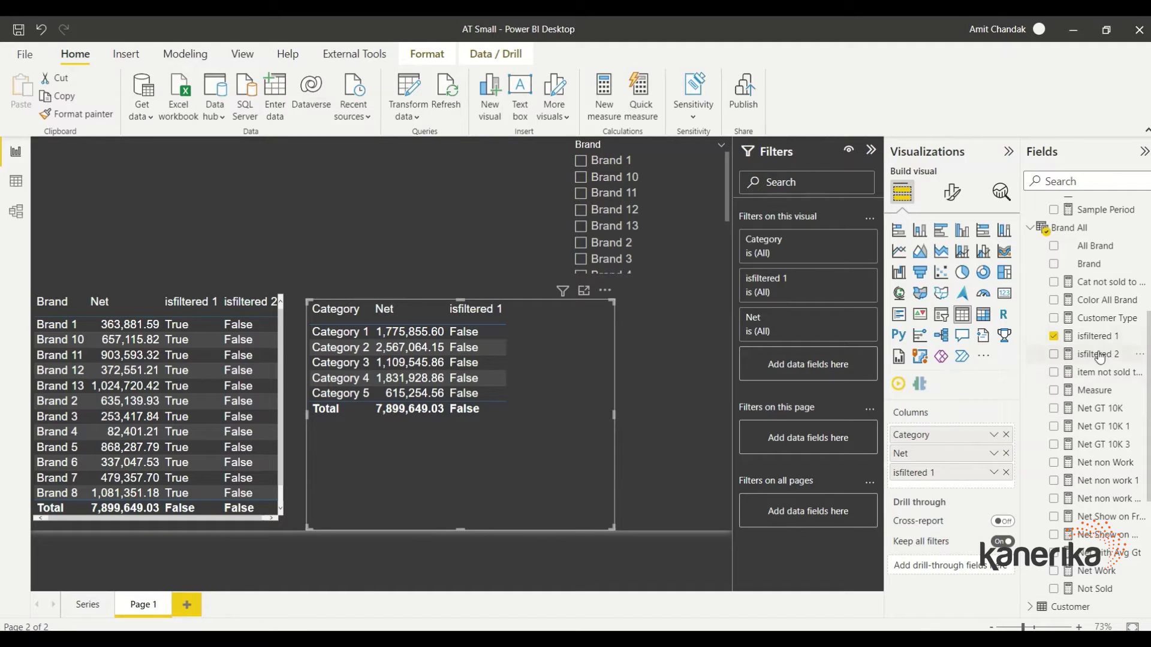
pyautogui.moveTo(1098, 354); pyautogui.dragTo(564, 472)
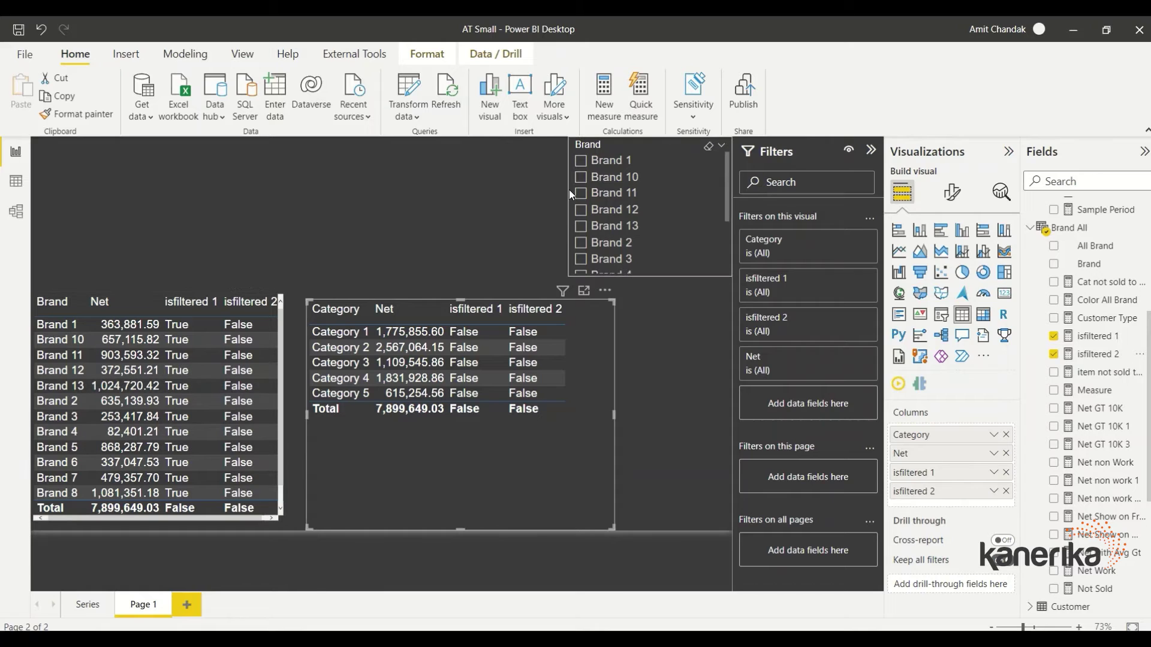
# Check isfiltered 2 in both tables with Brand 1, Brand 10, Brand 11 and Brand 12 selected in the slicer, and clear the selection.
pyautogui.click(580, 167)
pyautogui.keyDown('ctrl'); pyautogui.click(583, 178); pyautogui.keyUp('ctrl')
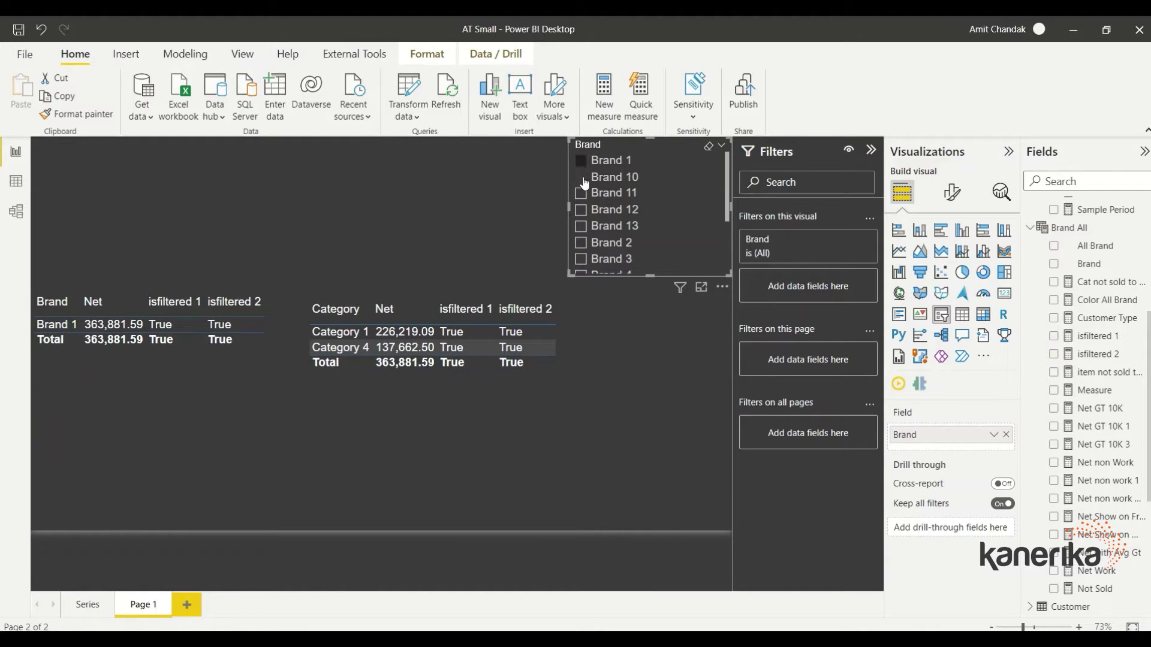
pyautogui.keyDown('ctrl'); pyautogui.click(581, 193); pyautogui.keyUp('ctrl')
pyautogui.keyDown('ctrl'); pyautogui.click(581, 210); pyautogui.keyUp('ctrl')
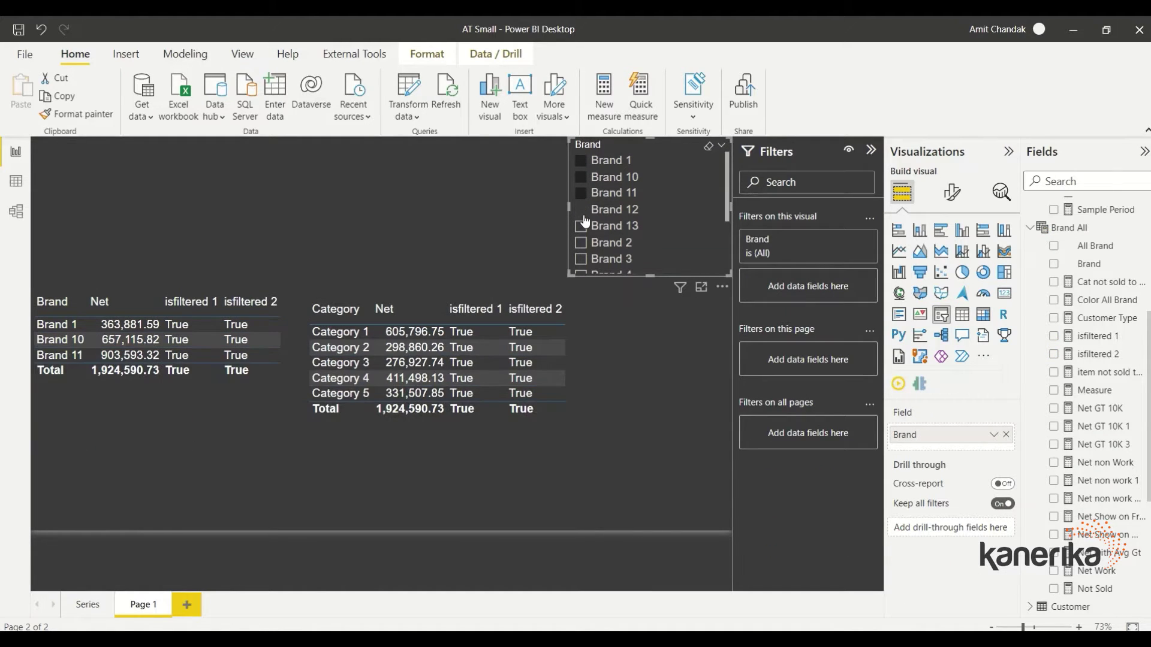
pyautogui.click(581, 161)
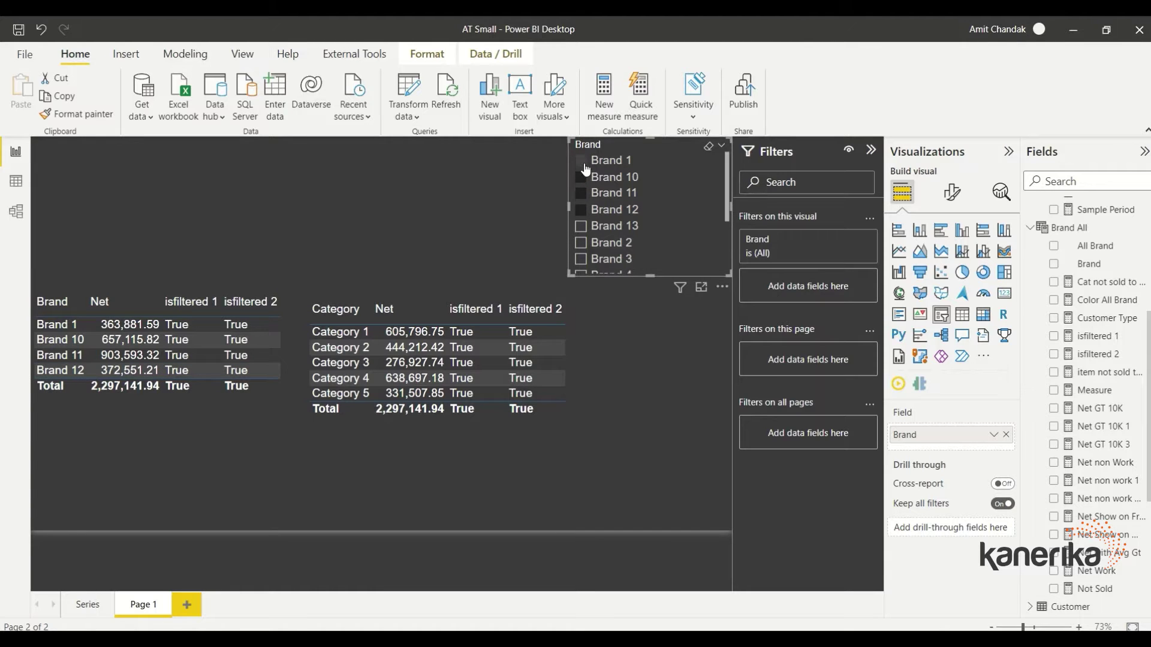
pyautogui.click(580, 160)
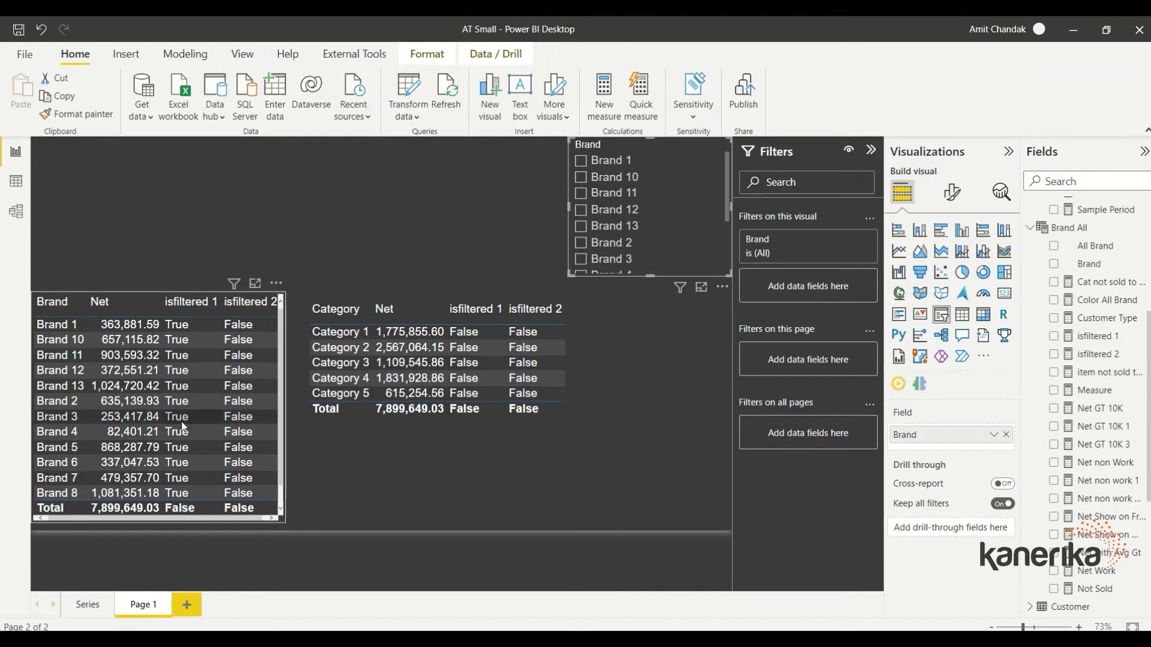
# Select the Brand table and try to expand its isfiltered 2 visual filter.
pyautogui.click(282, 509)
pyautogui.scroll(5, 1085, 389)
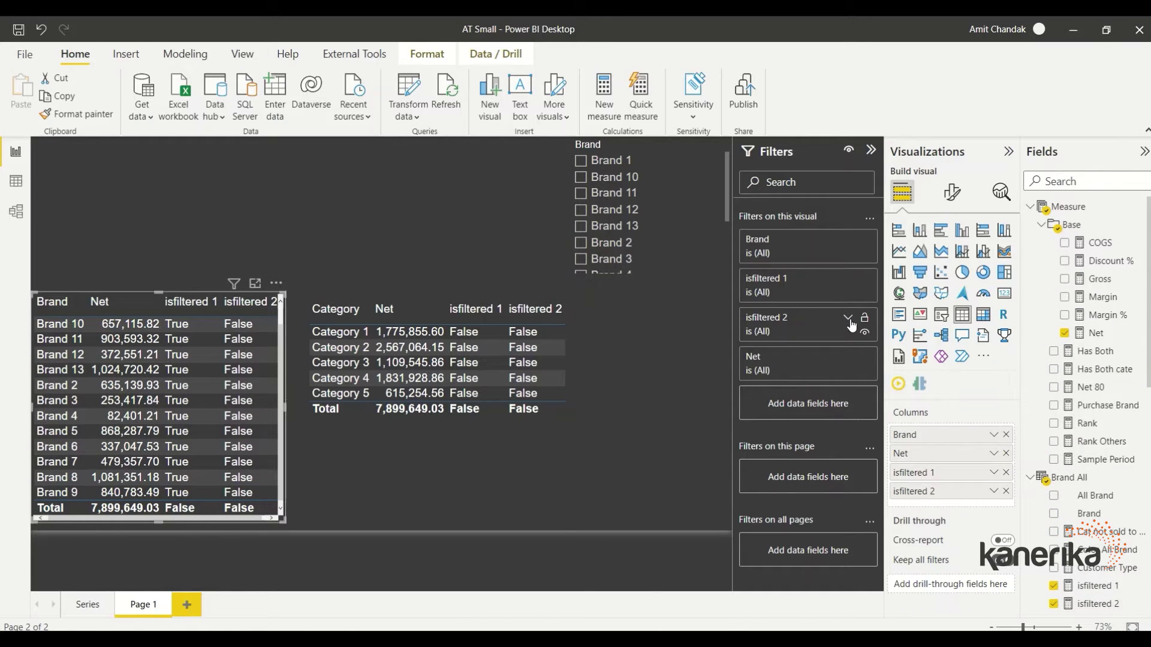
pyautogui.click(848, 318)
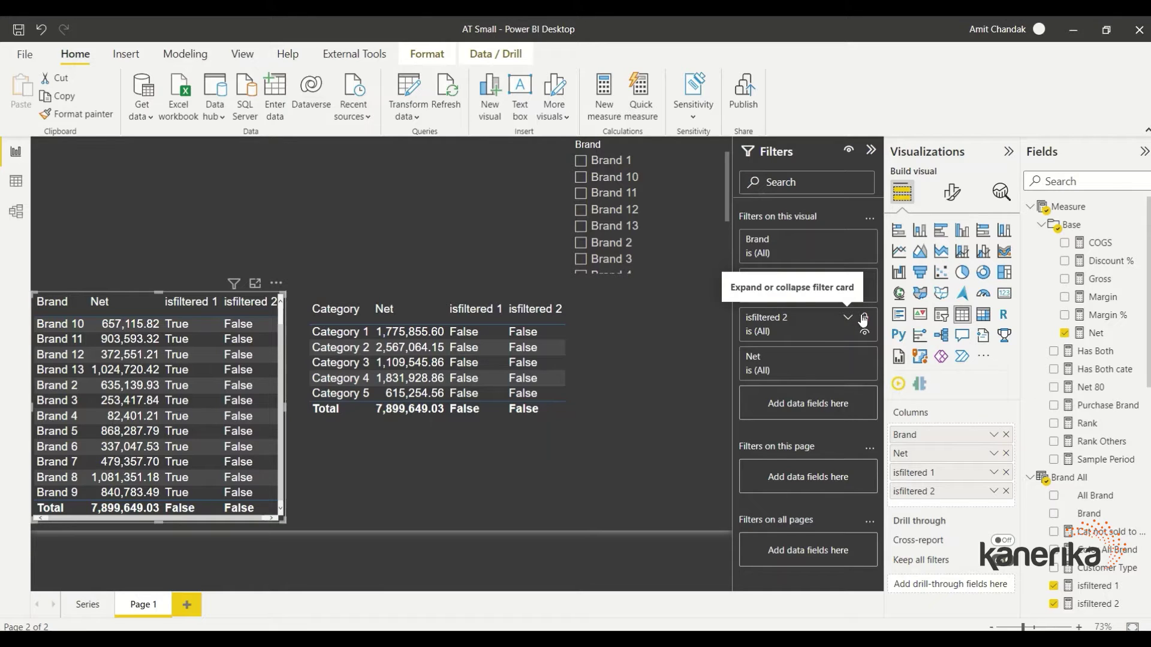
# Wrap the isfiltered 2 formula in INT so it reads int(CALCULATE(ISFILTERED('Item'[Brand]), ALLSELECTED())).
pyautogui.click(1098, 604)
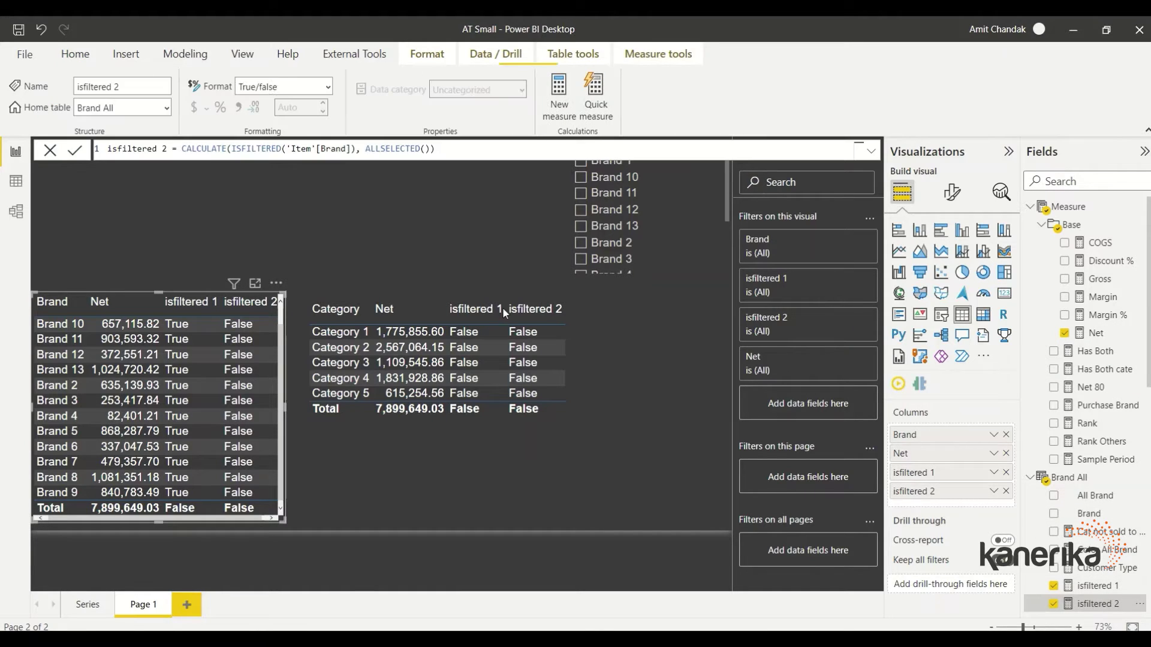
pyautogui.click(184, 148)
pyautogui.write('Int(')
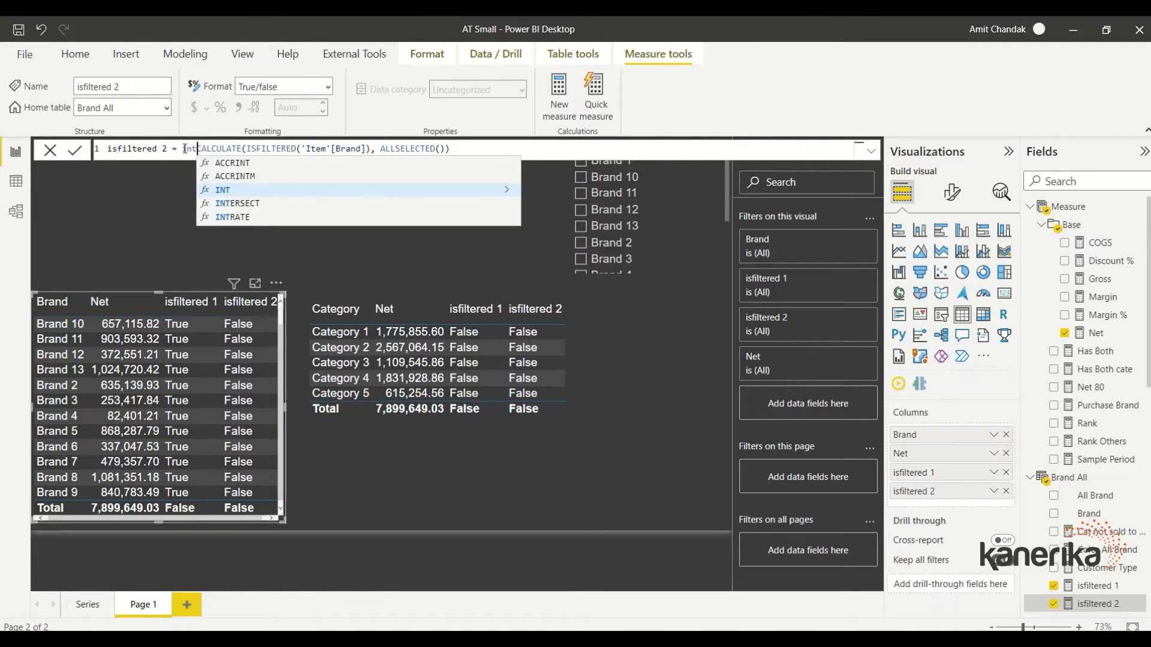
pyautogui.click(490, 148)
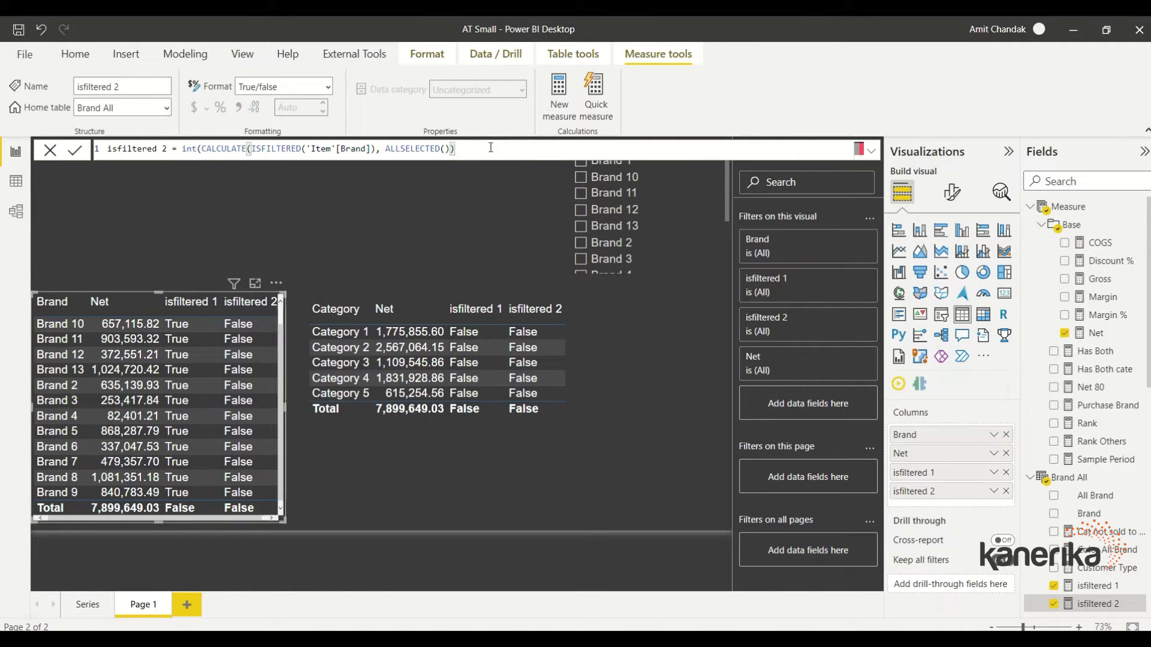
pyautogui.write(')')
pyautogui.press('Return')
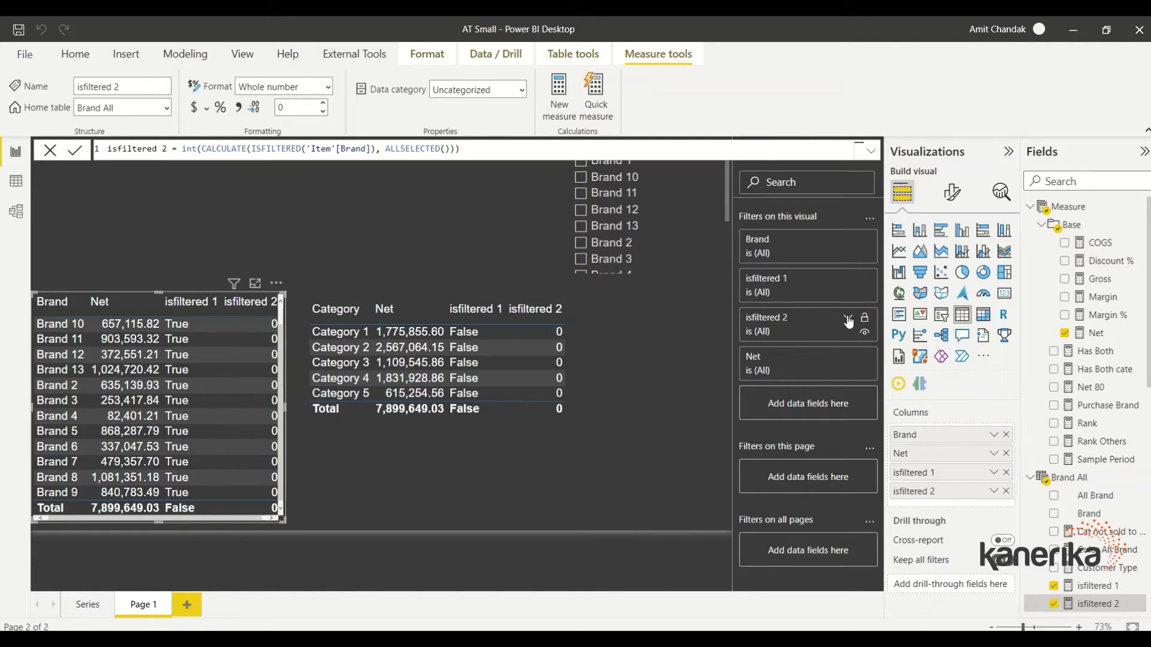
# Filter the Brand table to items where isfiltered 2 is 1, and remove the isfiltered 1 and isfiltered 2 columns from it.
pyautogui.click(848, 319)
pyautogui.click(832, 374)
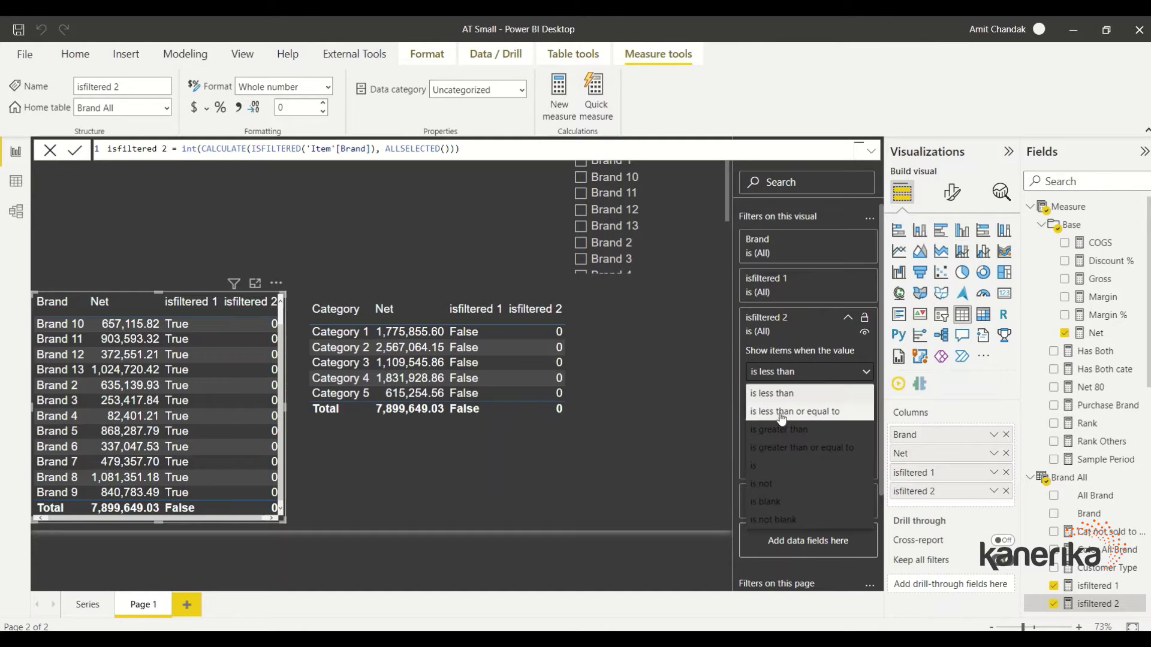
pyautogui.click(766, 466)
pyautogui.click(774, 395)
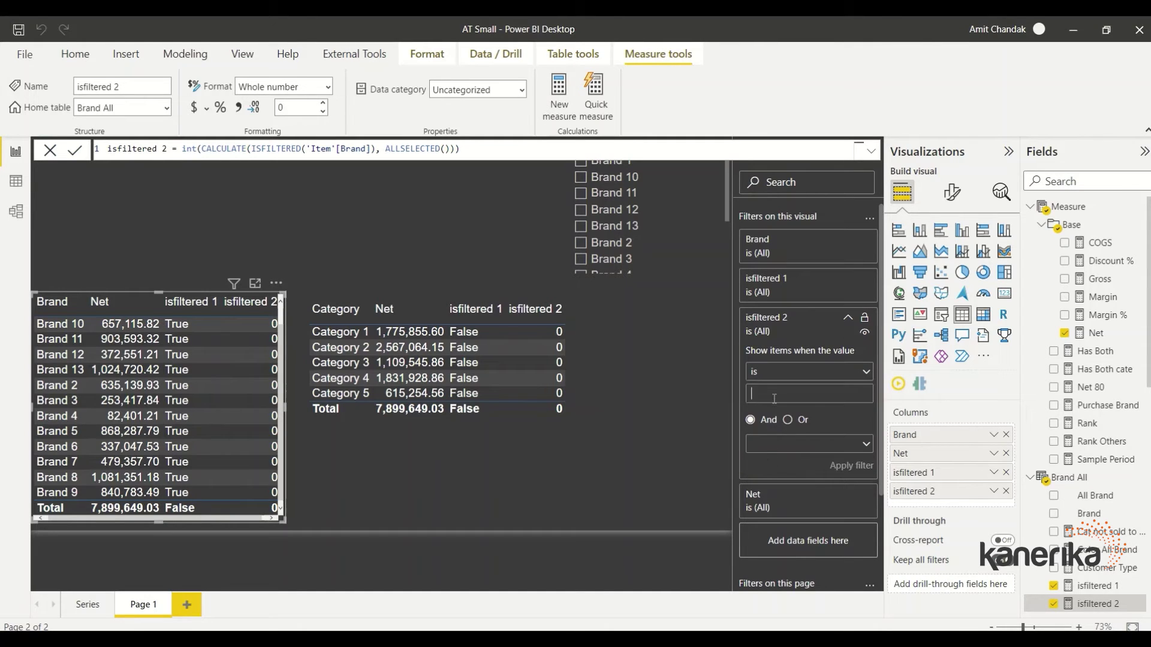
pyautogui.write('0')
pyautogui.press('BackSpace')
pyautogui.write('1')
pyautogui.click(852, 467)
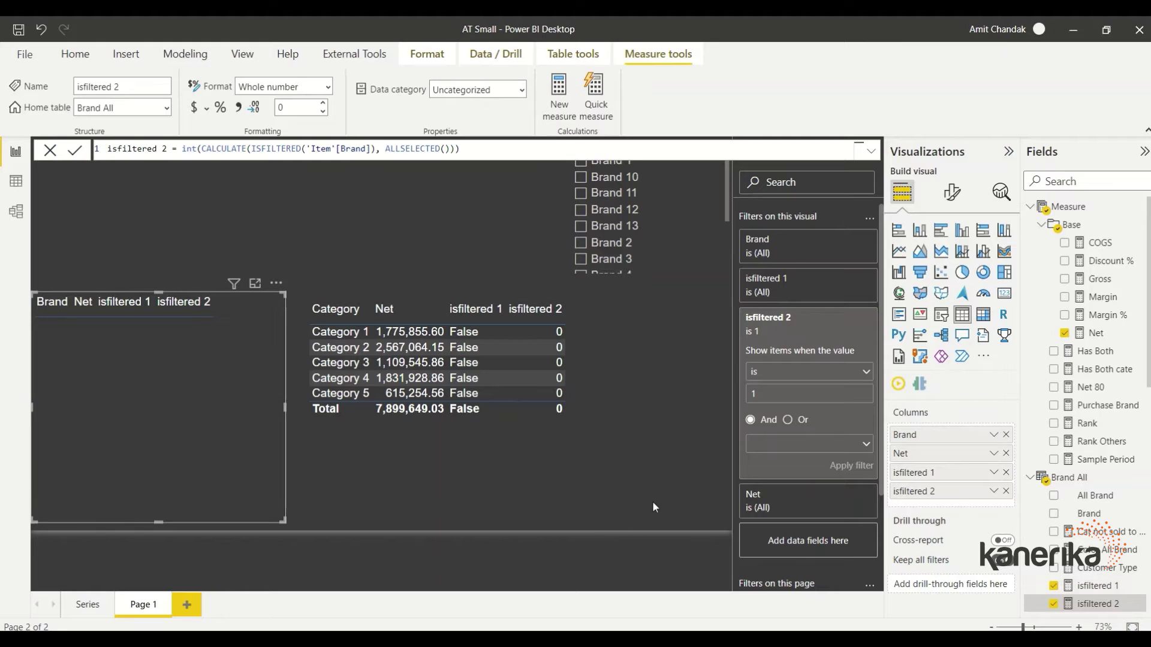
pyautogui.click(1006, 473)
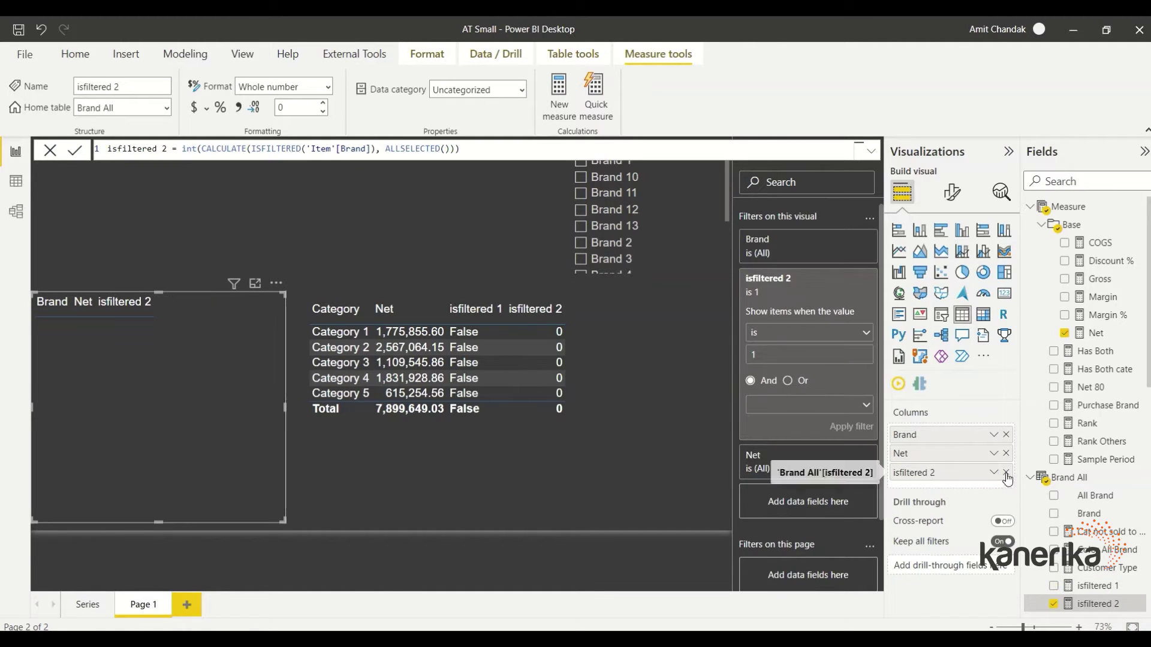
pyautogui.click(1006, 473)
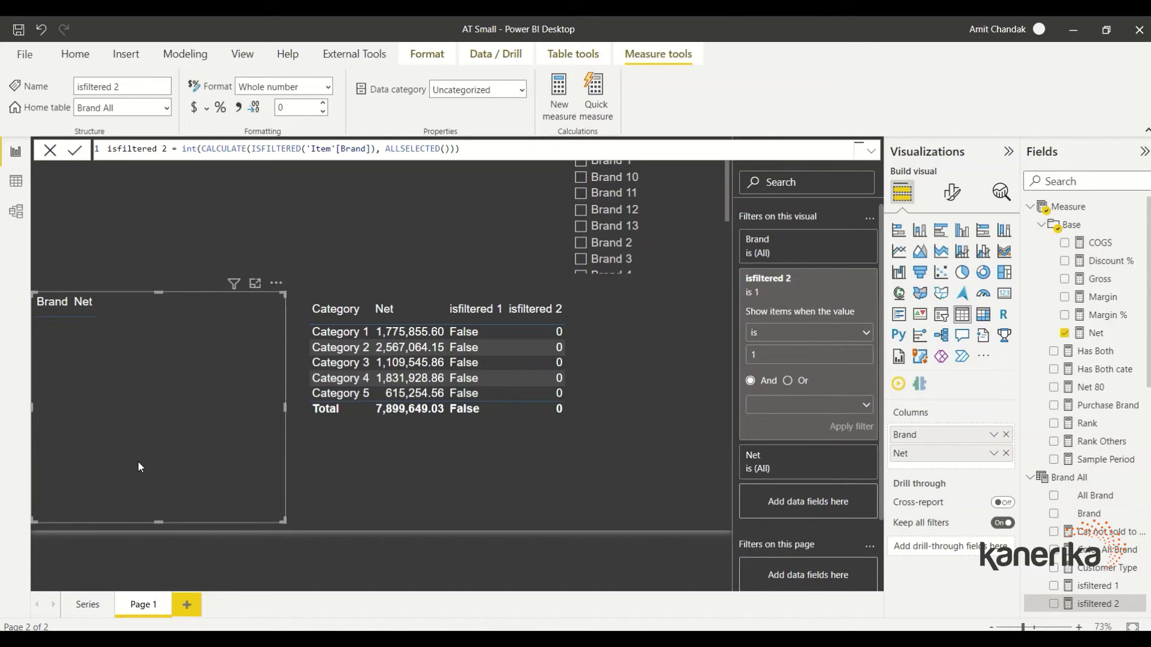
# Filter the Category table to items where isfiltered 2 is 1.
pyautogui.click(494, 509)
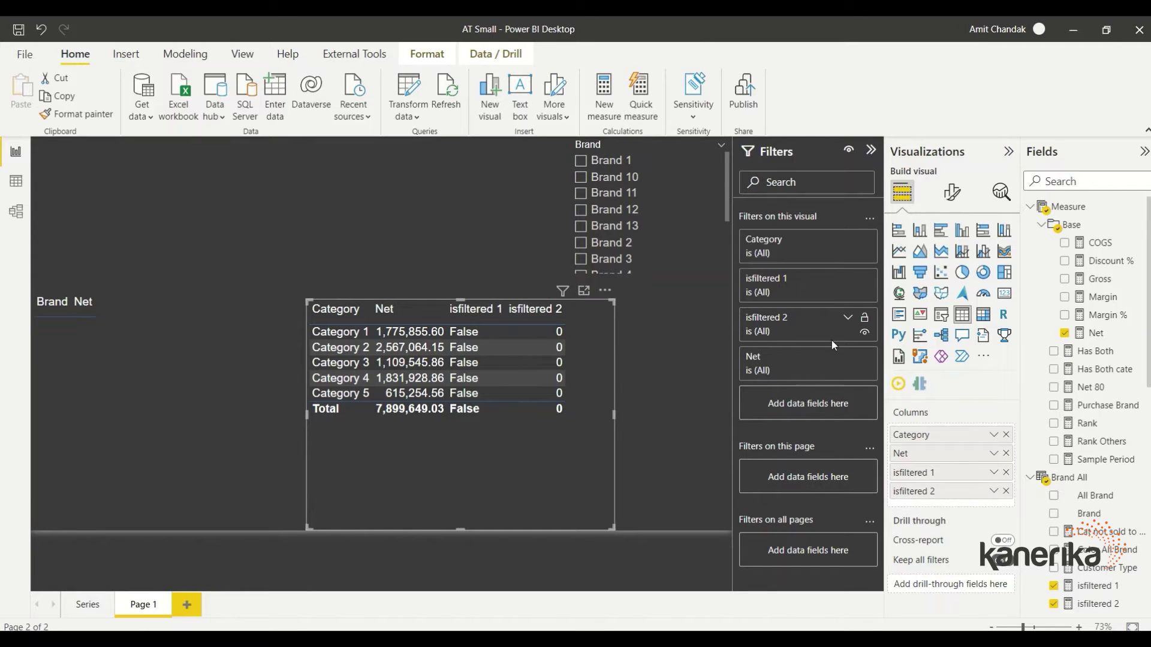
pyautogui.click(847, 320)
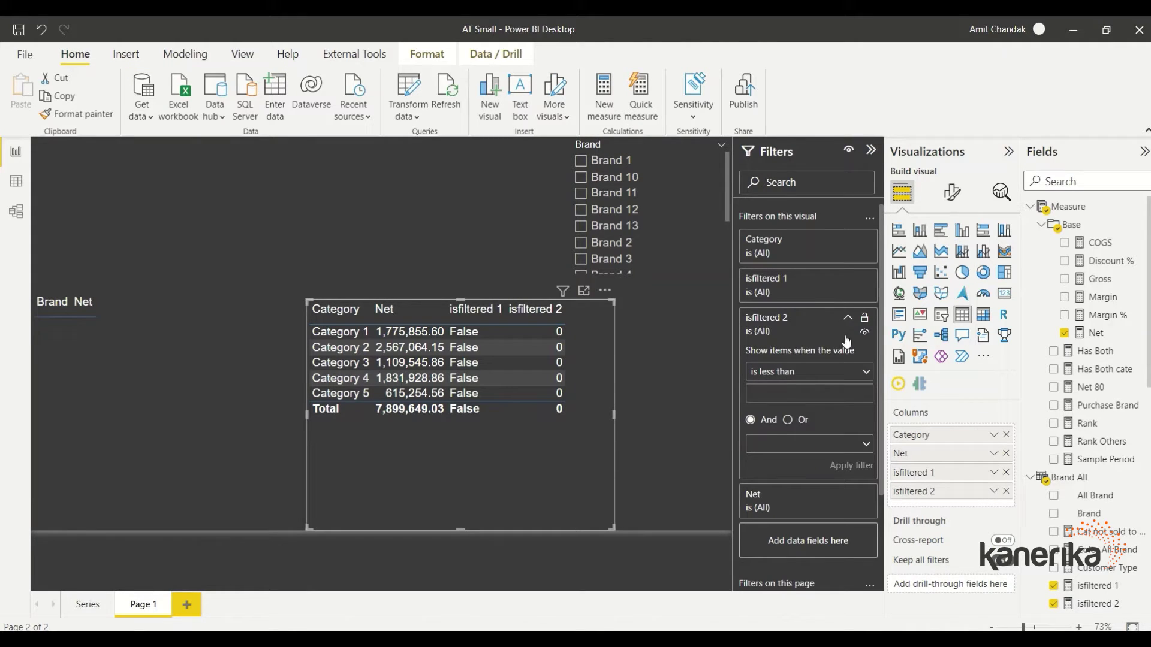
pyautogui.click(809, 373)
pyautogui.click(774, 465)
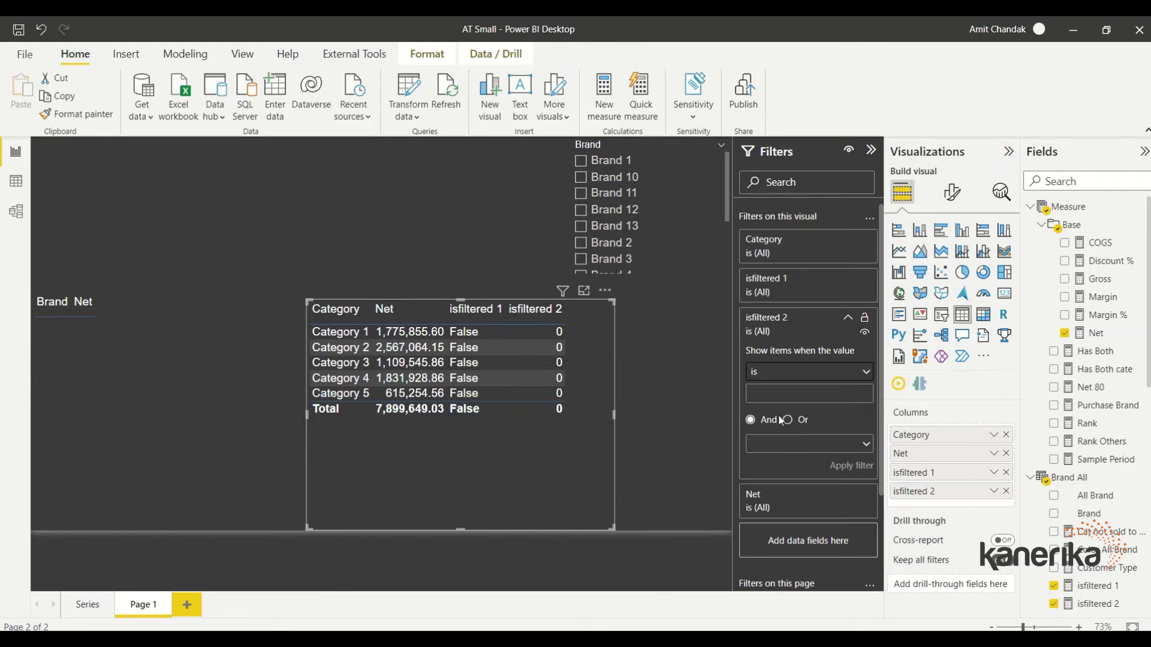
pyautogui.click(772, 394)
pyautogui.write('1')
pyautogui.click(844, 467)
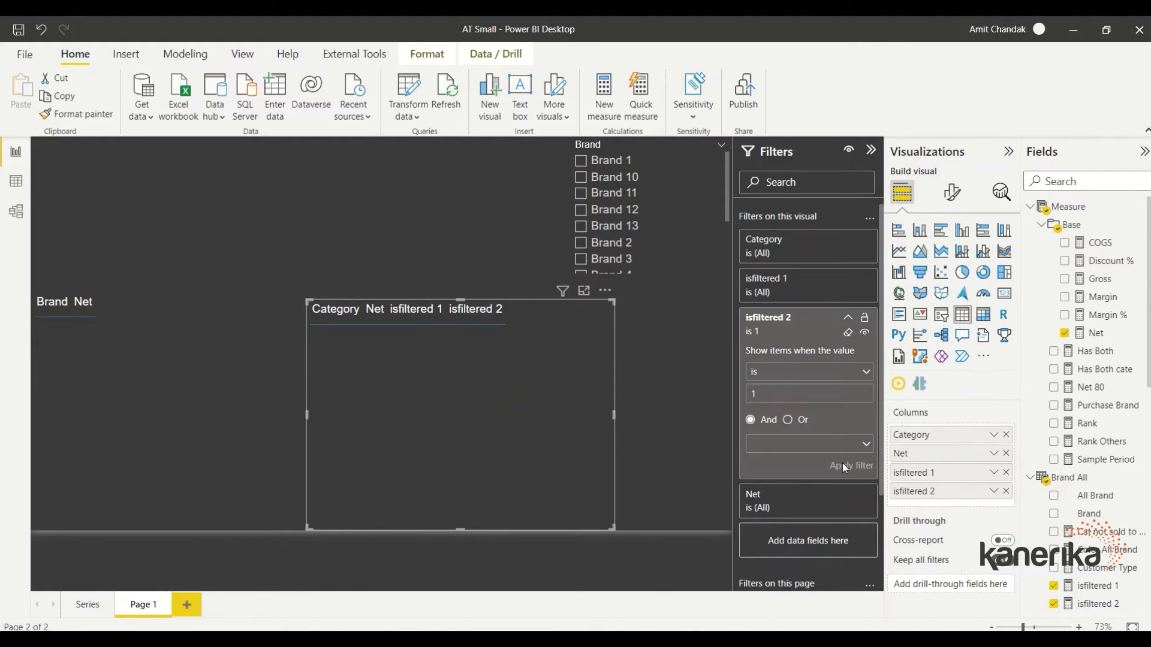
# Insert a text box reading "Select One value" and shrink it to roughly fit the text.
pyautogui.click(181, 464)
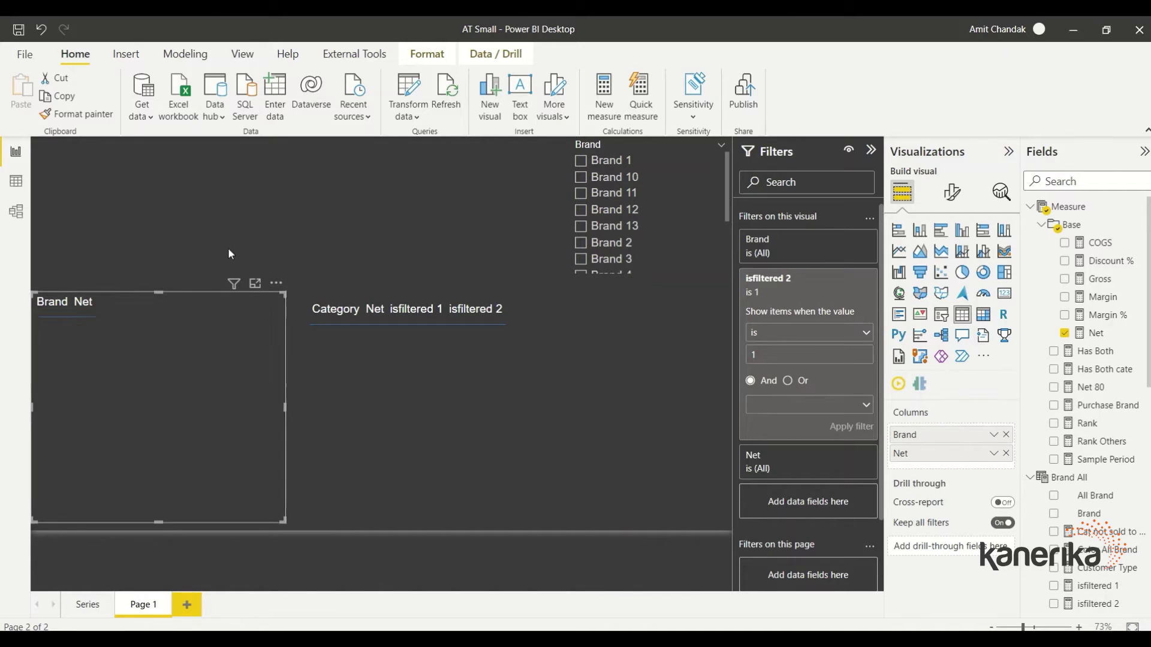
pyautogui.click(381, 184)
pyautogui.click(519, 96)
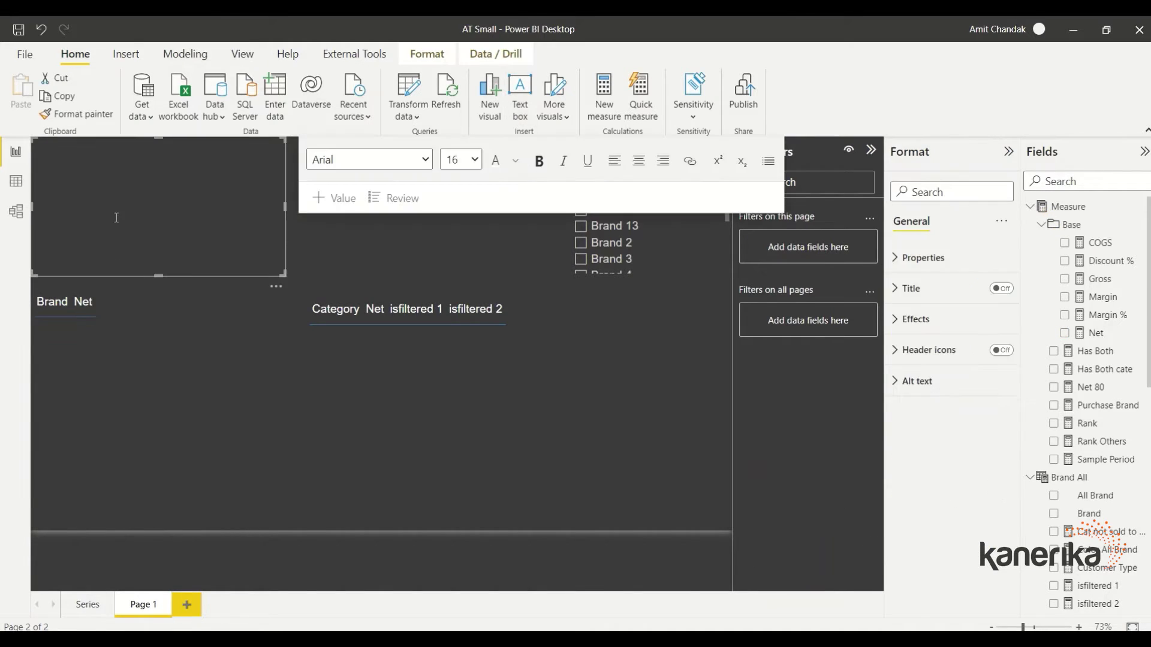
pyautogui.write('Select O')
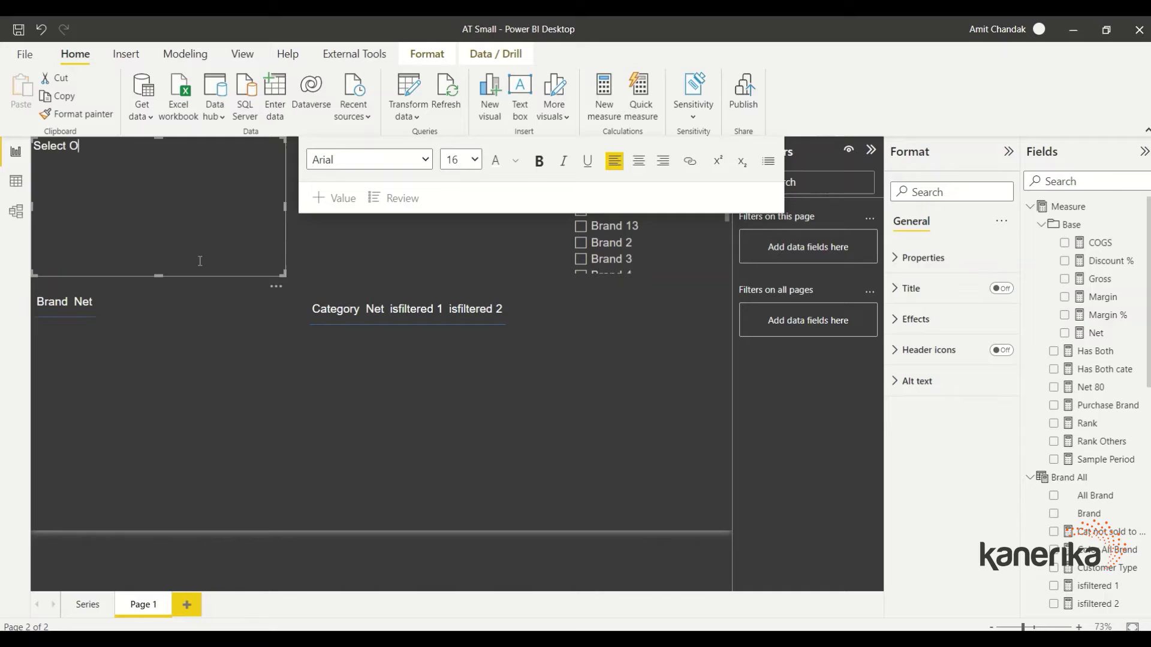
pyautogui.write('n value')
pyautogui.click(84, 145)
pyautogui.write('e')
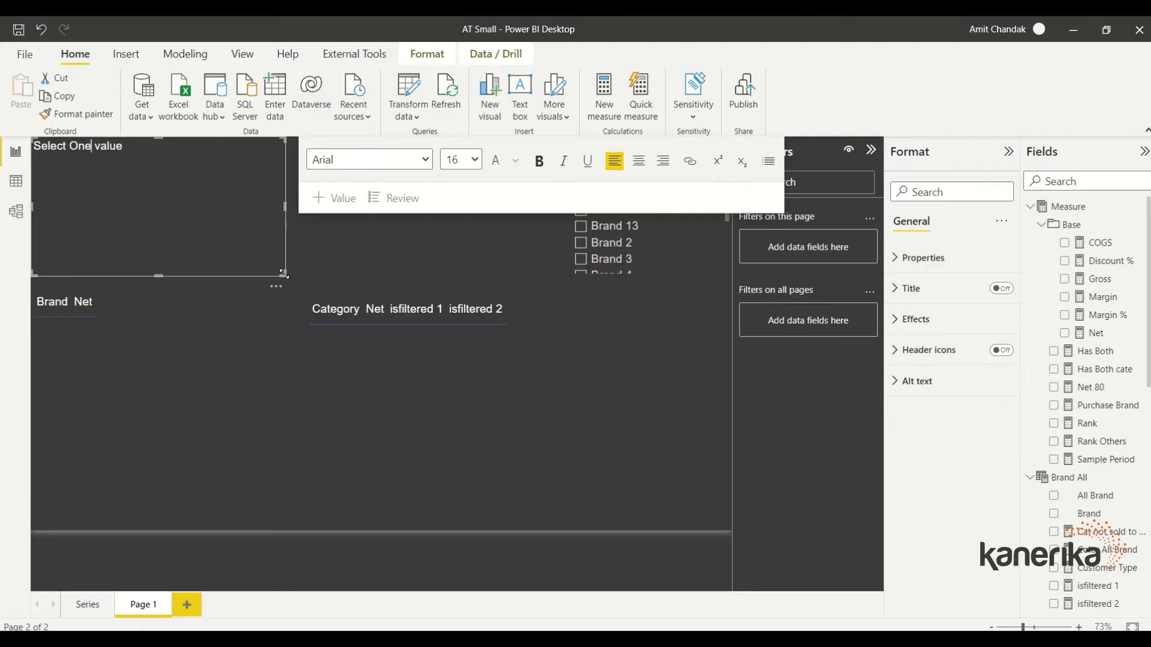
pyautogui.moveTo(285, 275); pyautogui.dragTo(146, 188)
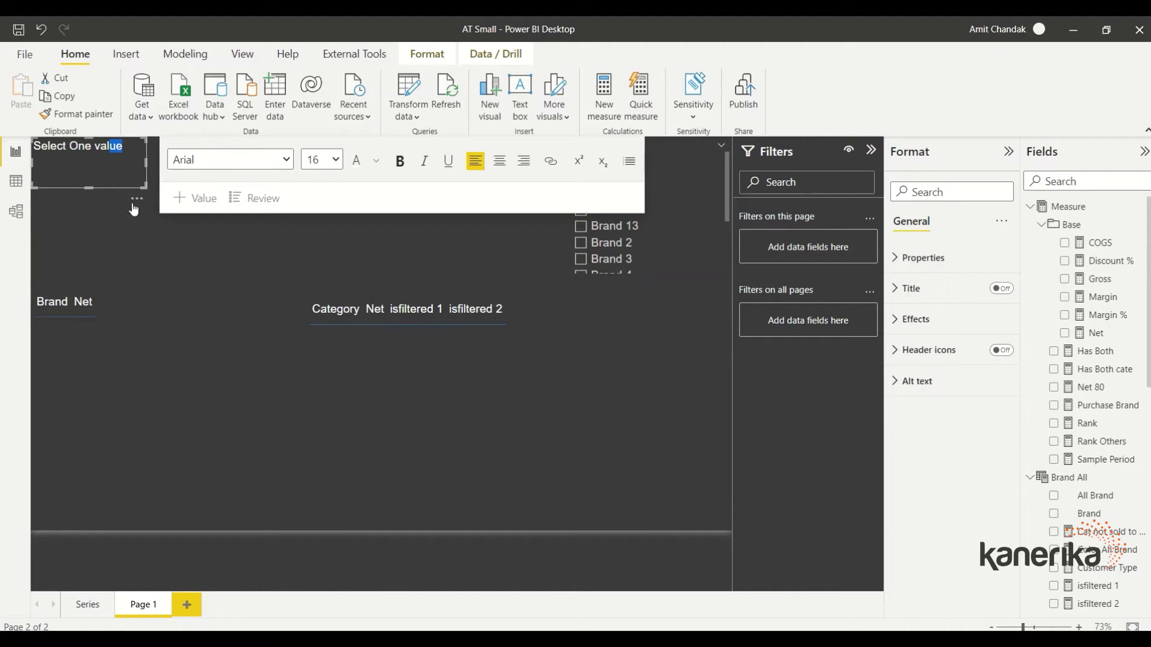
# Move the text box over the empty area of the Brand table and bring the Brand table to the front.
pyautogui.click(129, 200)
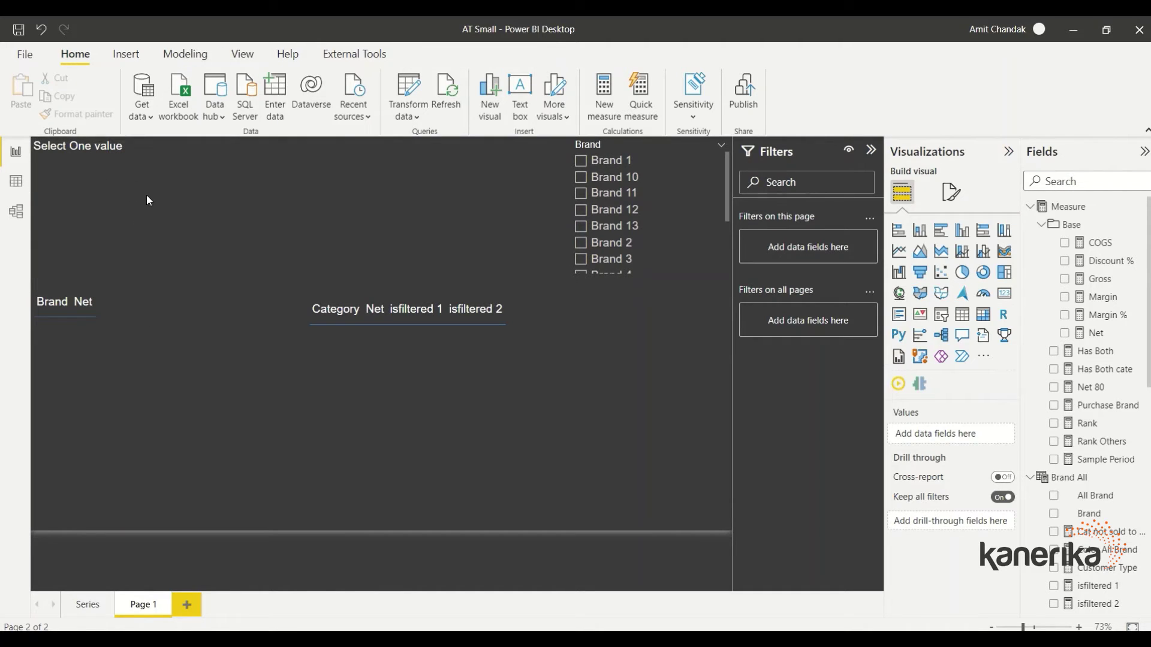
pyautogui.moveTo(133, 198); pyautogui.dragTo(175, 417)
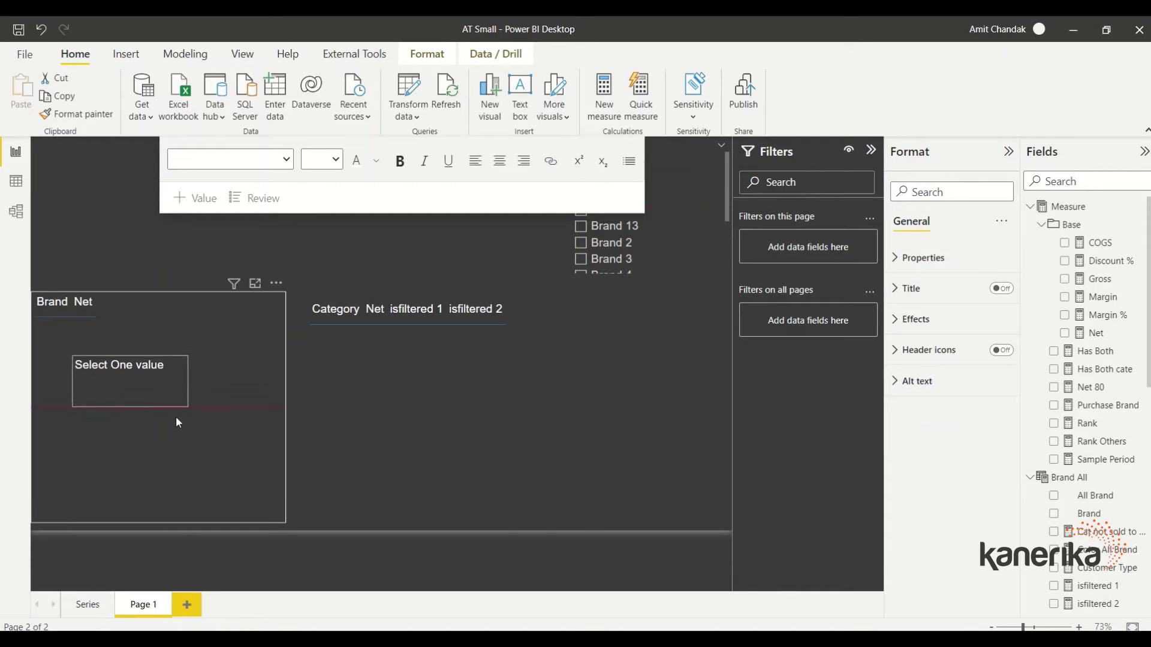
pyautogui.click(214, 344)
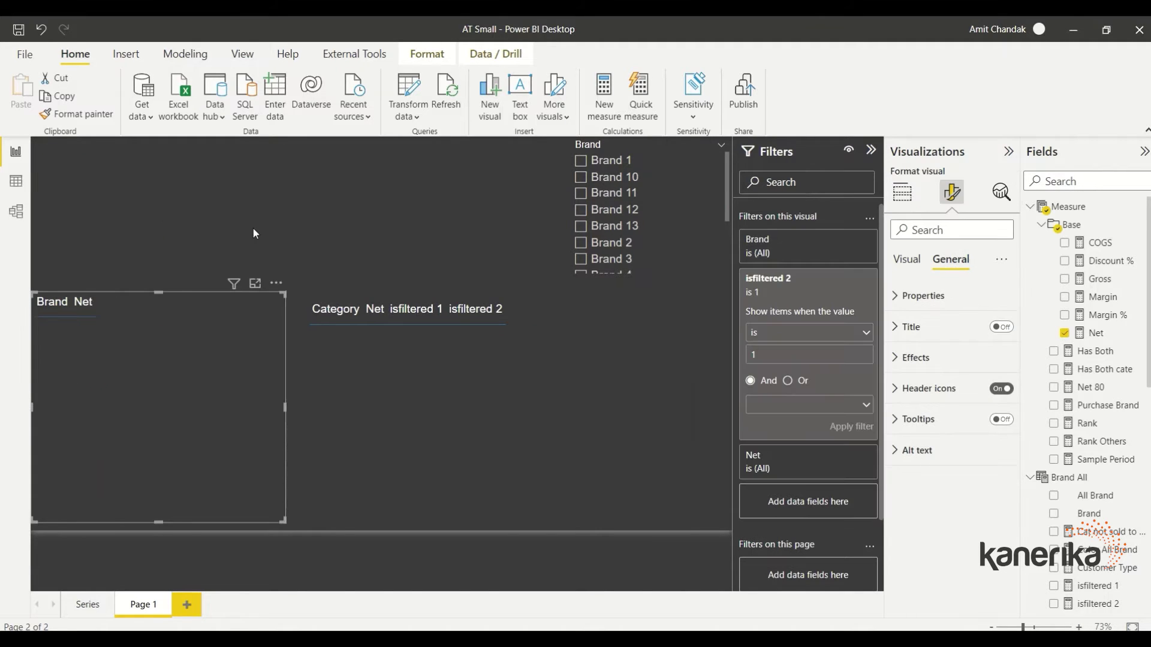
pyautogui.click(432, 55)
pyautogui.click(221, 119)
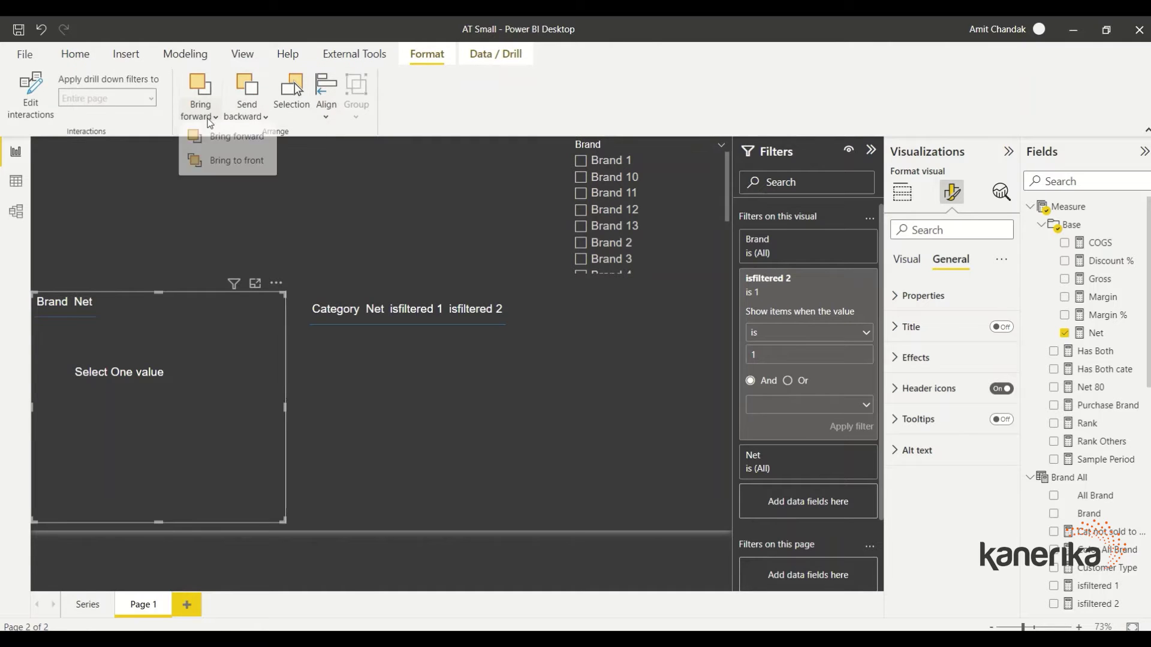
pyautogui.click(217, 163)
pyautogui.click(375, 196)
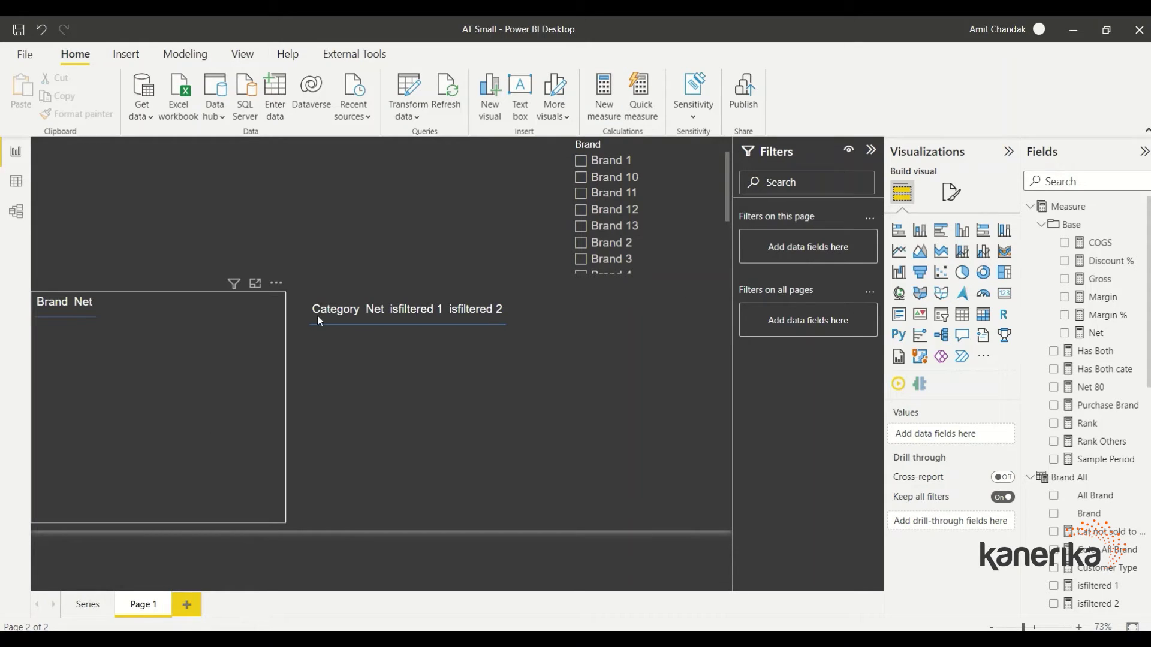
# Create a new measure named Color Transp in Brand All, starting with an IF test for [isfiltered 2] equal to 0.
pyautogui.click(378, 362)
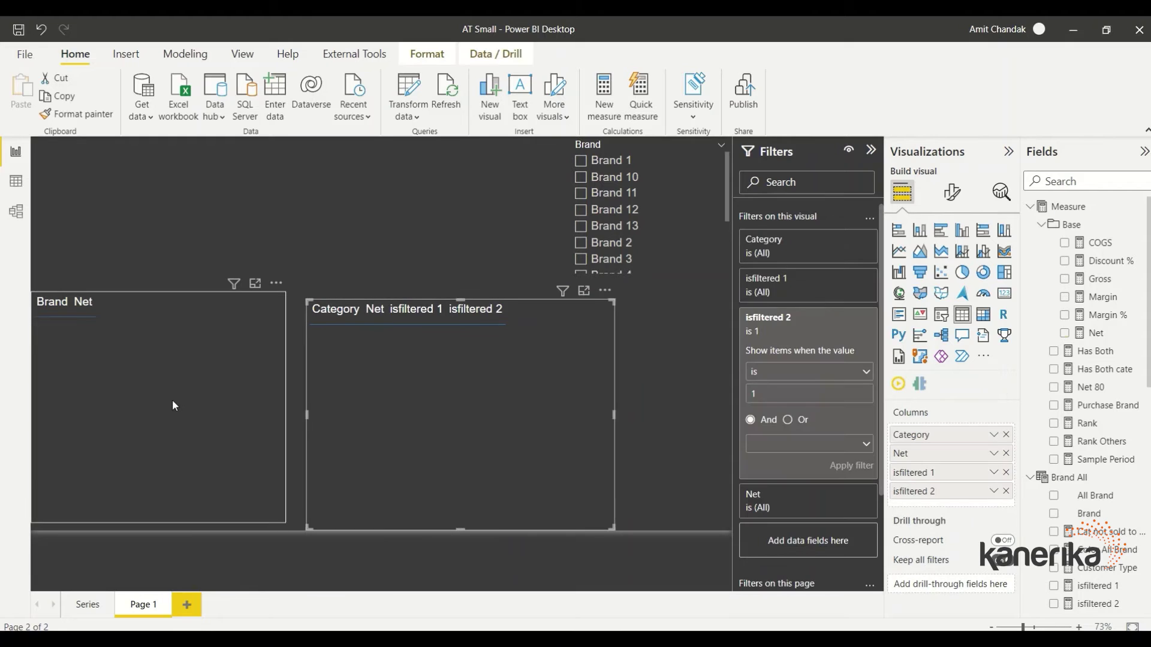
pyautogui.click(171, 400)
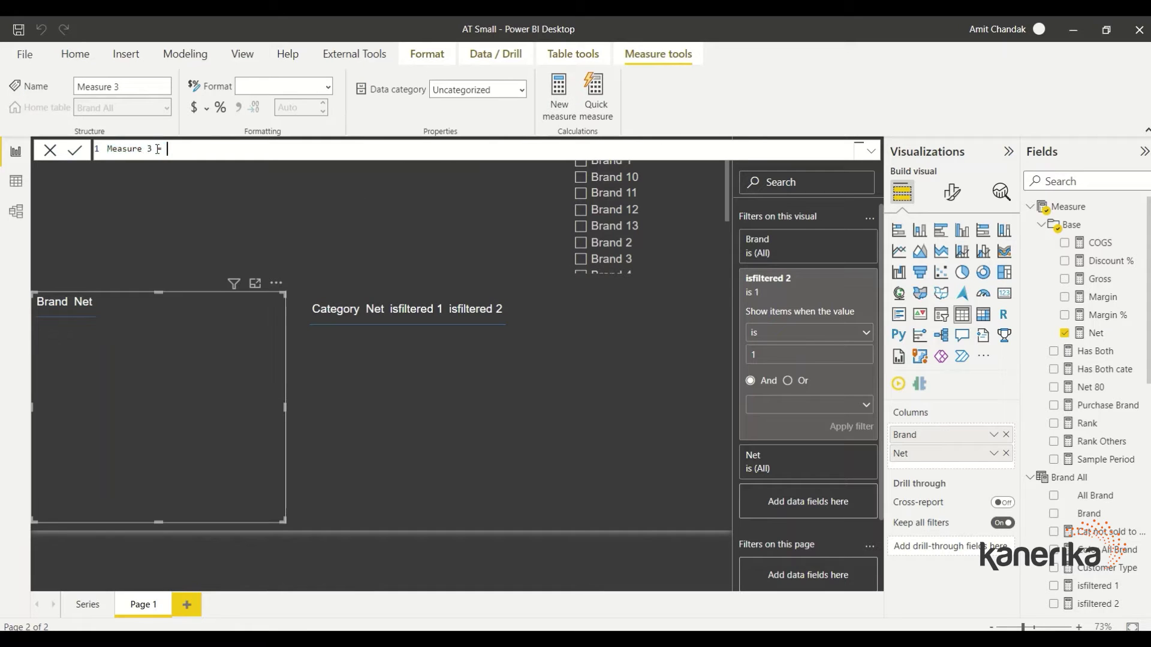
pyautogui.write('Color Transp')
pyautogui.write(' if')
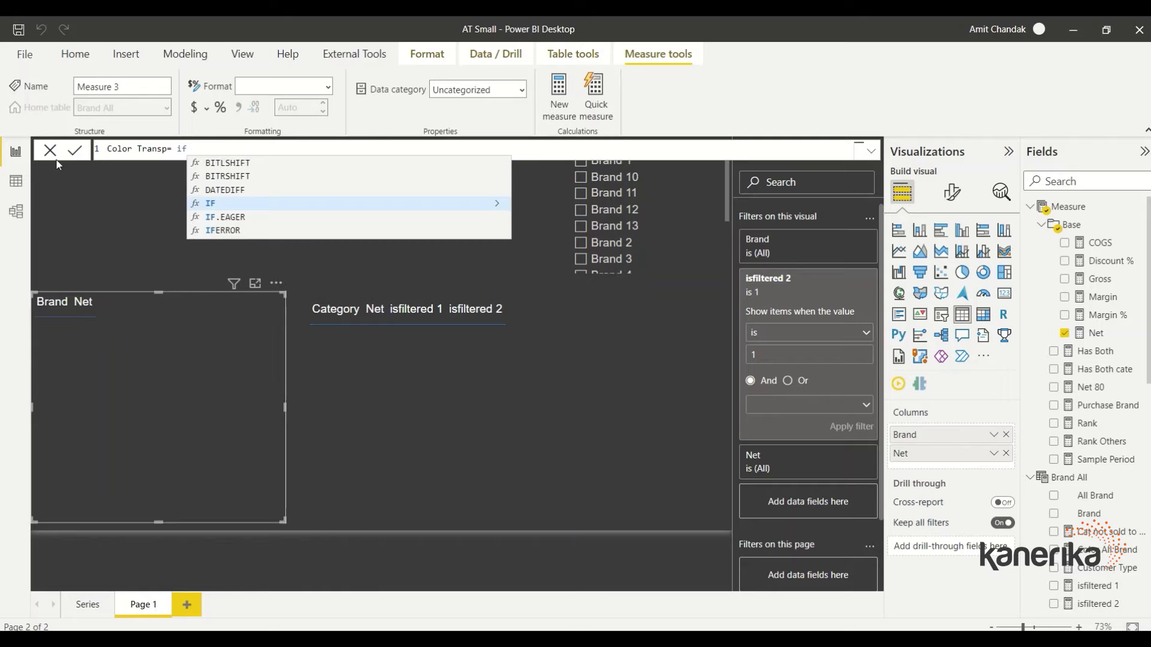
pyautogui.write('(i')
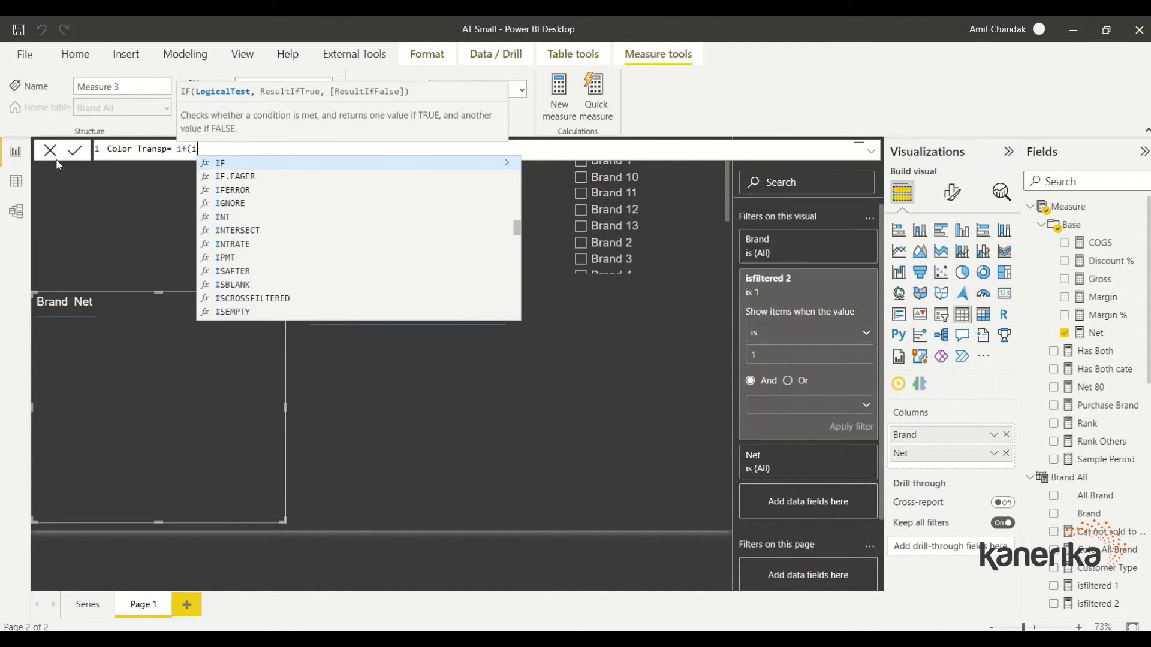
pyautogui.write('s')
pyautogui.press('BackSpace')
pyautogui.write('s')
pyautogui.press('Down')
pyautogui.press('Down')
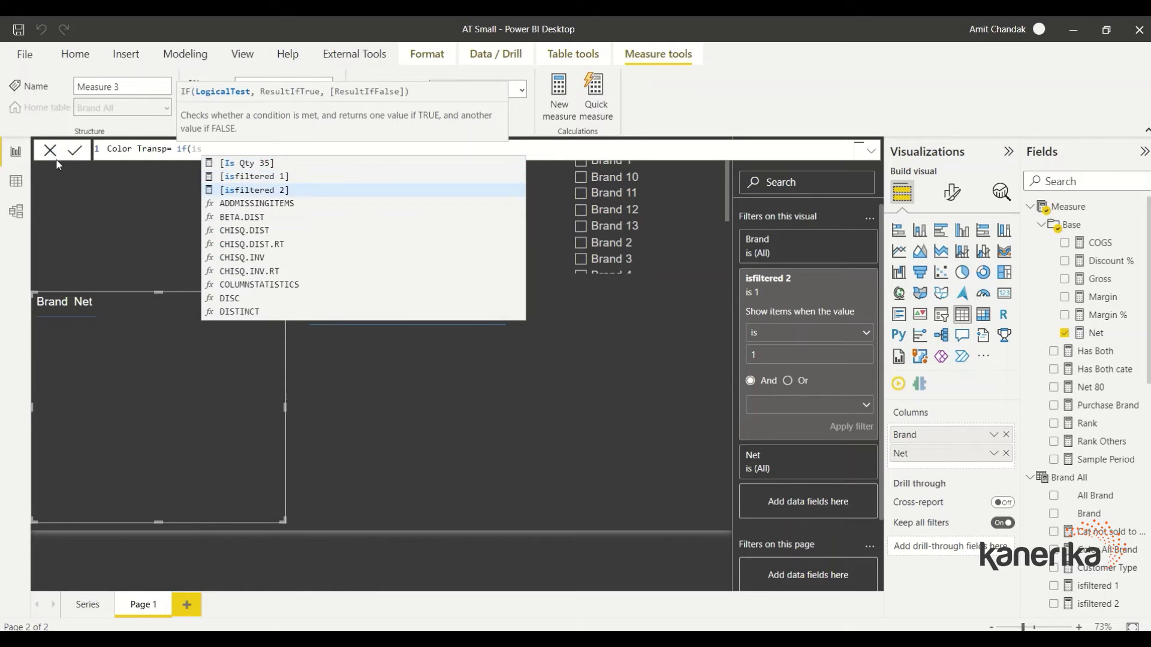
pyautogui.press('Tab')
pyautogui.write('=')
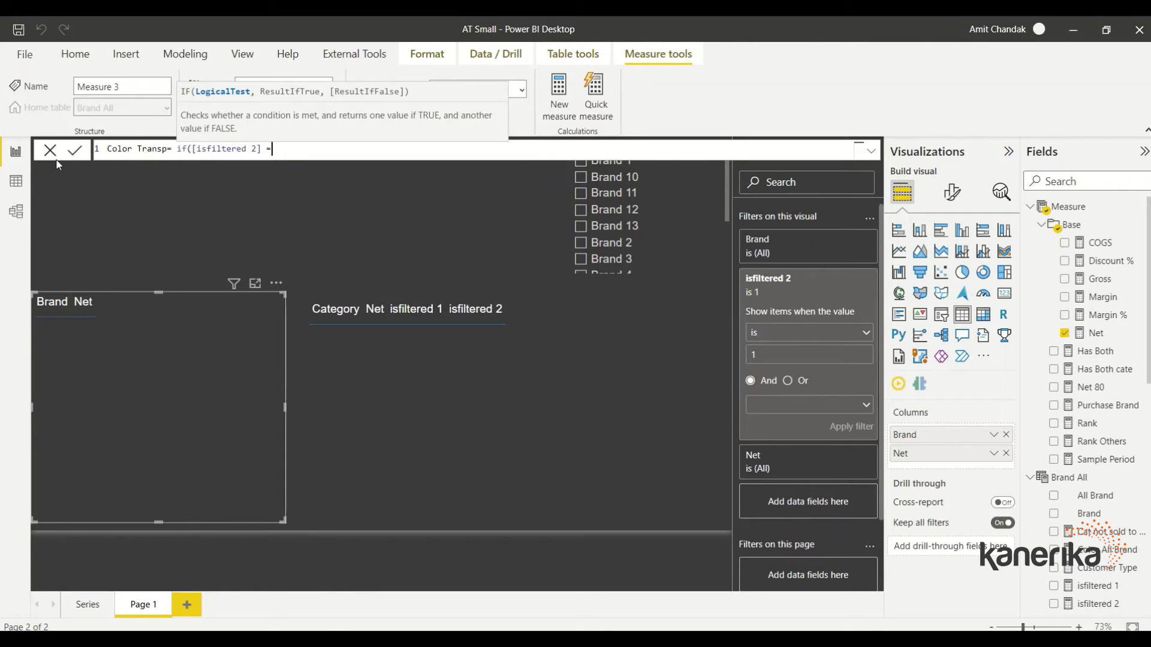
pyautogui.write('0')
pyautogui.click(409, 144)
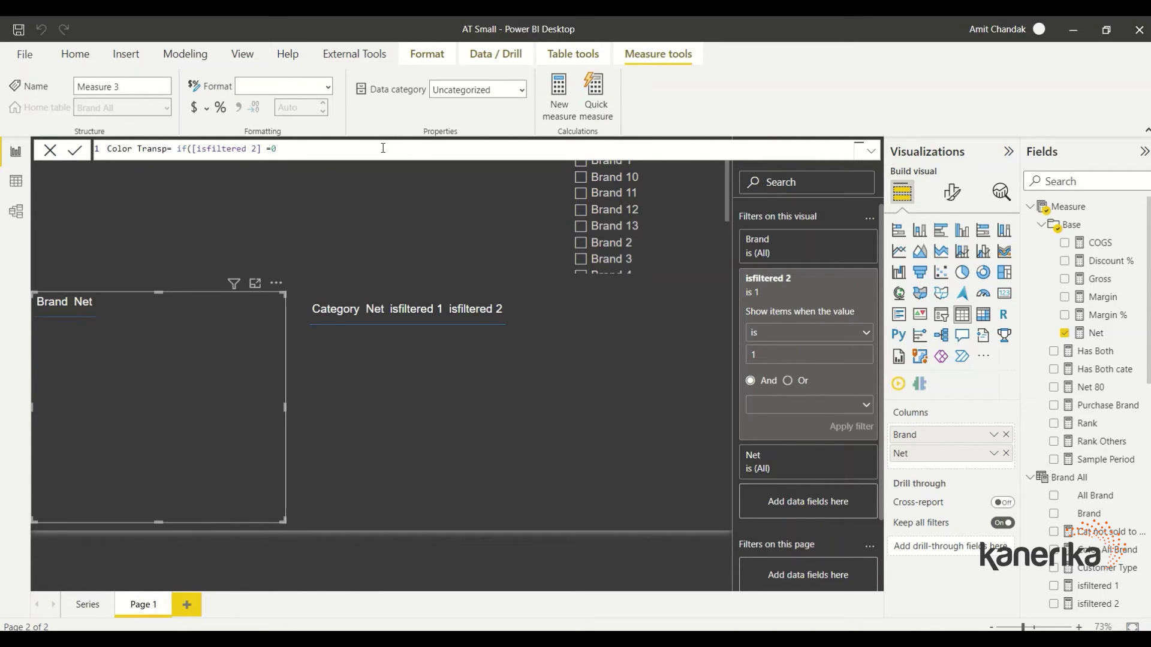
# Complete the Color Transp formula to return "#FFFFFF00" when the test is true and Blank() otherwise, and commit it.
pyautogui.write(',')
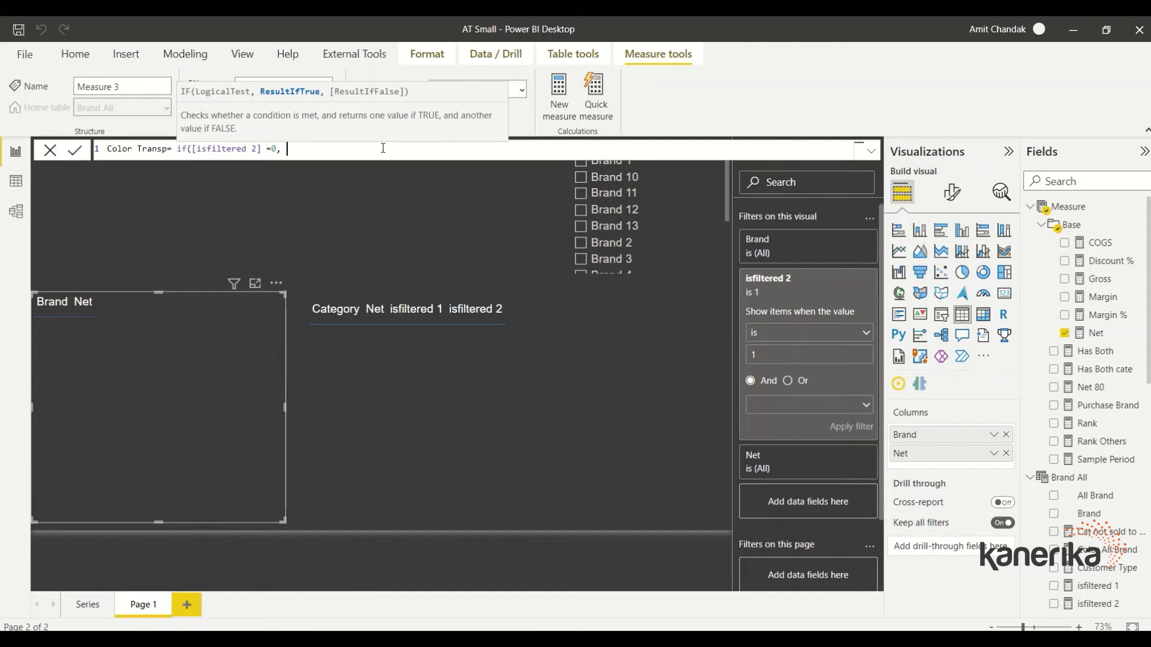
pyautogui.write('"#FFFFFF00')
pyautogui.press('Left')
pyautogui.press('Left')
pyautogui.press('Right')
pyautogui.press('Right')
pyautogui.press('Right')
pyautogui.write(')')
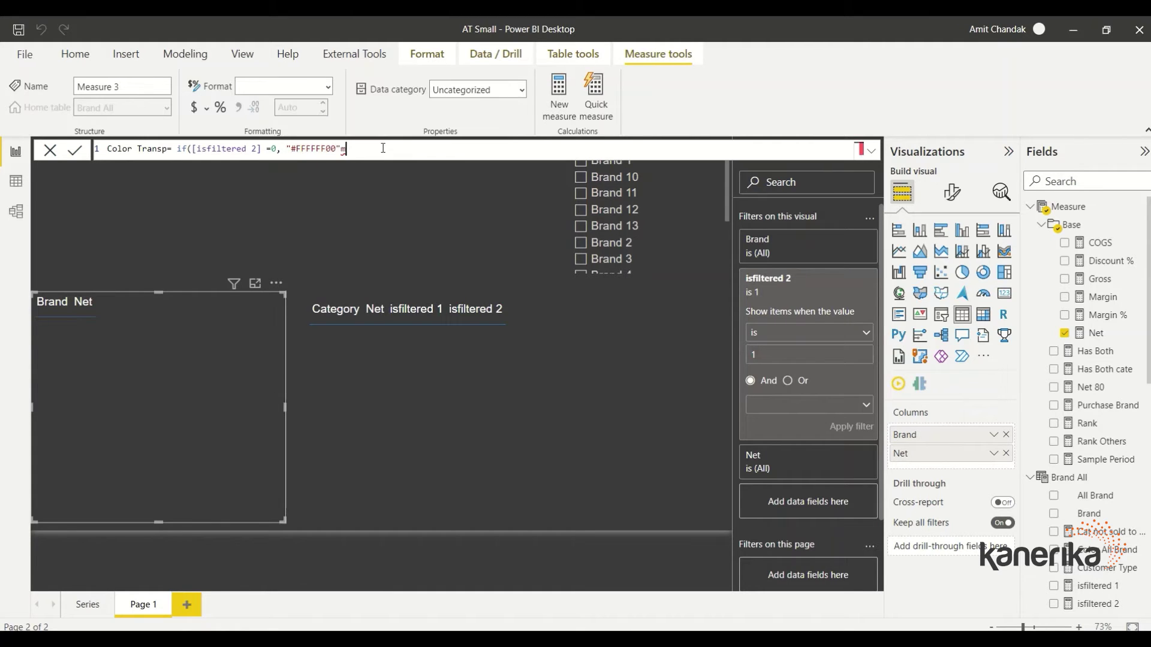
pyautogui.write(',')
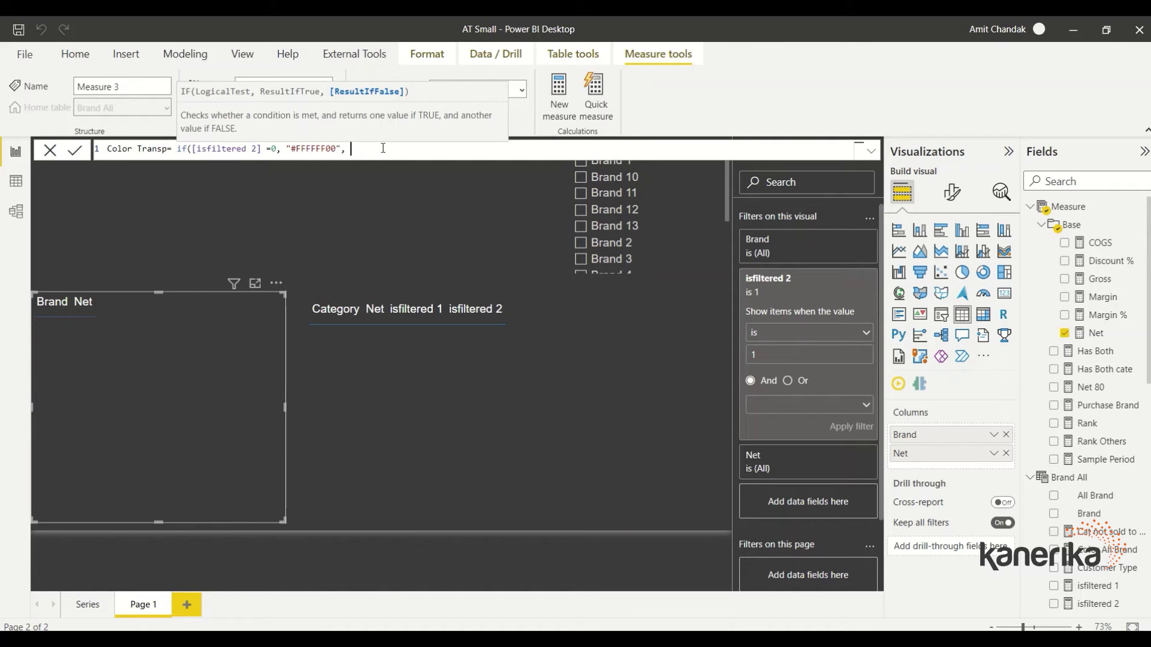
pyautogui.write(' B')
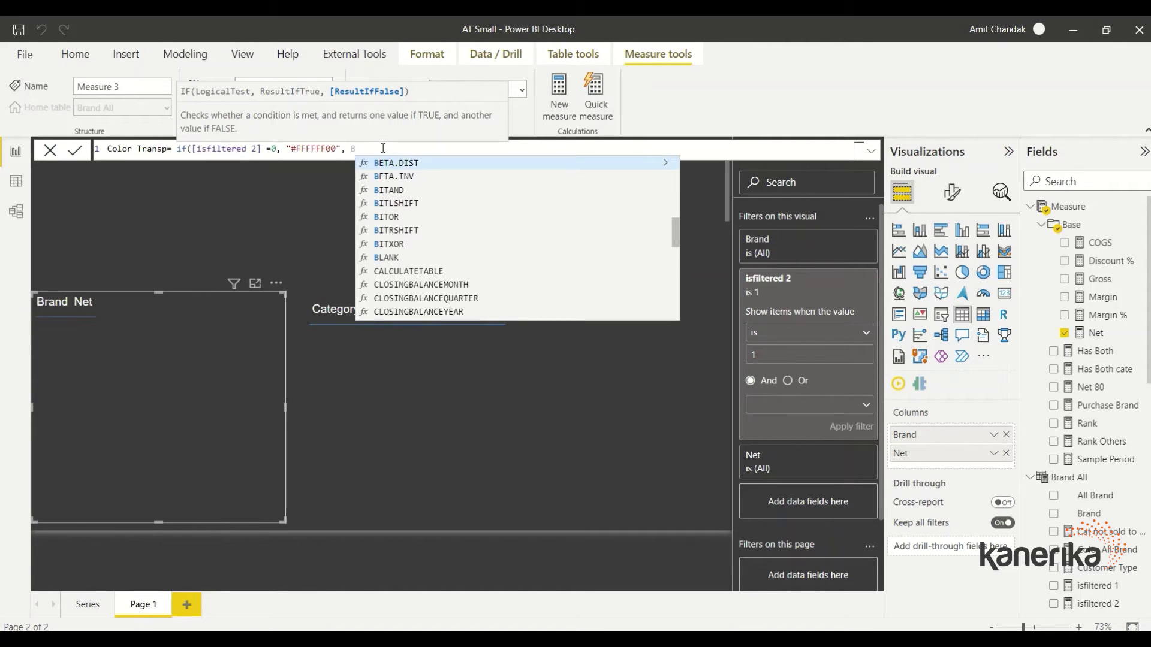
pyautogui.write('lank()')
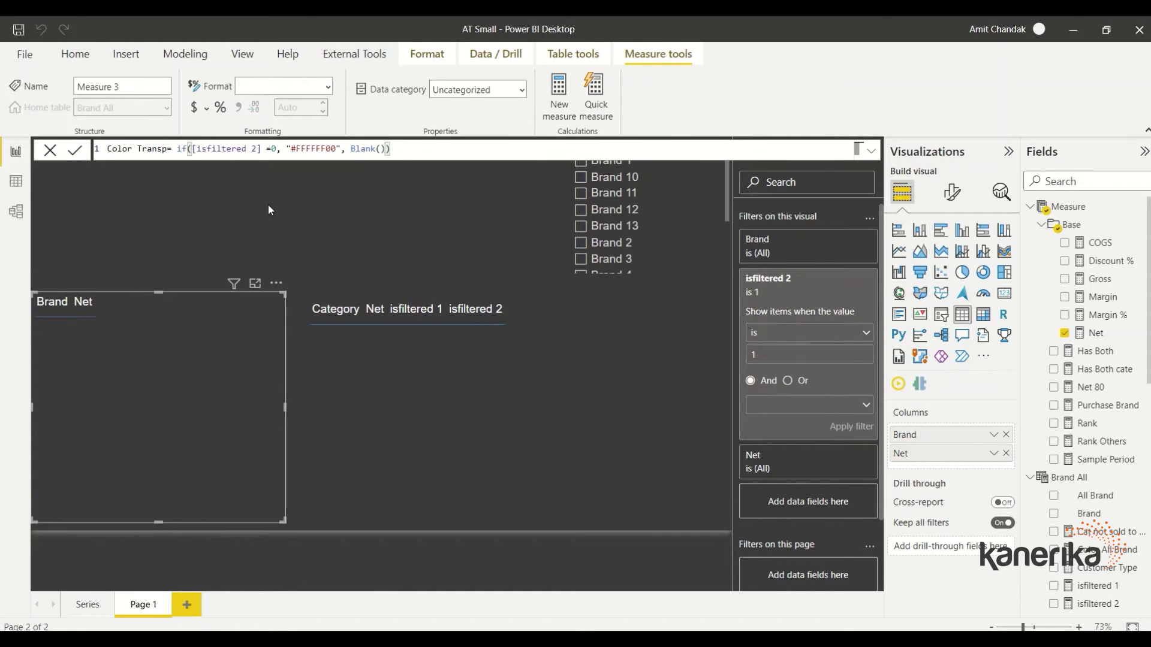
pyautogui.press('Return')
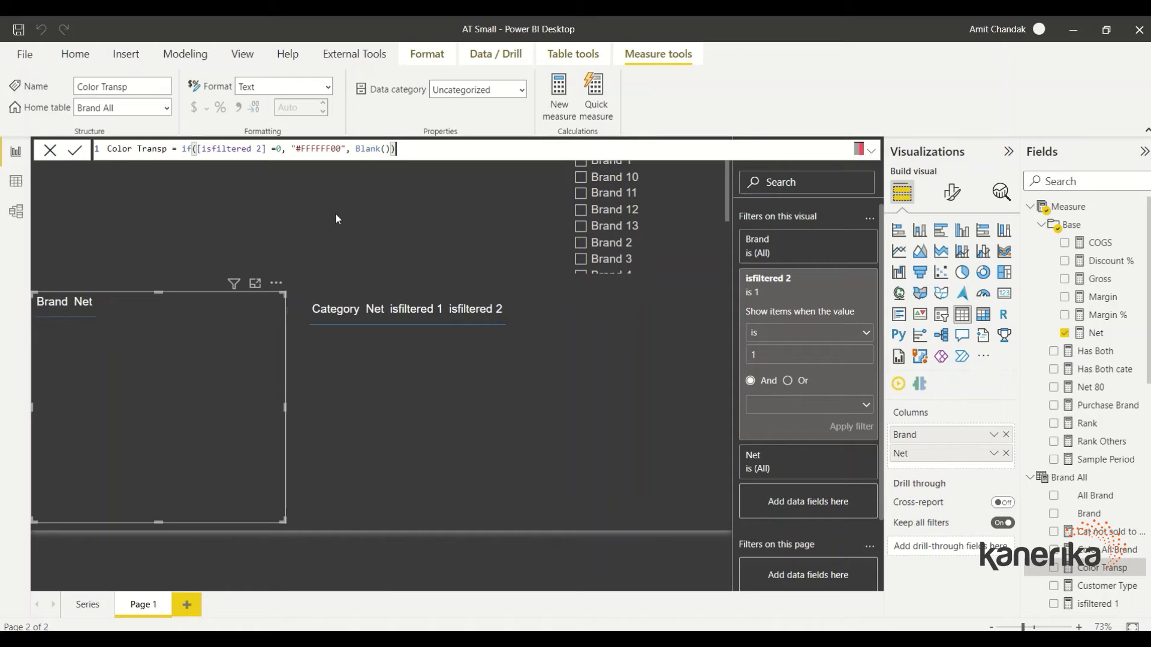
# Set the Brand table's background color conditionally, using the Field value format style based on the Color Transp measure.
pyautogui.click(953, 195)
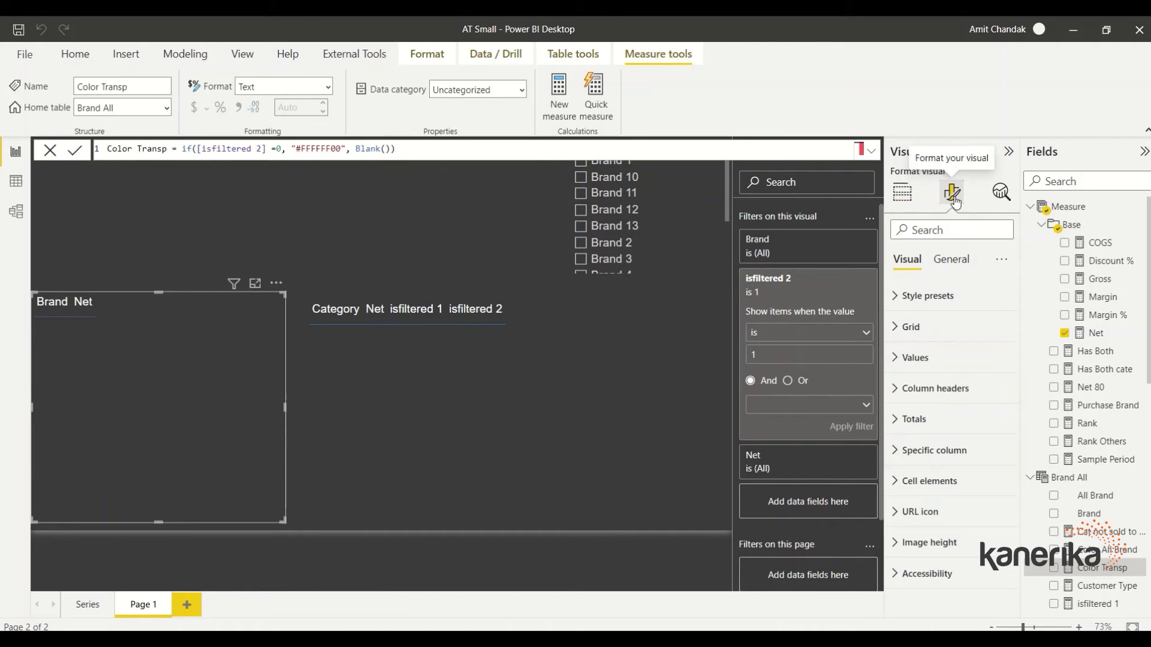
pyautogui.click(951, 259)
pyautogui.click(915, 357)
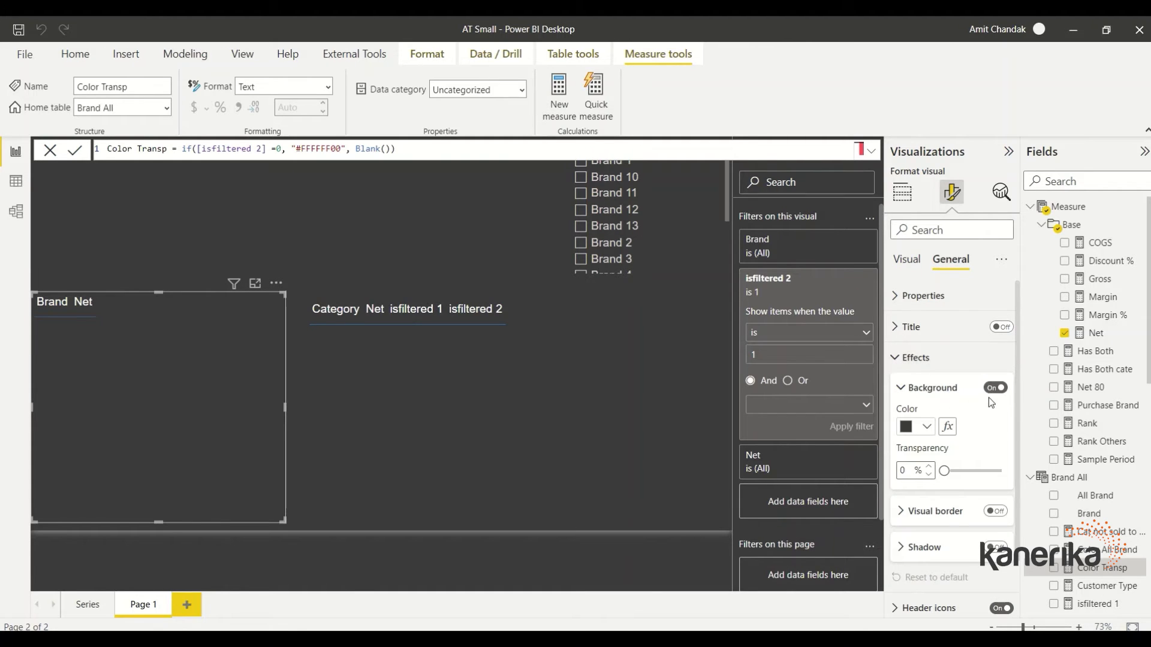
pyautogui.click(947, 426)
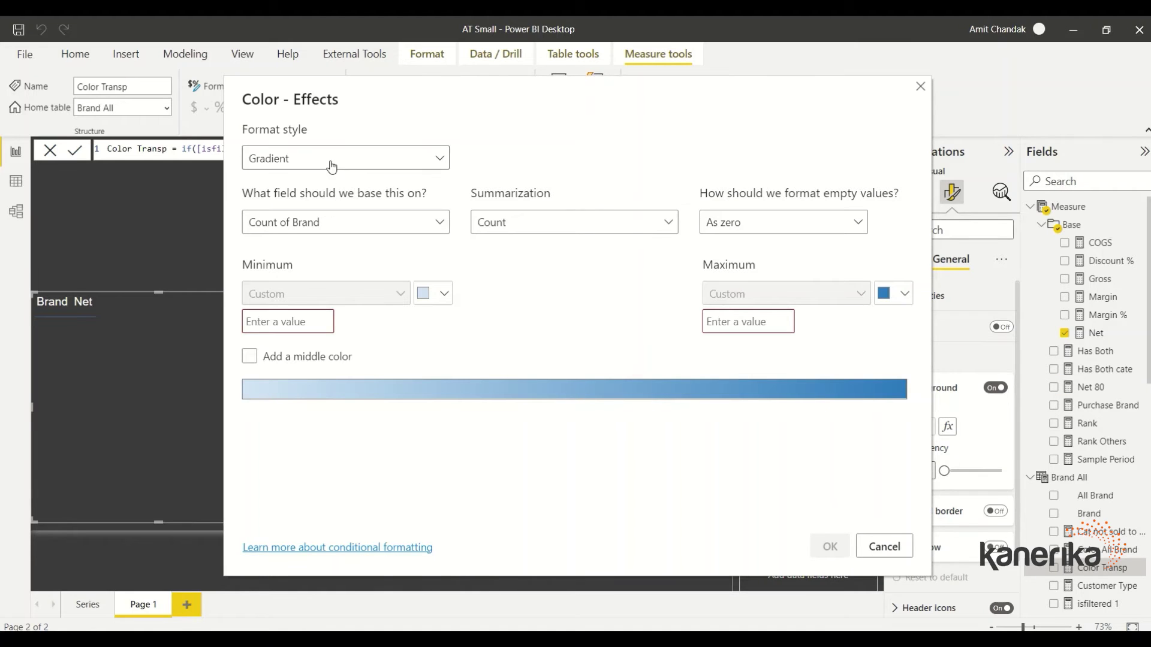
pyautogui.click(332, 162)
pyautogui.click(269, 230)
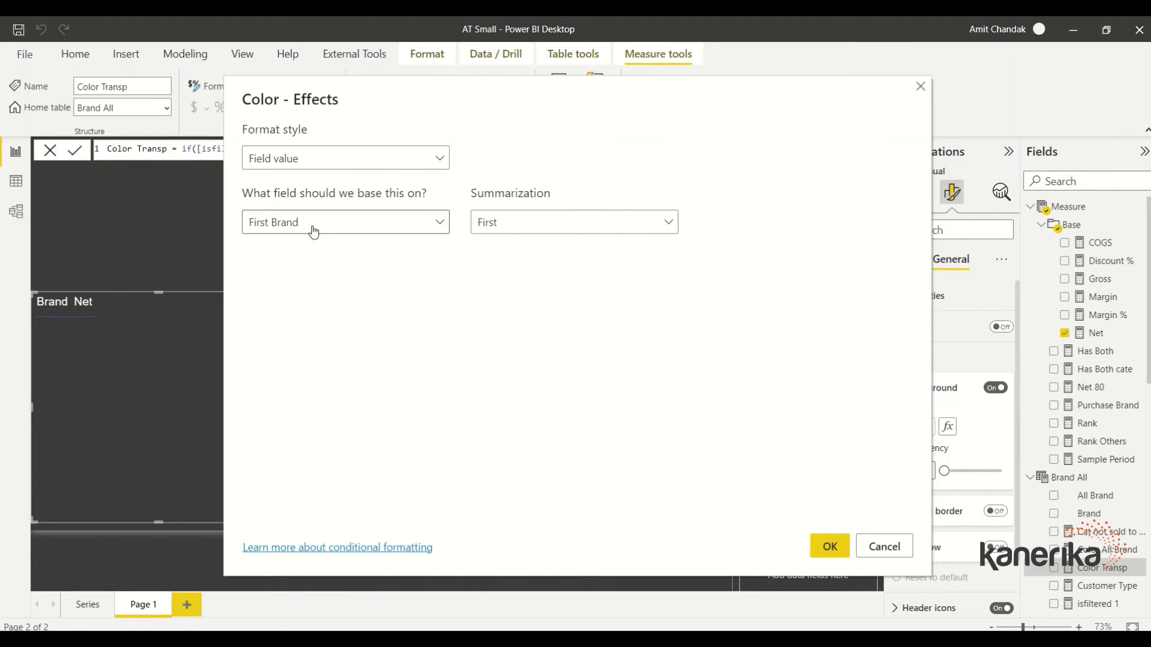
pyautogui.click(312, 231)
pyautogui.write('colo')
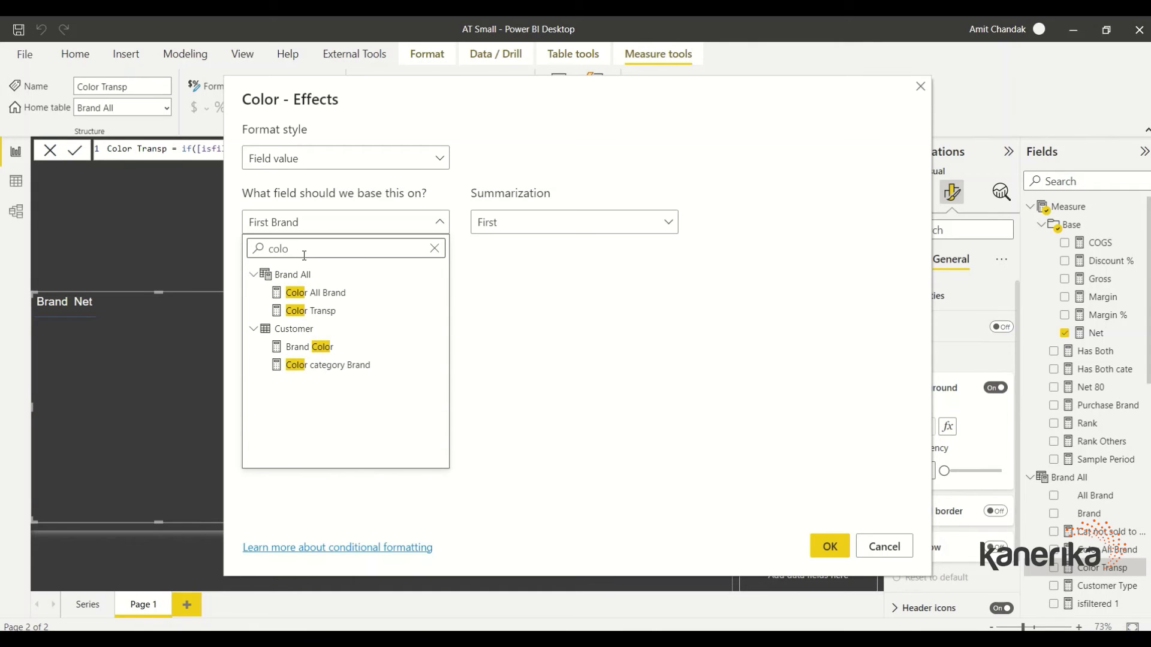
pyautogui.click(330, 311)
pyautogui.click(830, 546)
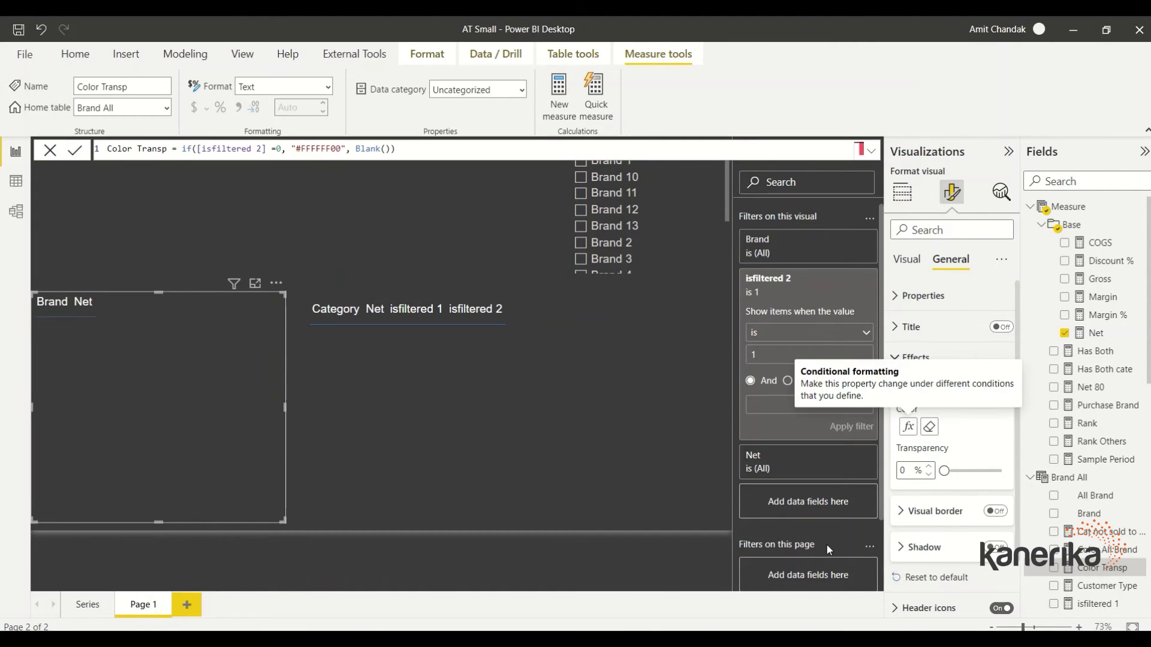
# Test how the tables respond to brand selections in the Brand slicer.
pyautogui.click(311, 256)
pyautogui.click(581, 161)
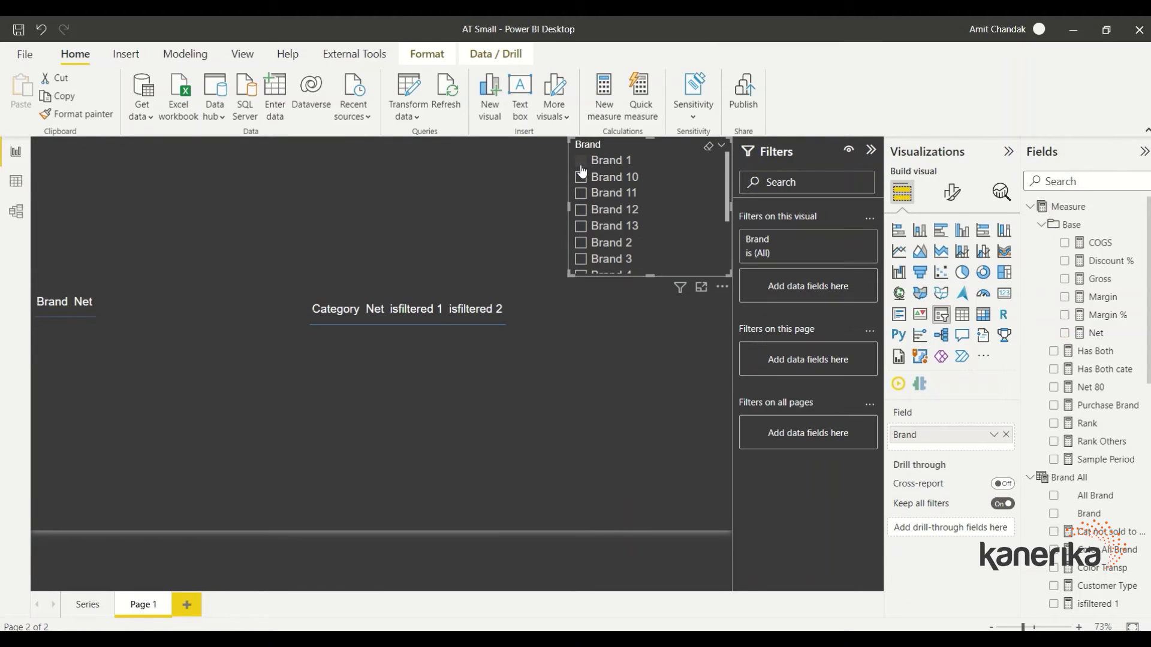
pyautogui.click(581, 175)
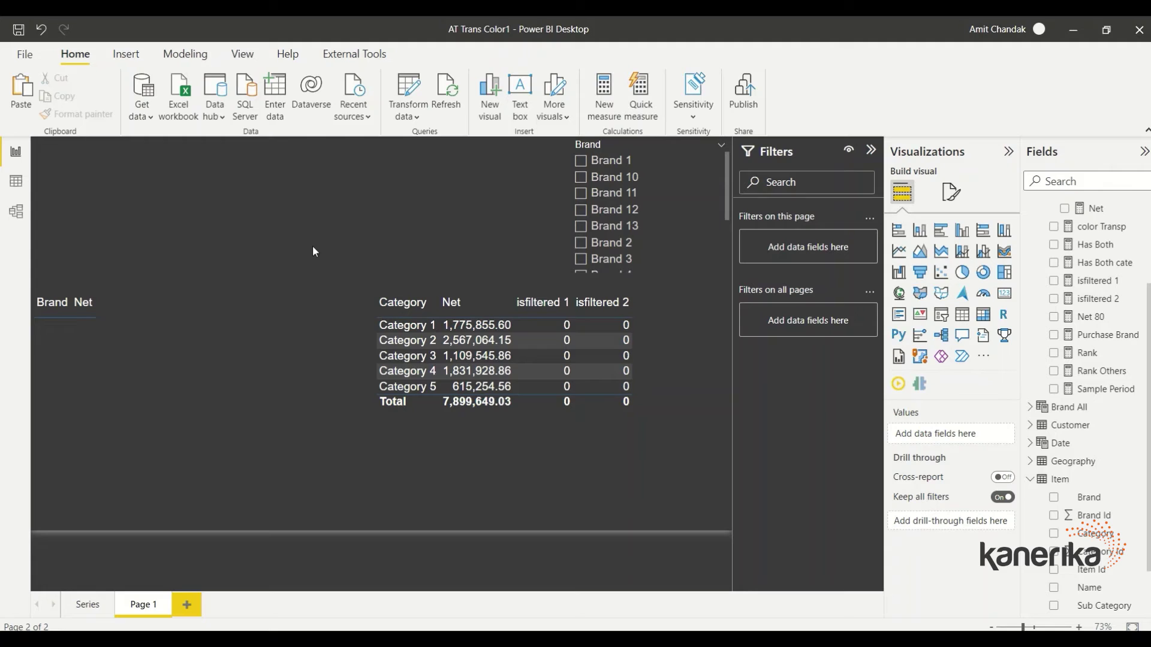
# Open the format settings of the Brand table in the AT Trans Color1 report.
pyautogui.click(251, 340)
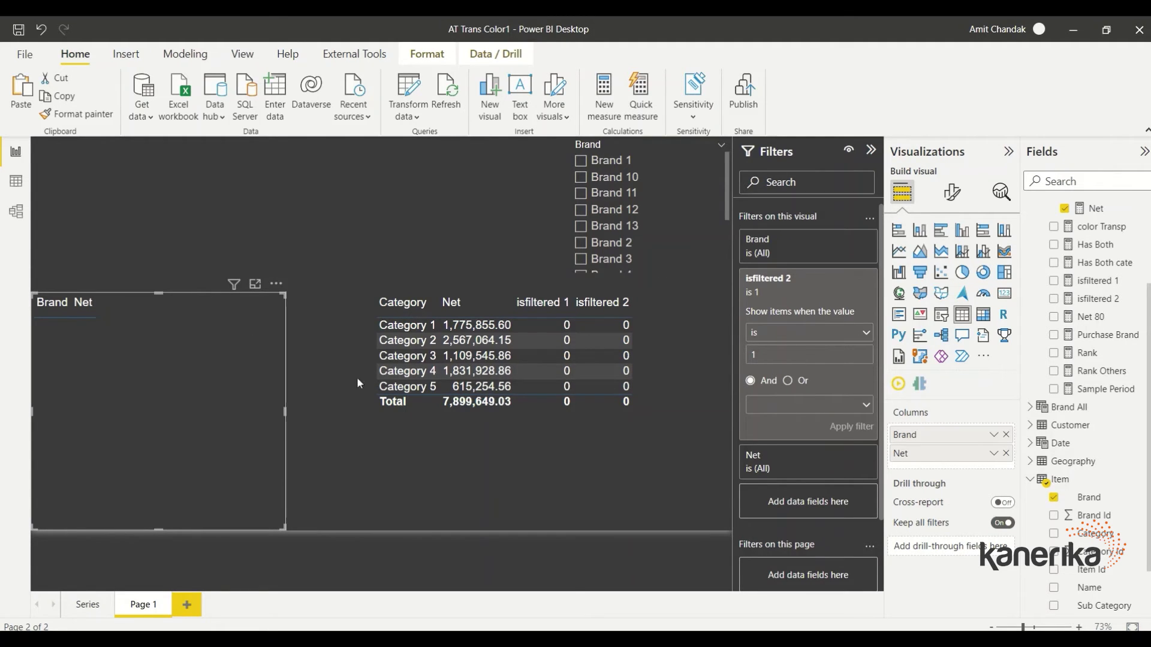
pyautogui.click(952, 192)
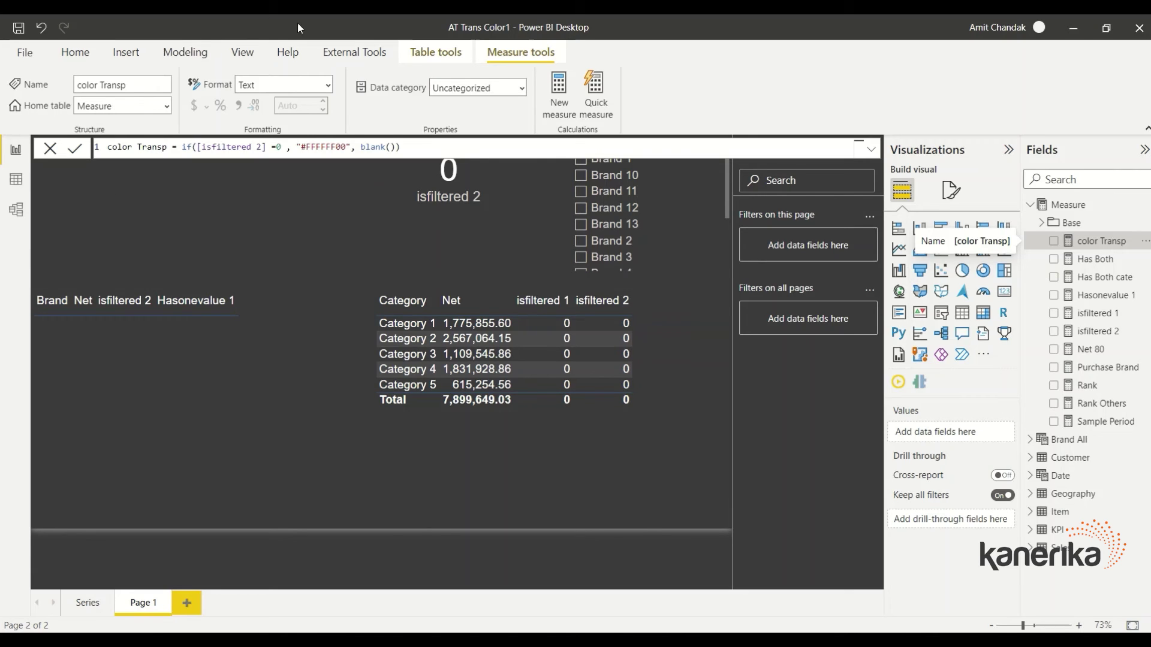
# Insert a rectangle shape on the page and turn off its fill.
pyautogui.click(126, 52)
pyautogui.click(556, 96)
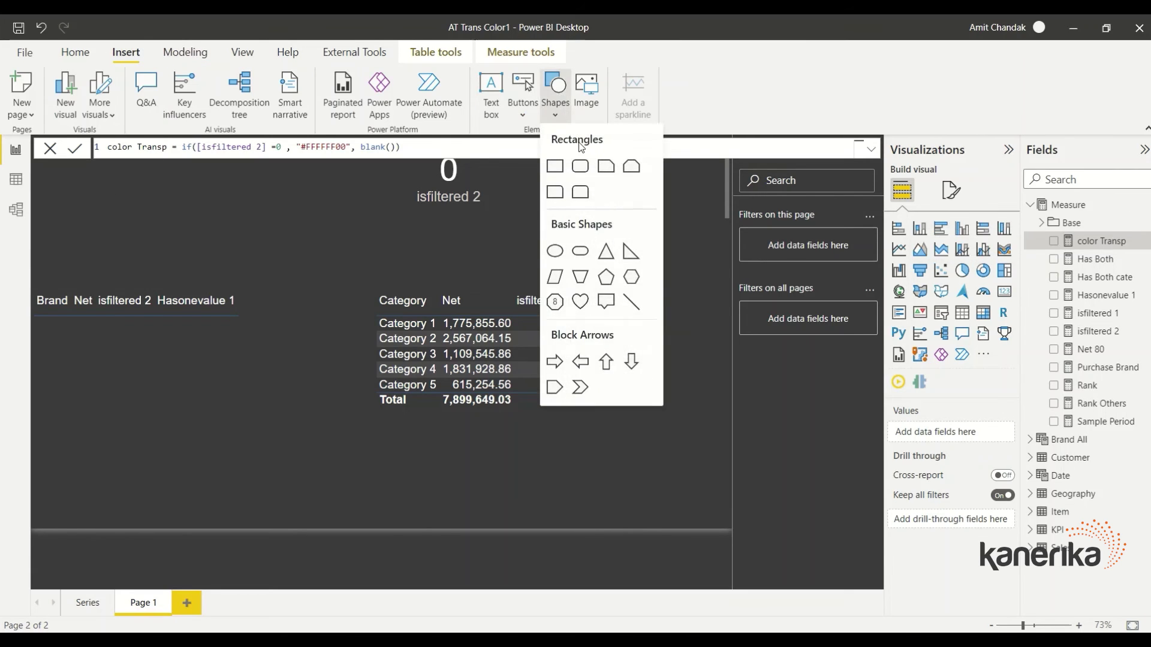
pyautogui.click(555, 166)
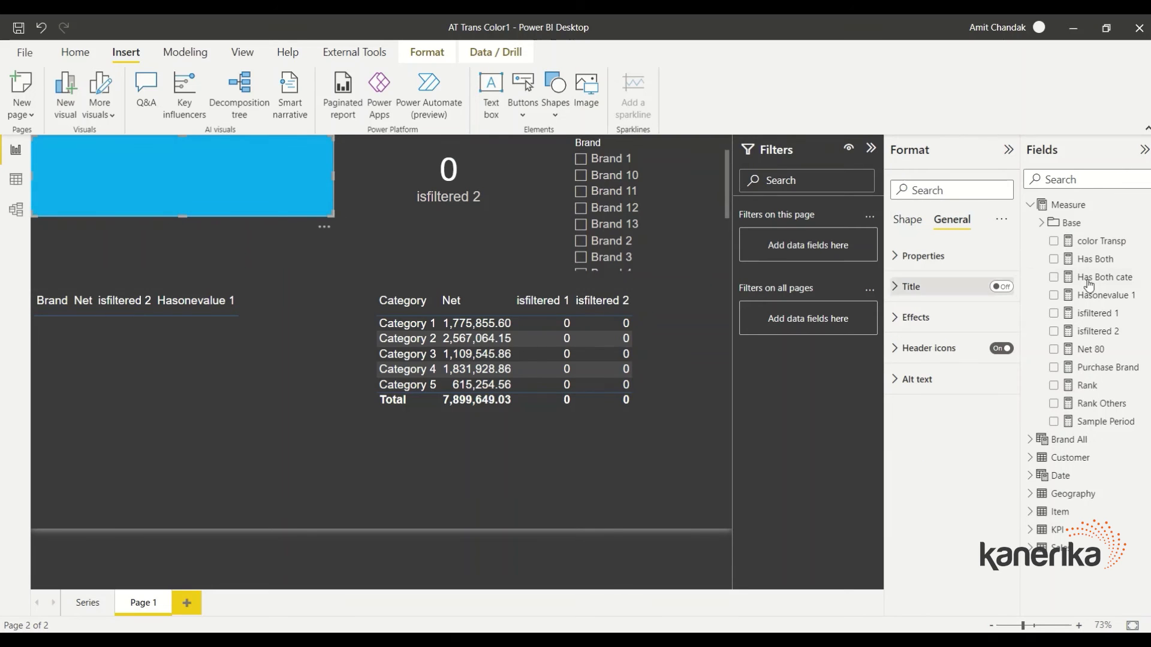
pyautogui.click(908, 221)
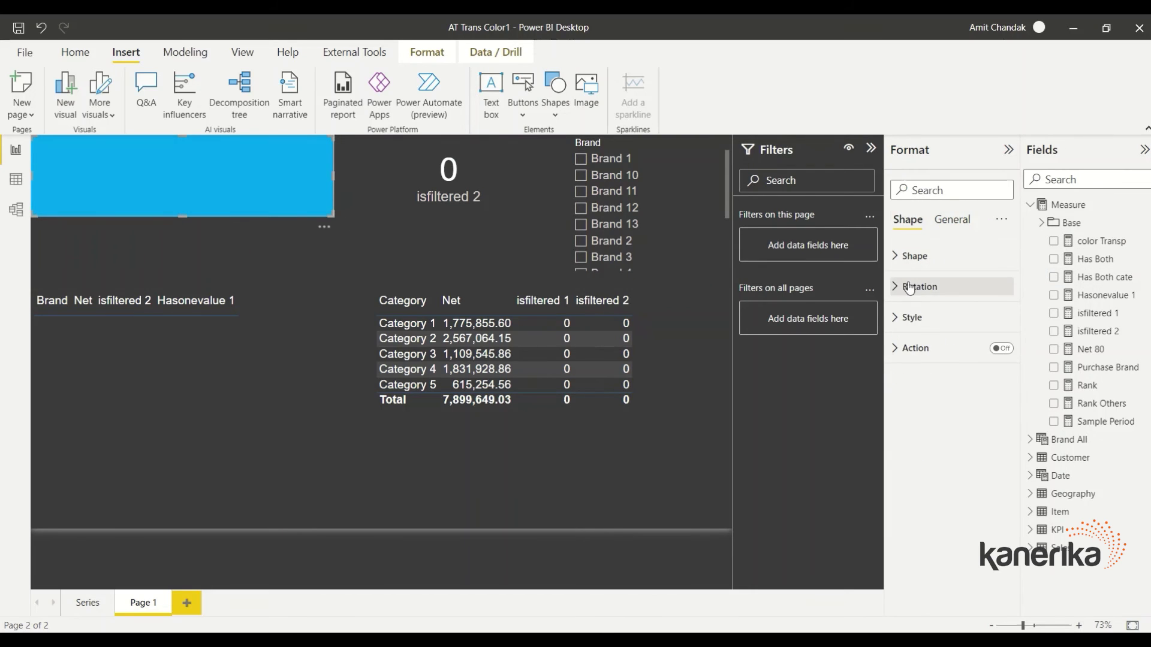
pyautogui.click(912, 317)
pyautogui.click(994, 349)
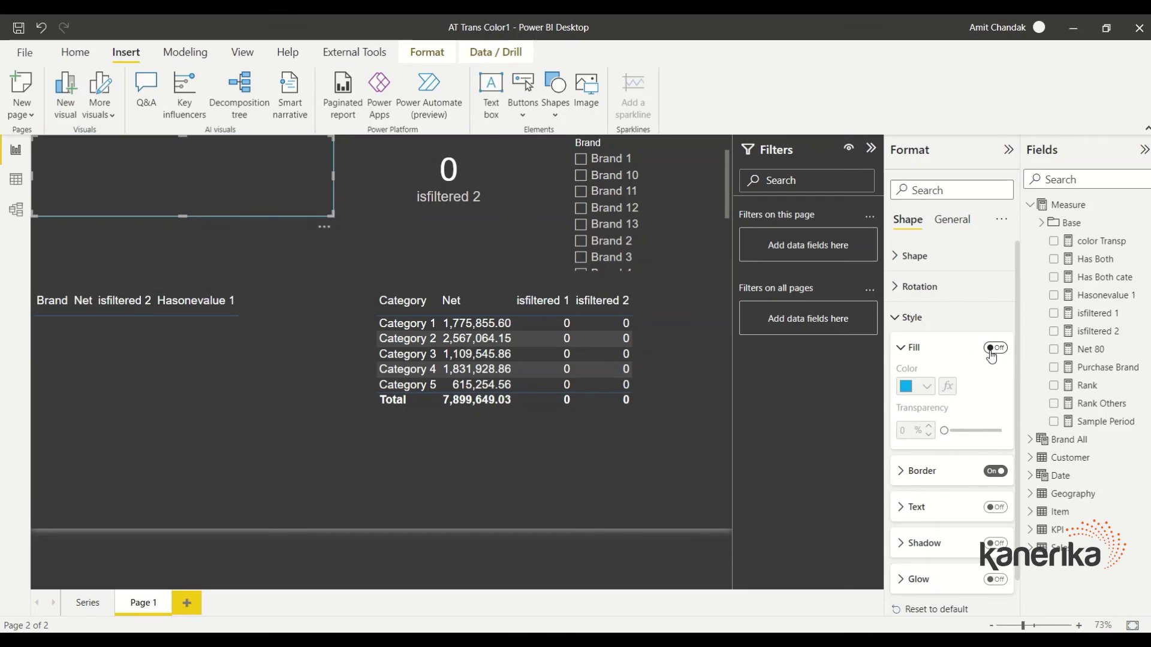
# Turn on the rectangle's text and set it to "Select a Value".
pyautogui.click(906, 506)
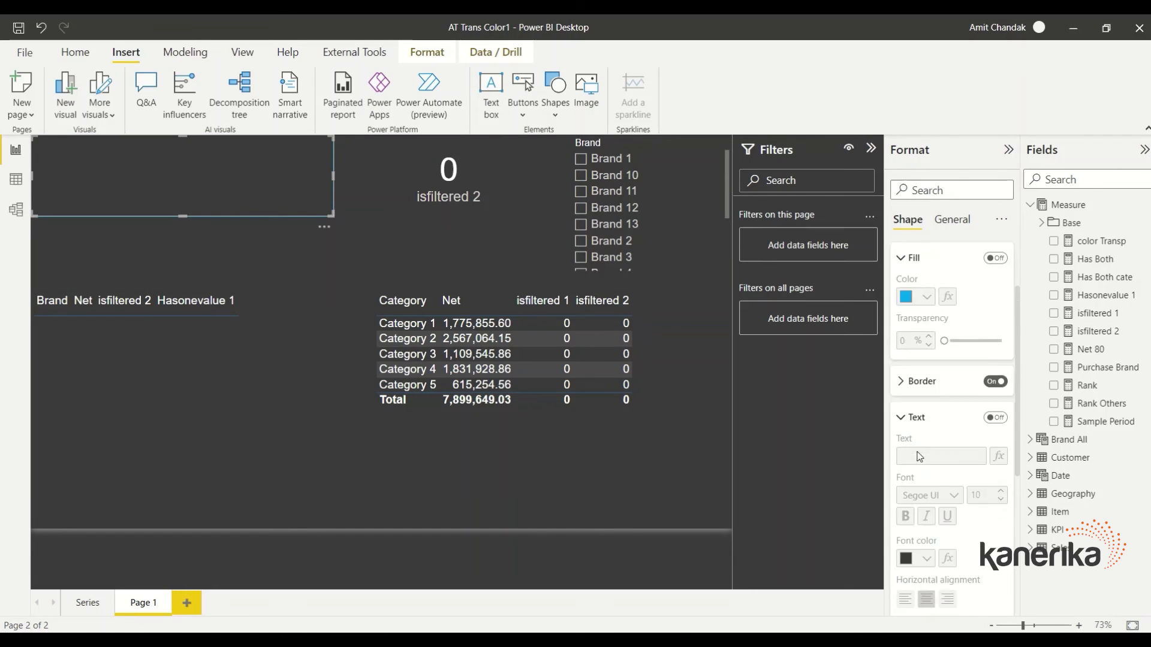
pyautogui.scroll(-2, 919, 457)
pyautogui.click(996, 345)
pyautogui.click(932, 378)
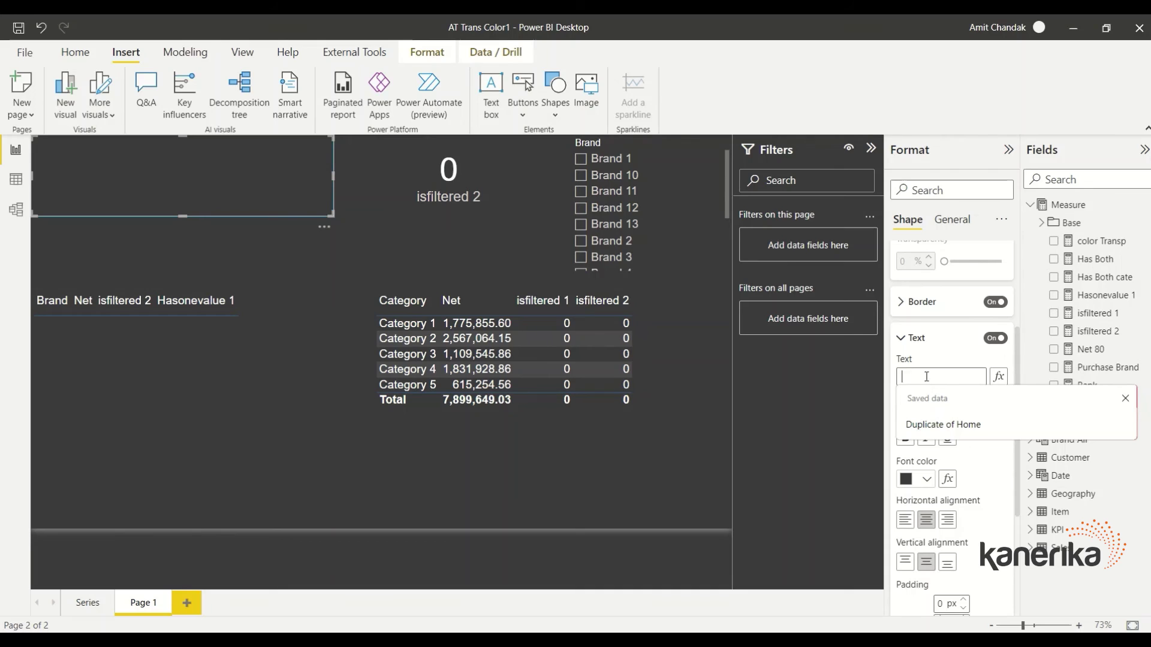
pyautogui.write('Select a')
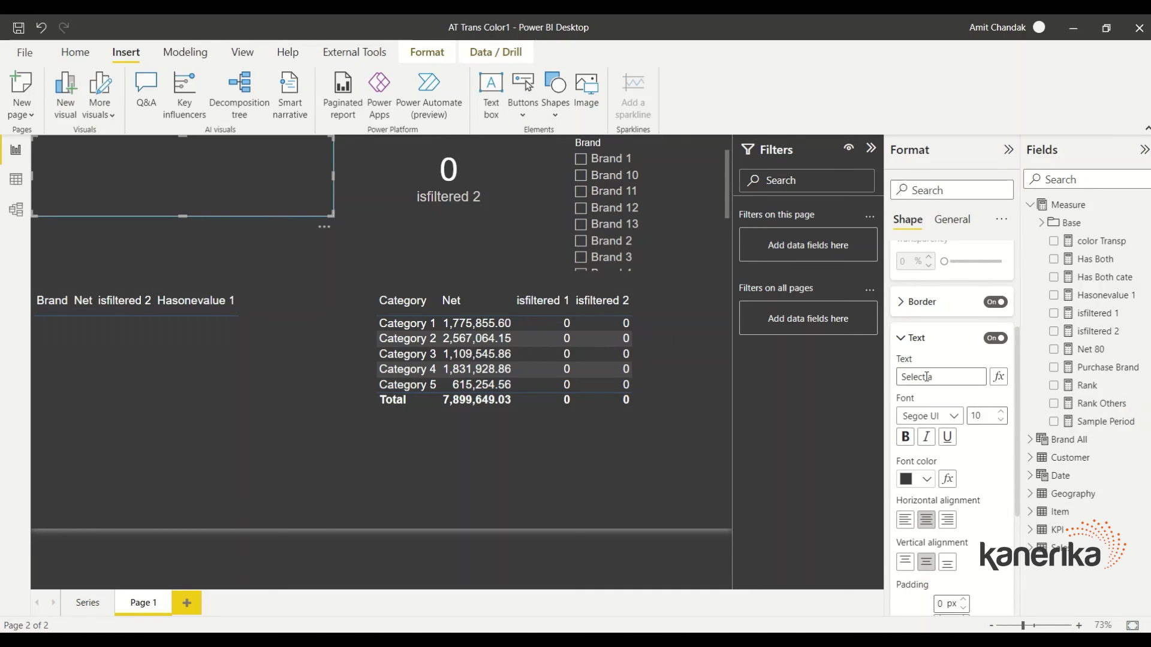
pyautogui.write(' Value')
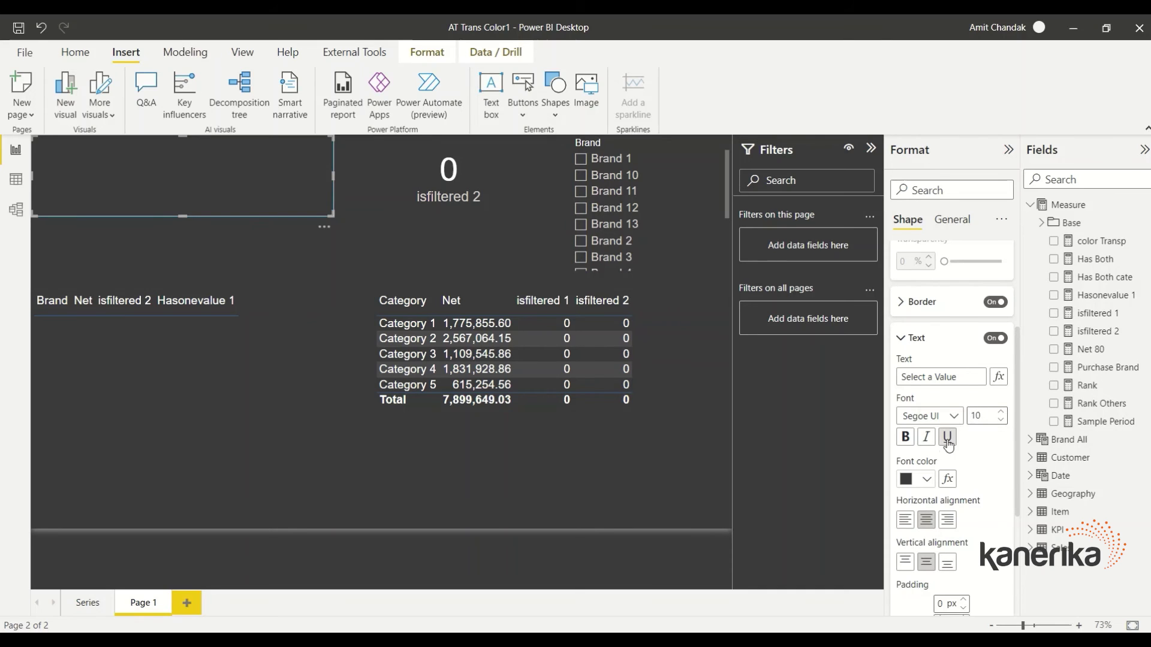
# Make the rectangle's text white at size 20, and shrink the shape around it just above the Brand table.
pyautogui.click(928, 477)
pyautogui.click(915, 413)
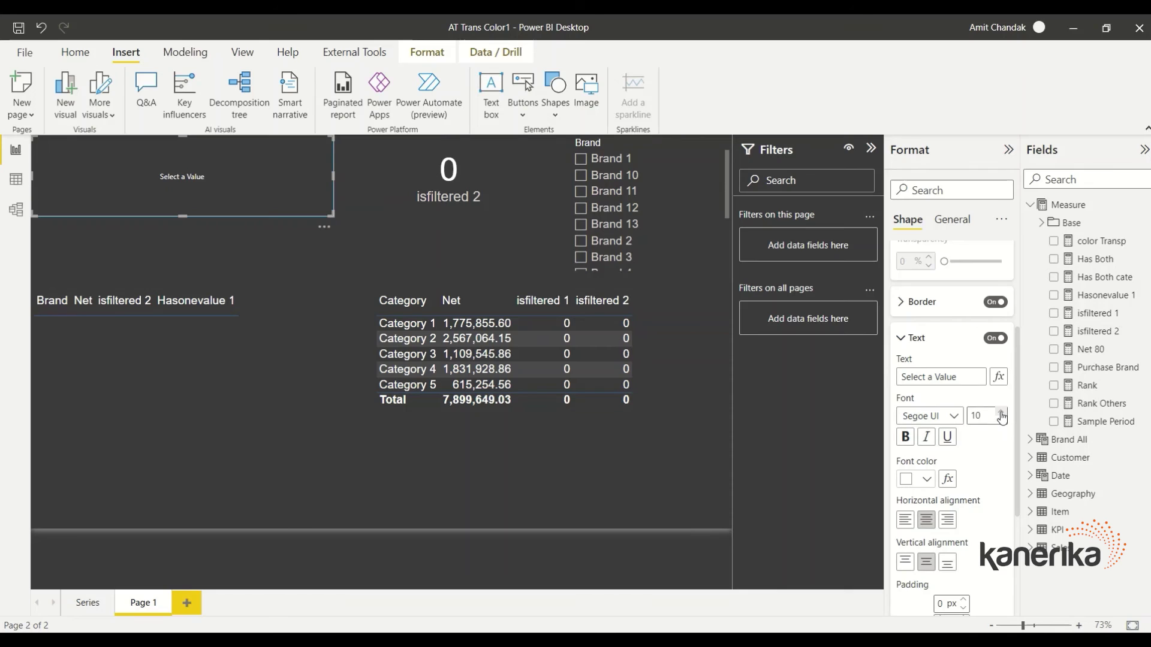
pyautogui.scroll(10, 1001, 417)
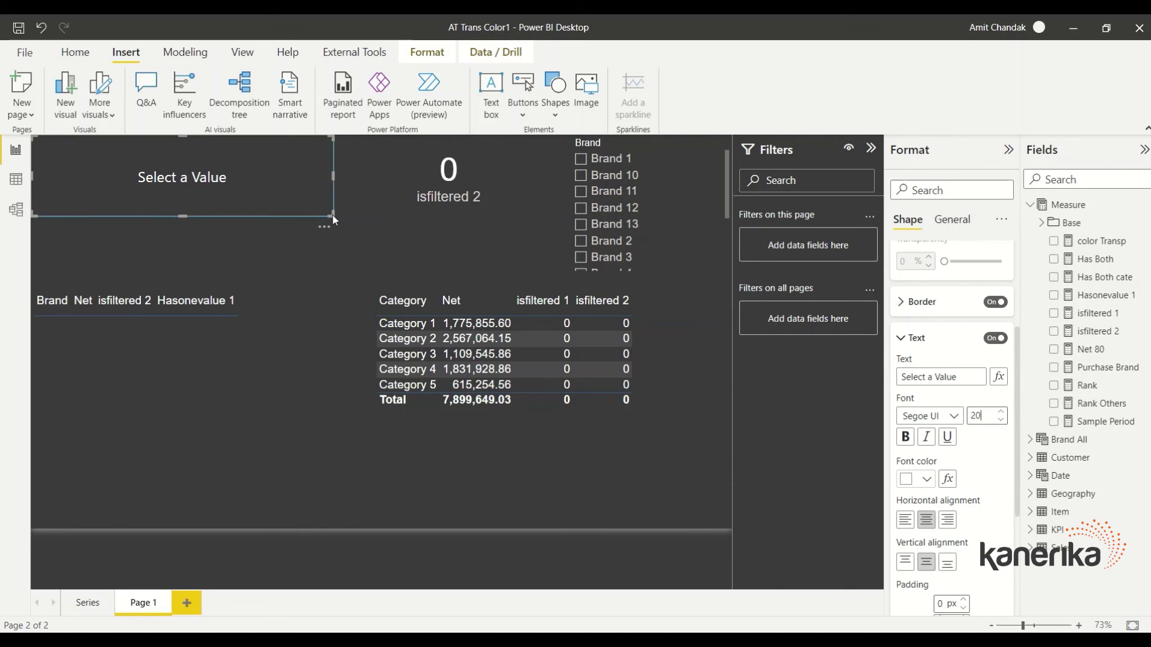
pyautogui.moveTo(260, 205); pyautogui.dragTo(149, 244)
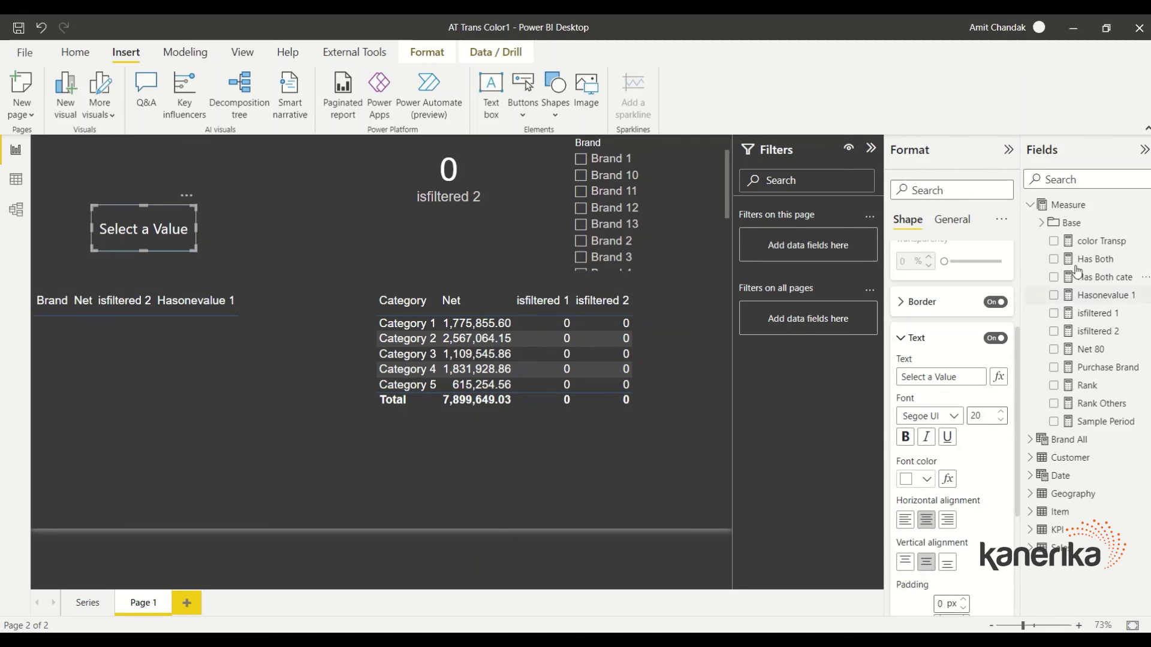
# Edit the color Transp measure to return "#FFFFFF" when isfiltered 2 equals 0 and "#FFFFFF00" otherwise.
pyautogui.click(1083, 246)
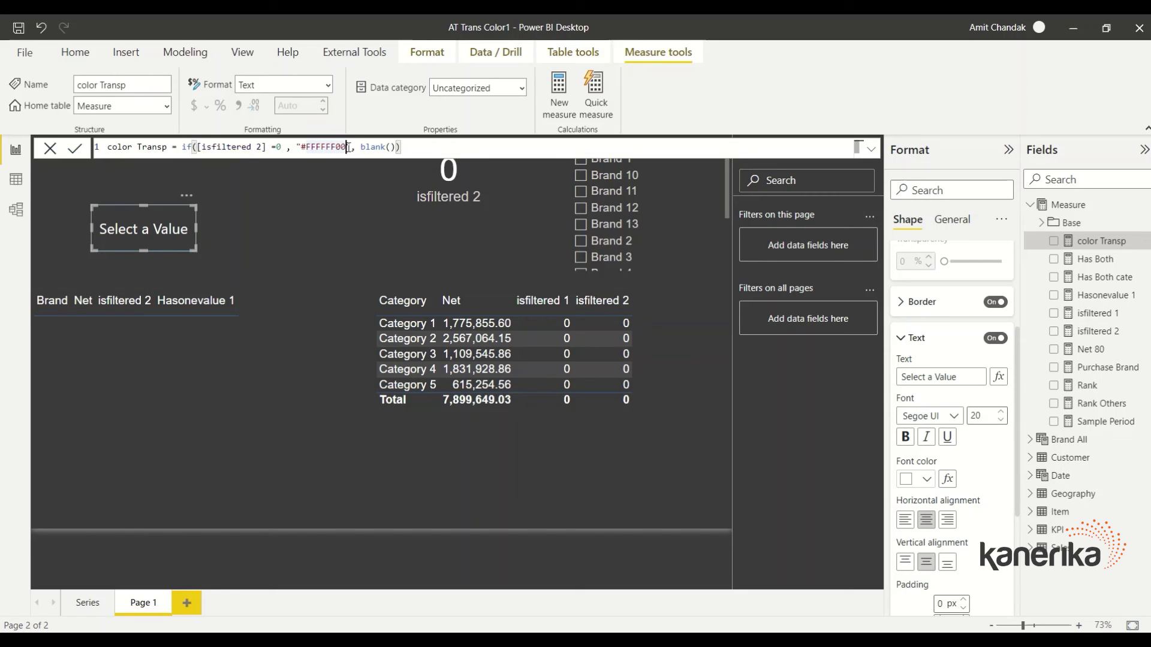
pyautogui.moveTo(351, 147); pyautogui.dragTo(300, 146)
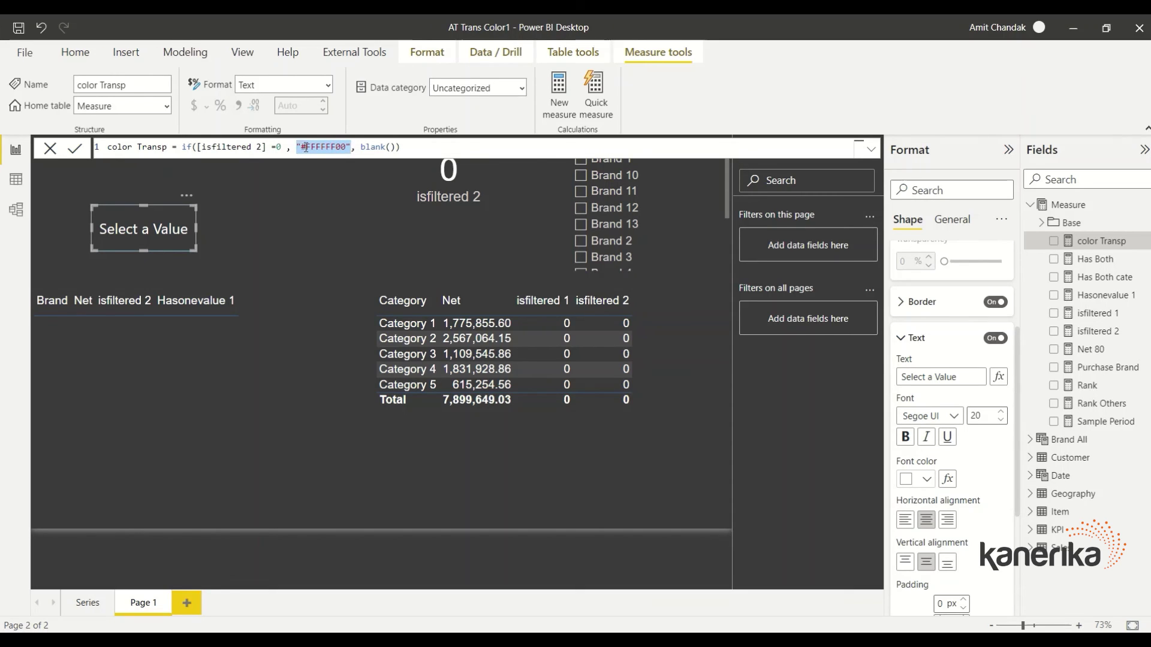
pyautogui.moveTo(397, 148); pyautogui.dragTo(360, 147)
pyautogui.write('"#FFFFFF00"')
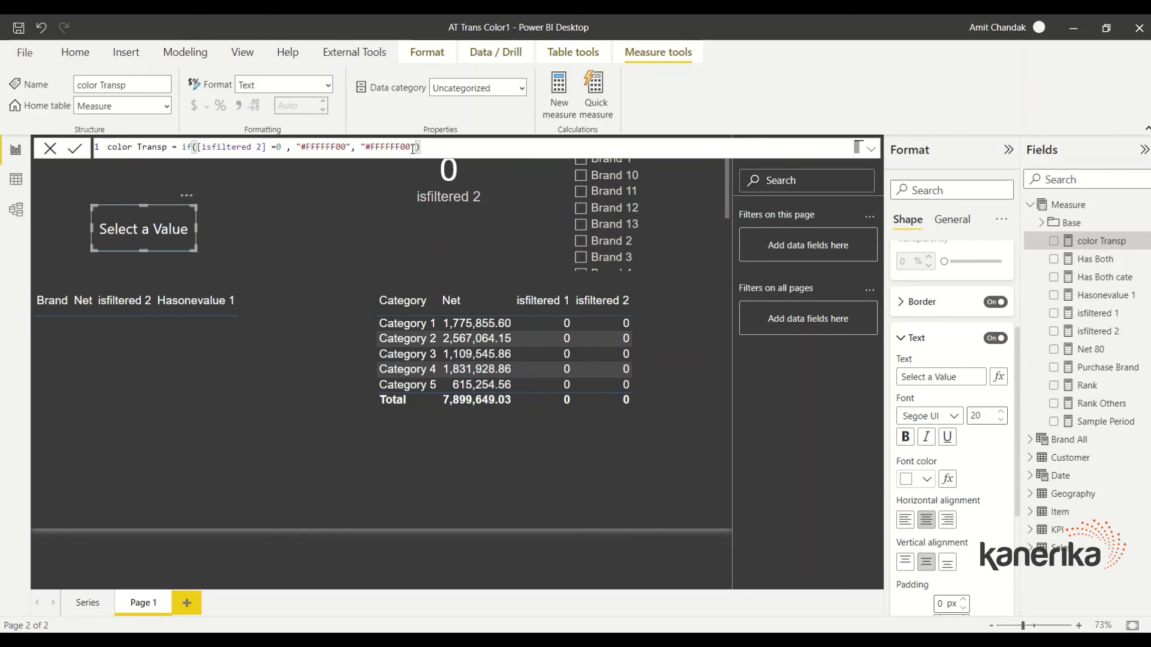
pyautogui.click(346, 145)
pyautogui.press('BackSpace')
pyautogui.press('BackSpace')
pyautogui.press('Return')
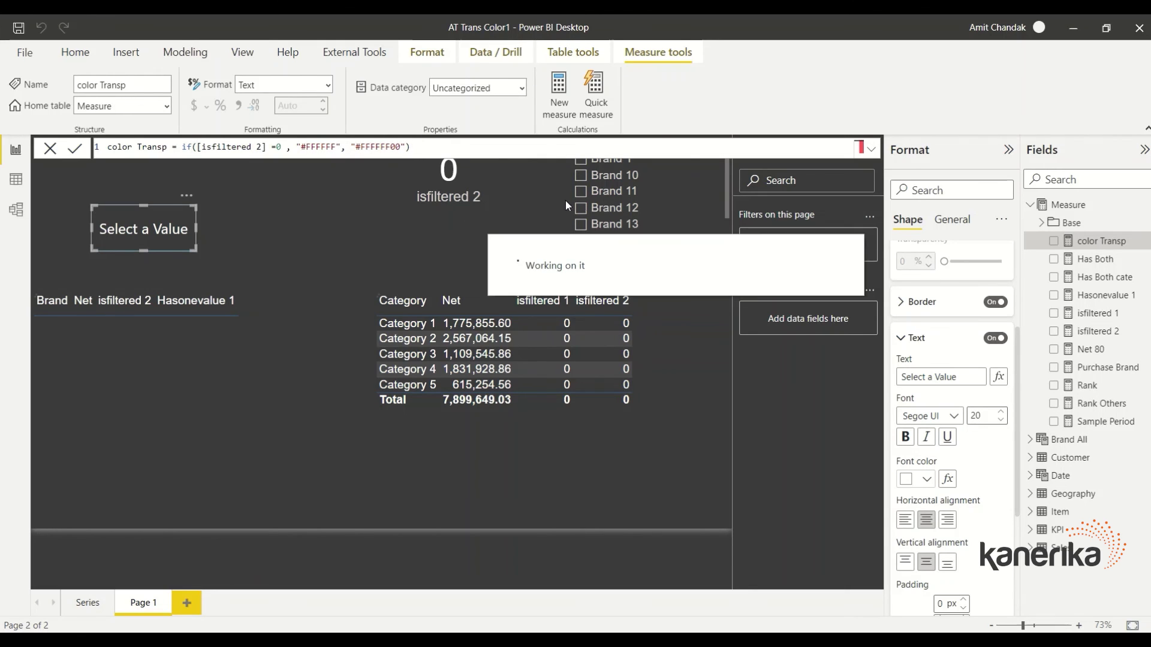
# Filter the page by Brand 12, Brand 11 and Brand 10 in turn to check the Brand table and prompt.
pyautogui.click(582, 207)
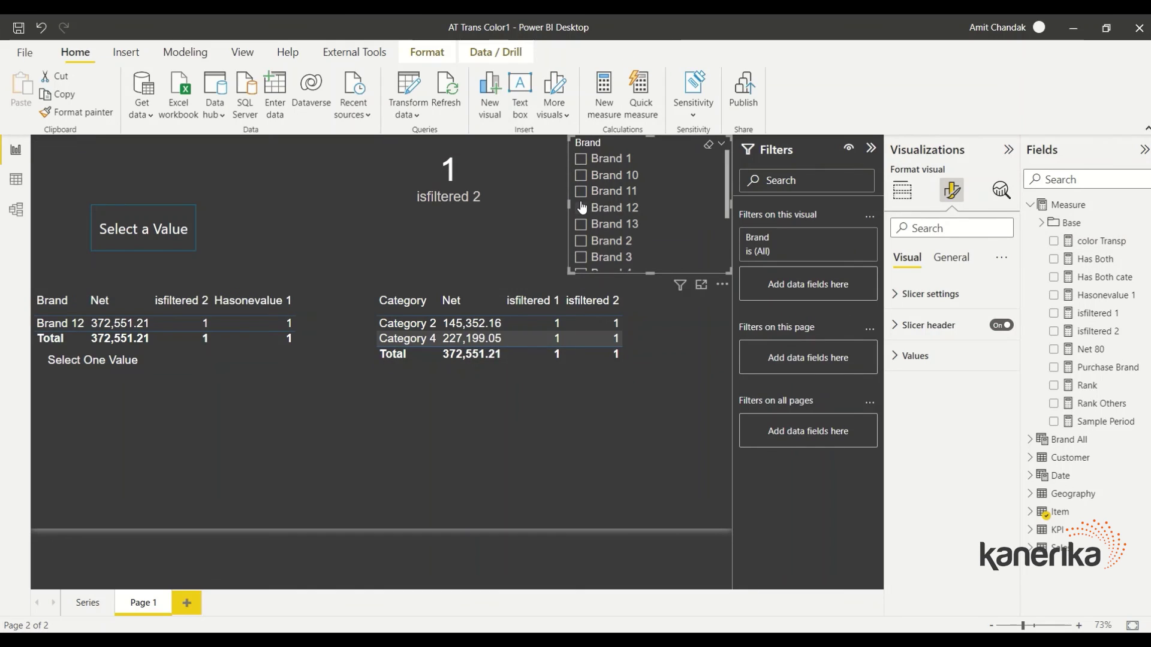
pyautogui.click(580, 219)
pyautogui.click(581, 191)
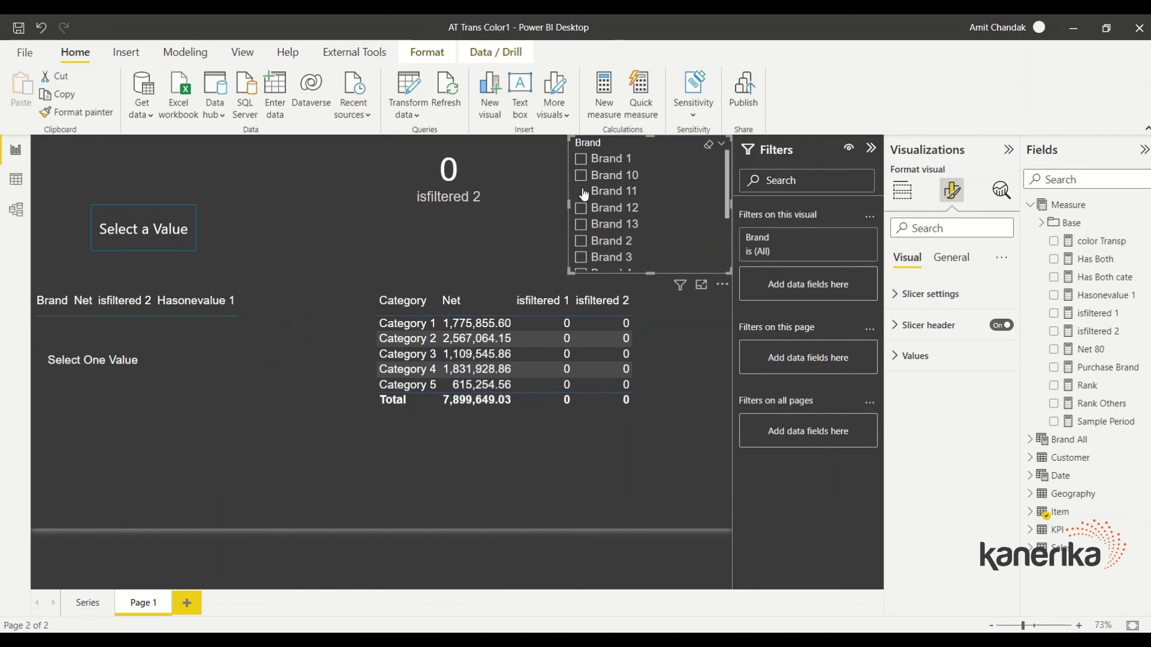
pyautogui.click(580, 175)
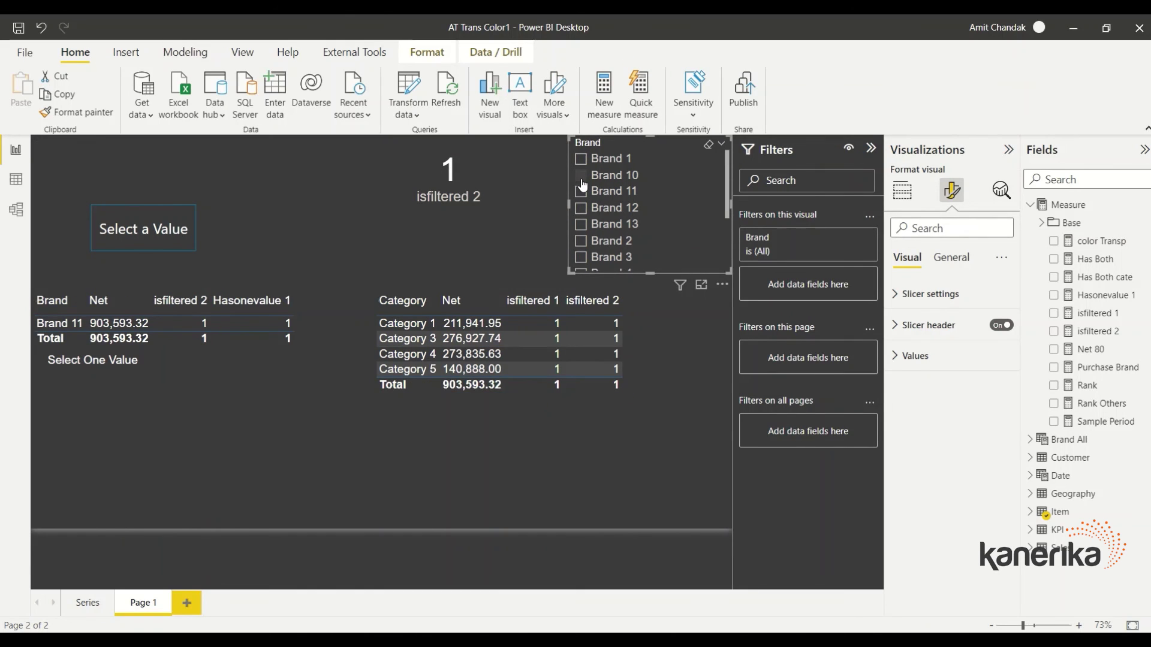
# Change the rectangle's text to "Select One Value" and set its font color conditionally by field value from the color Transp measure.
pyautogui.click(182, 243)
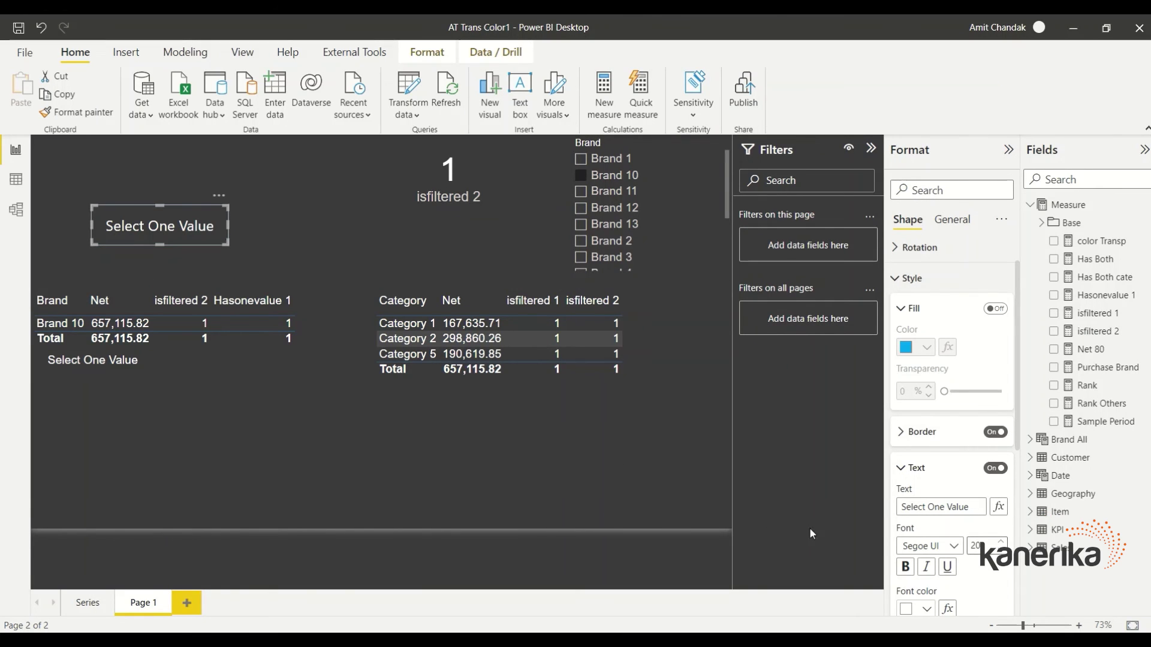
pyautogui.scroll(-5, 976, 504)
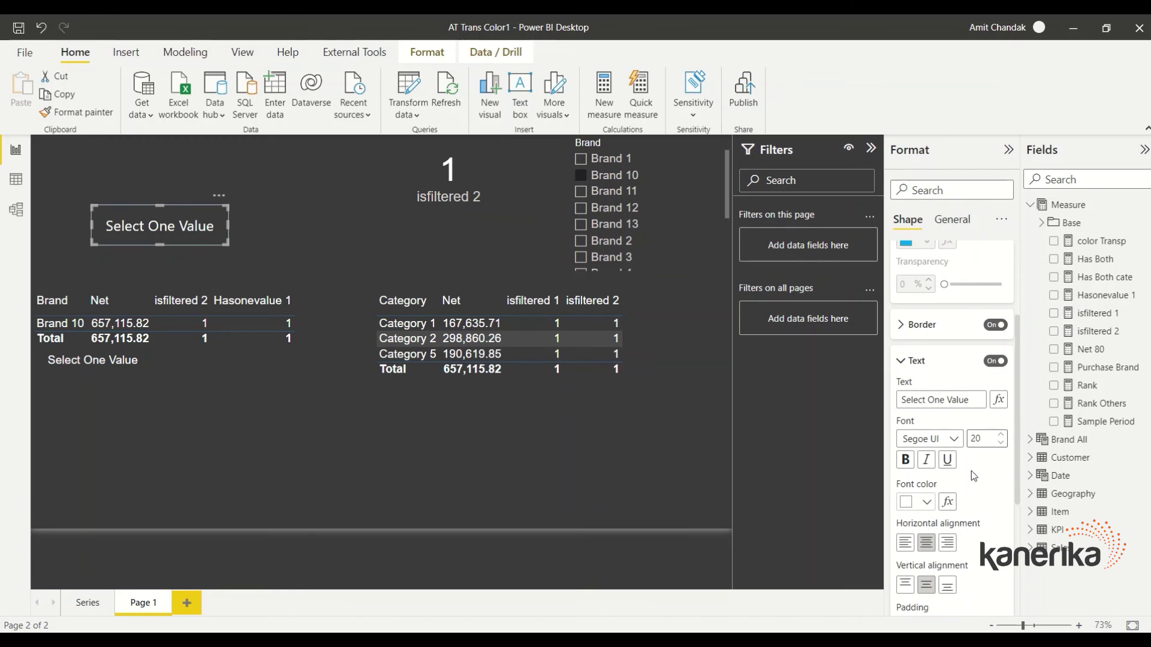
pyautogui.click(950, 442)
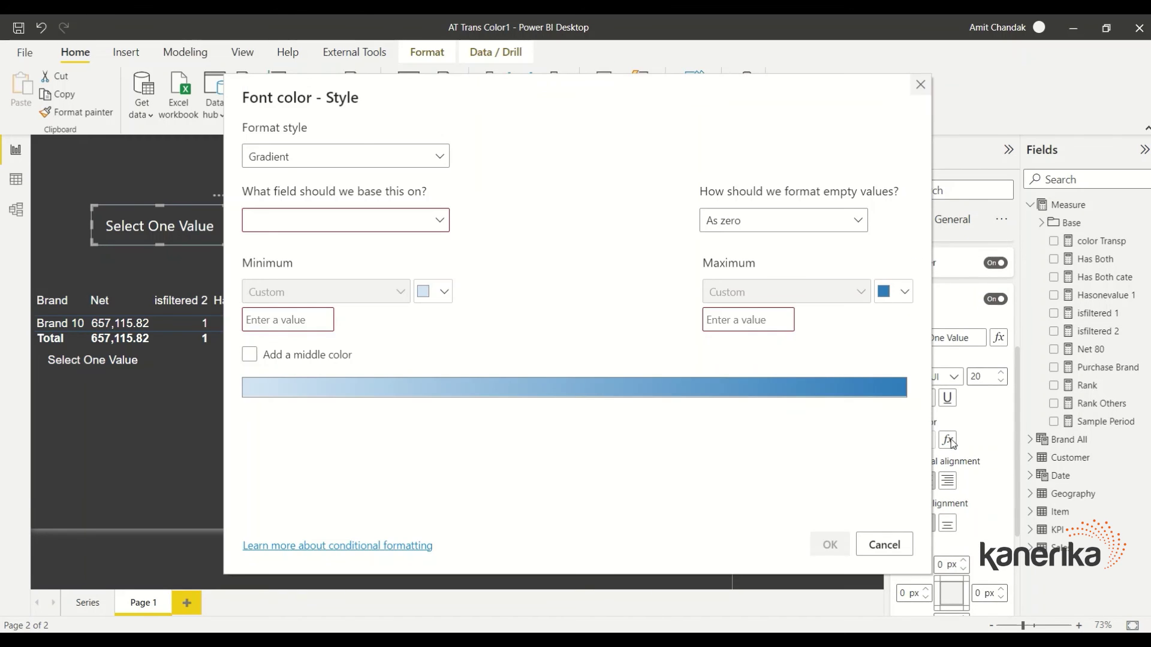
pyautogui.click(439, 235)
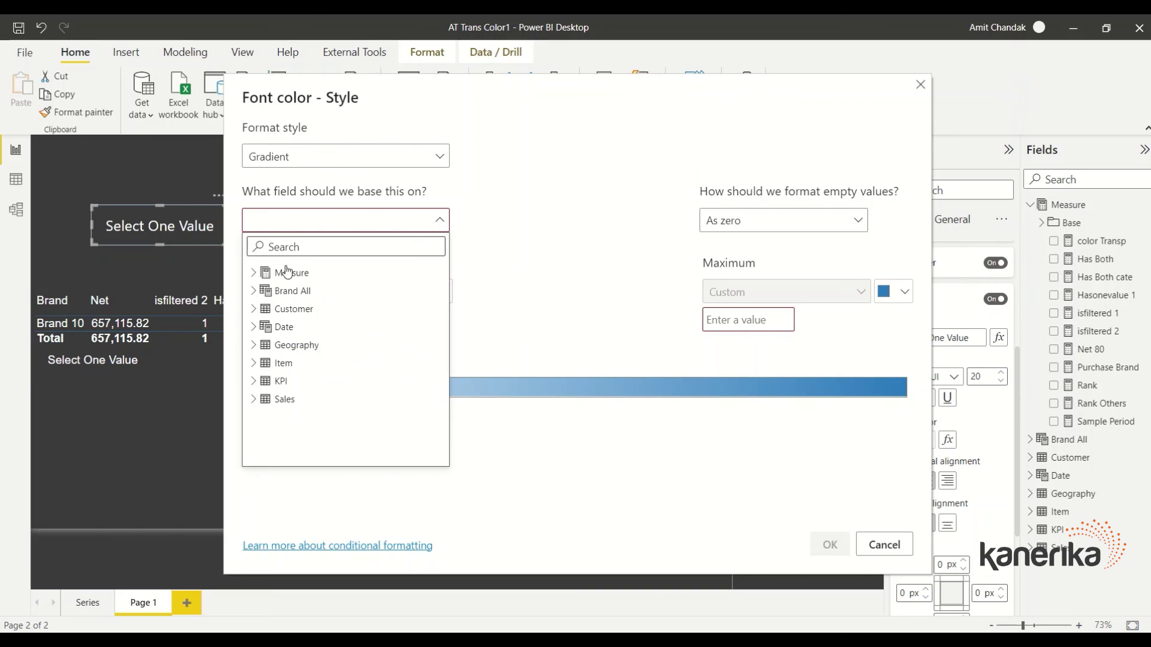
pyautogui.click(254, 275)
pyautogui.click(287, 318)
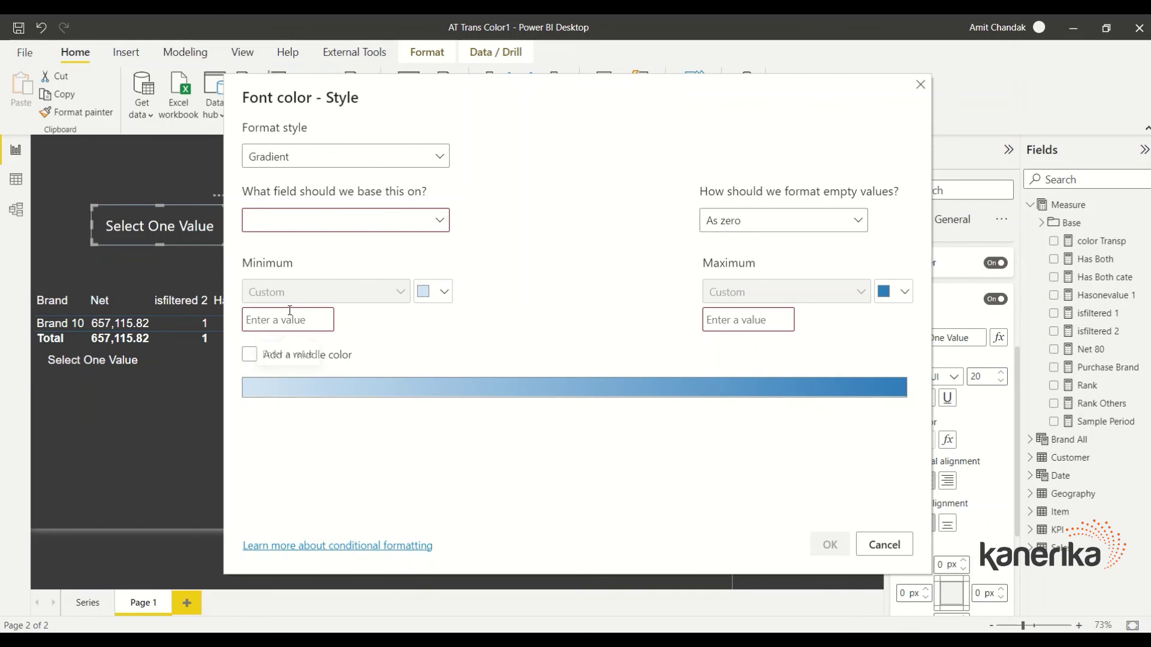
pyautogui.click(329, 157)
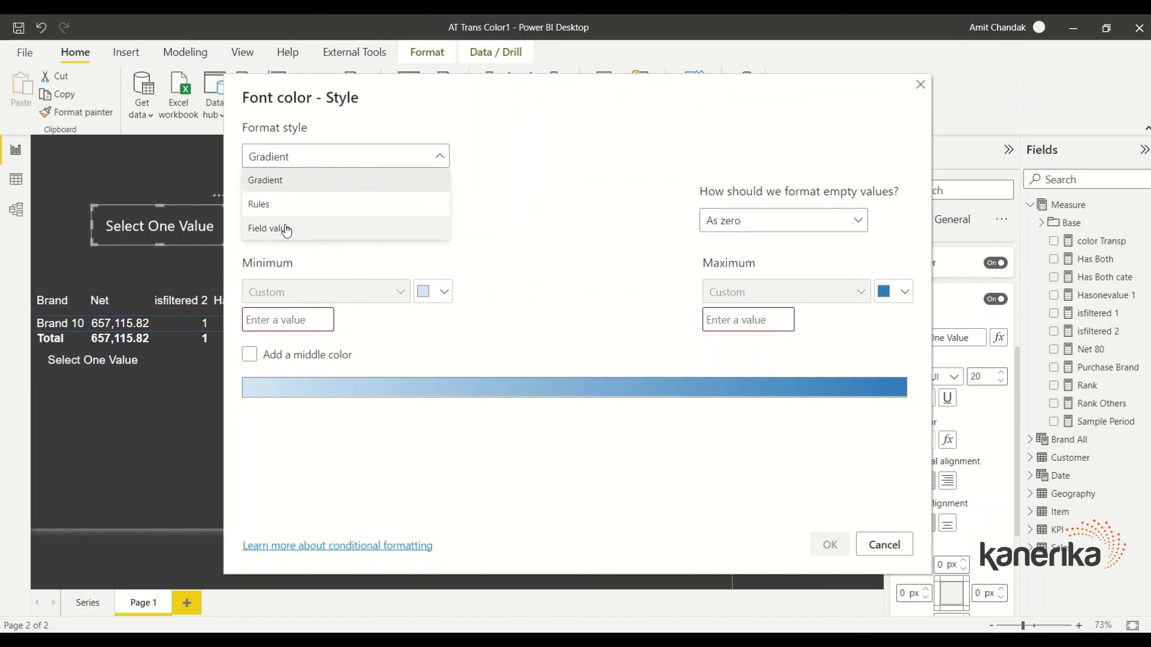
pyautogui.click(283, 227)
pyautogui.click(298, 222)
pyautogui.click(298, 310)
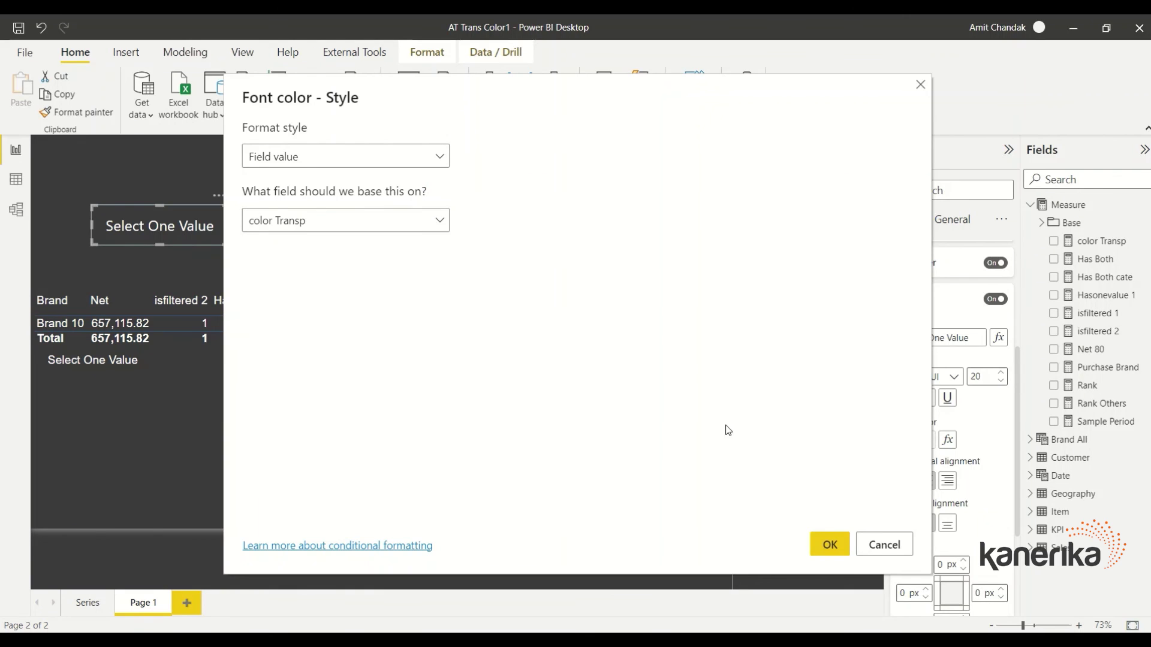
pyautogui.click(823, 536)
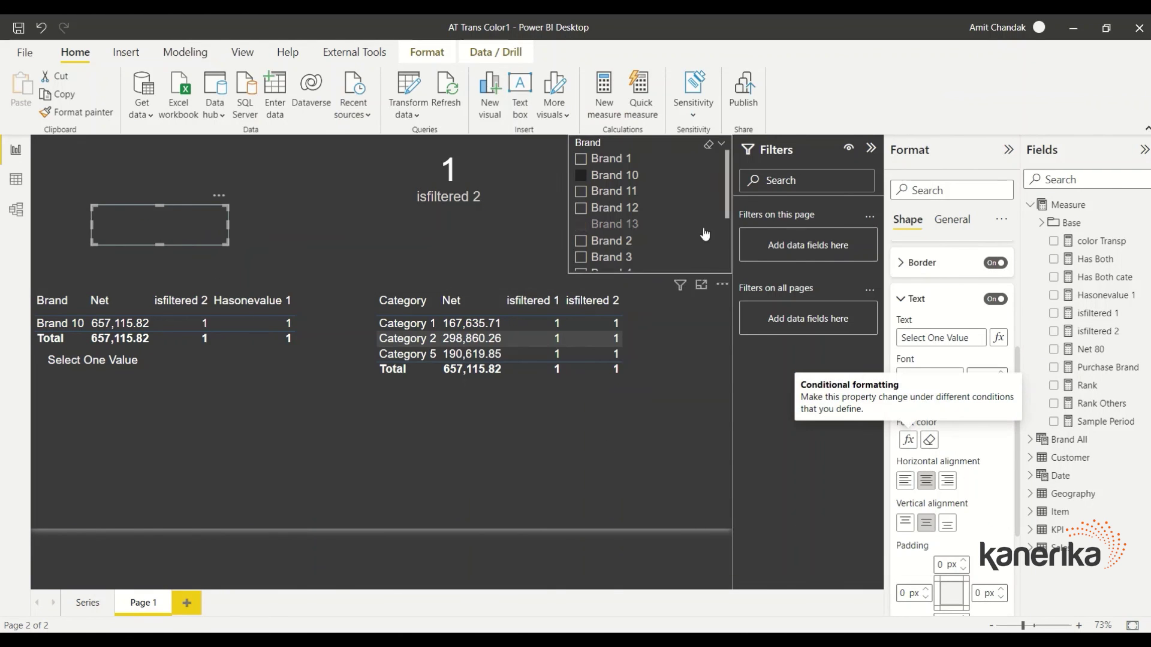
# Review the two color codes in the color Transp measure and clear Brand 10 in the Brand slicer to check the prompt.
pyautogui.click(1100, 241)
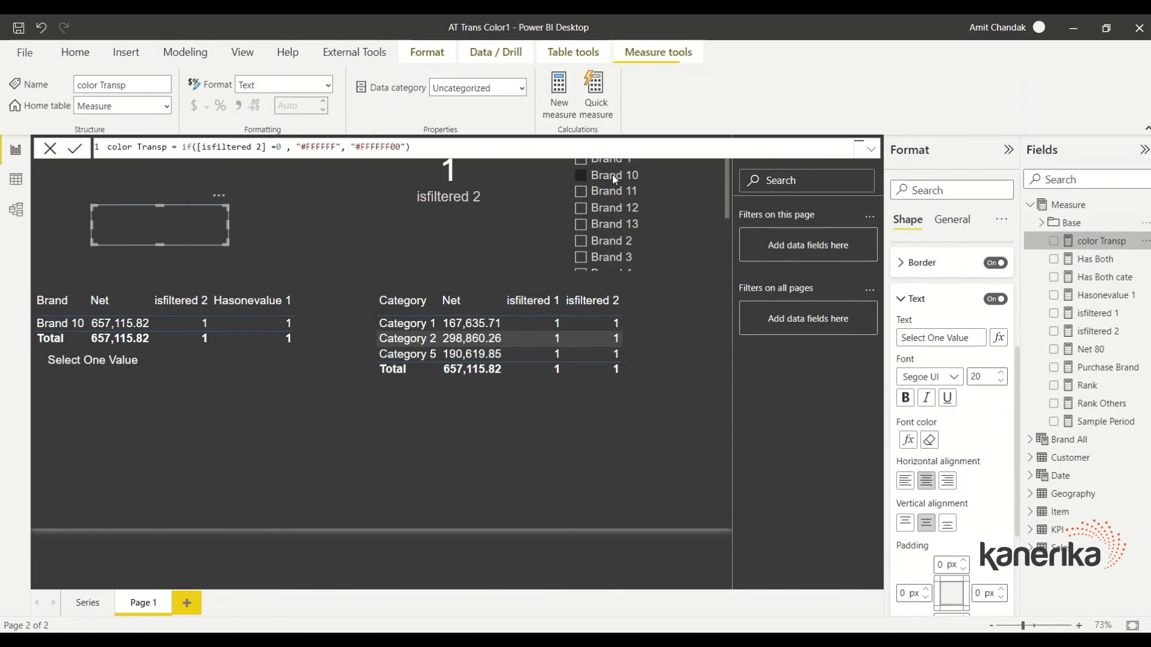
pyautogui.doubleClick(329, 146)
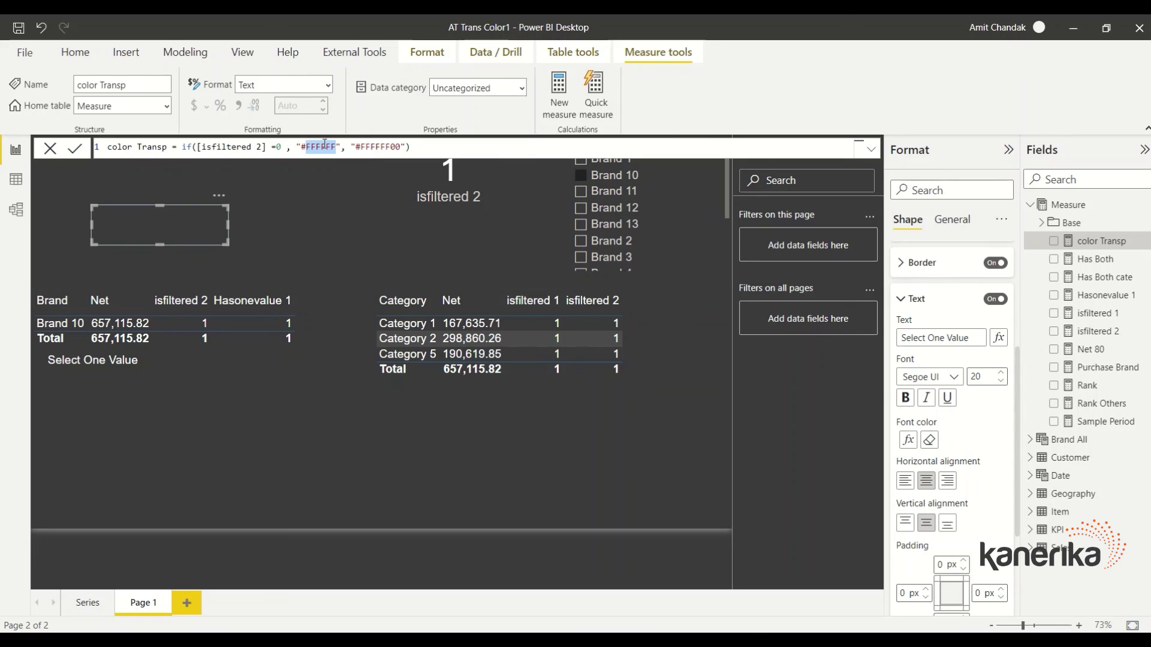
pyautogui.doubleClick(380, 146)
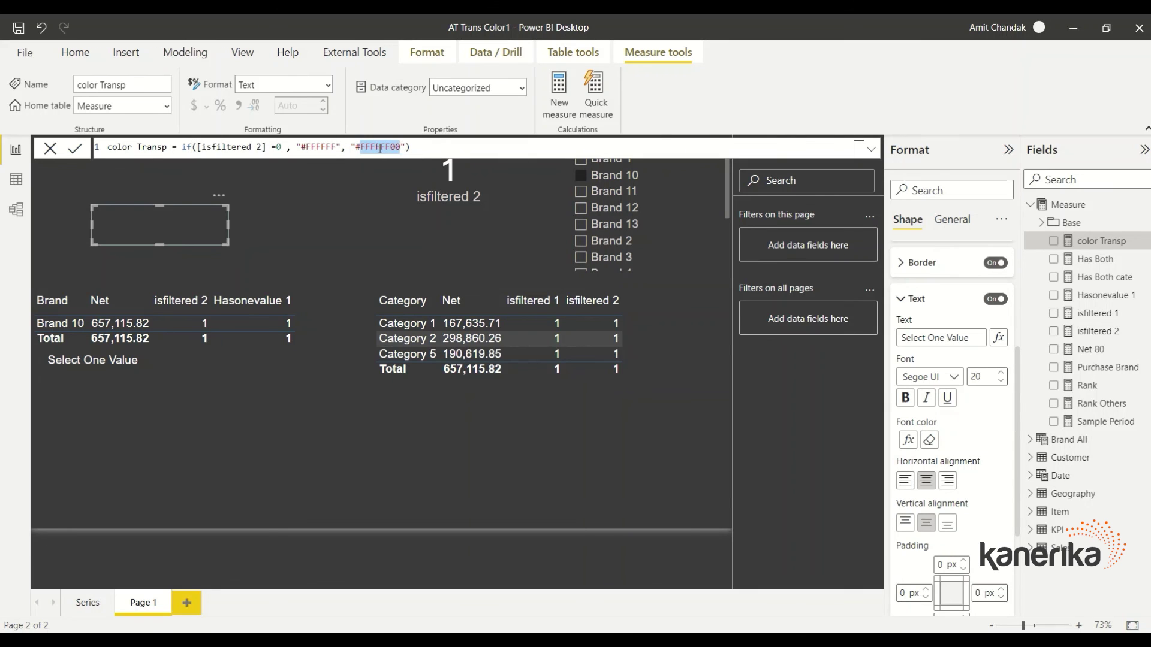
pyautogui.click(581, 175)
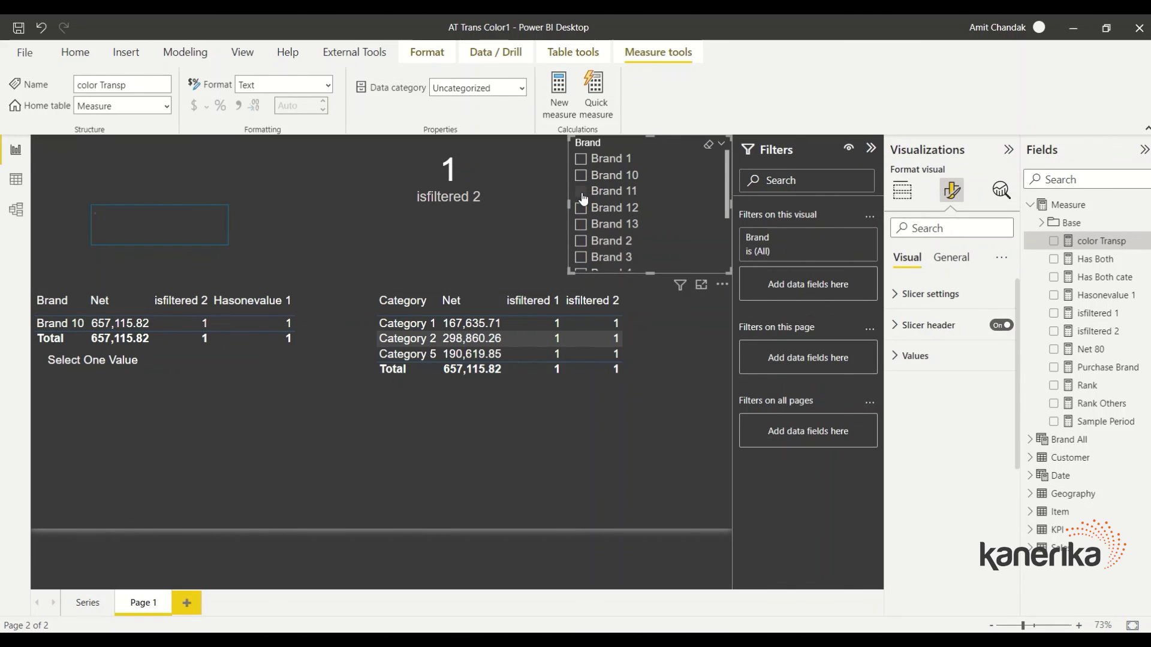
# Try the shadow and visual border effects on the "Select One Value" rectangle, turning each off again.
pyautogui.click(219, 241)
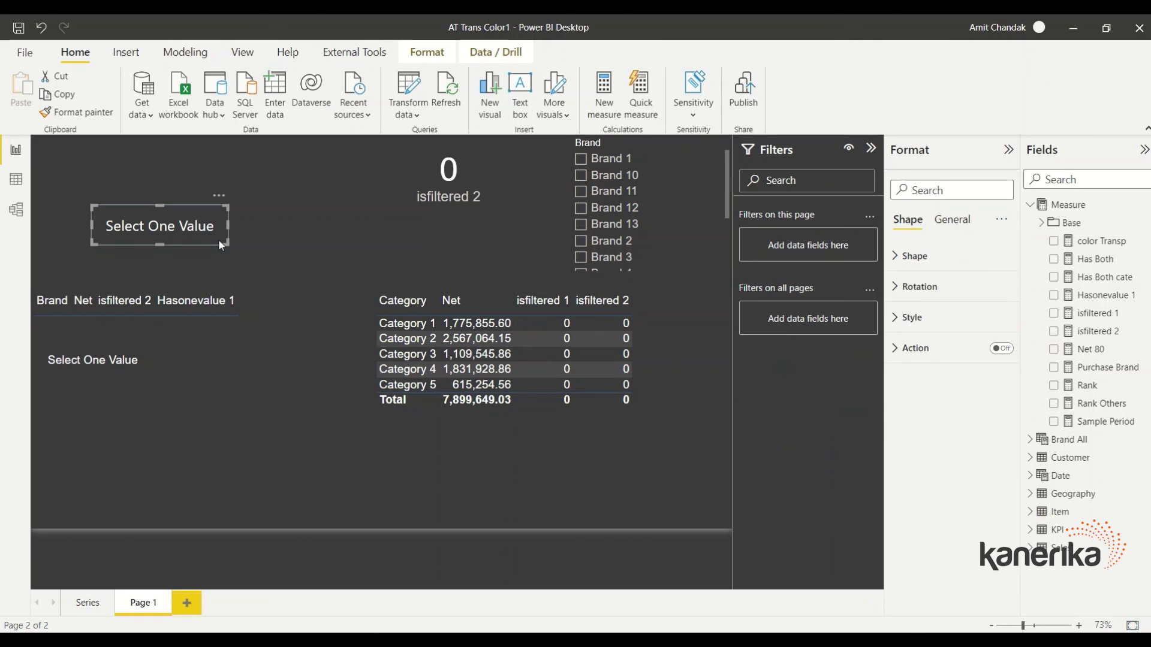
pyautogui.click(952, 221)
pyautogui.click(931, 353)
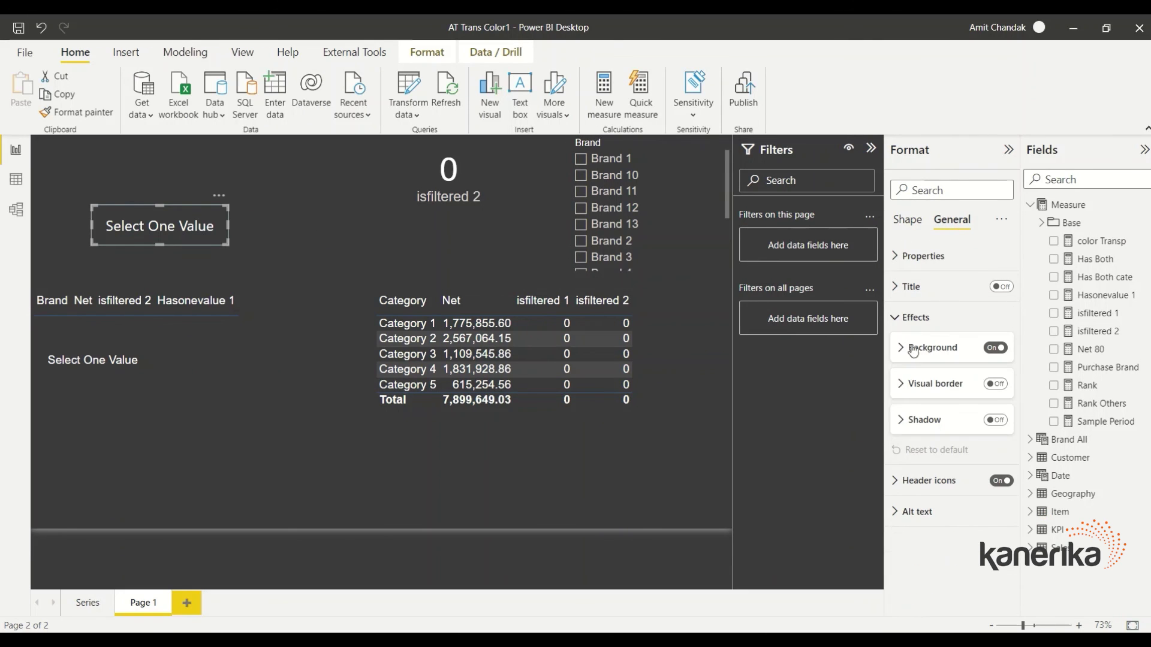
pyautogui.click(995, 421)
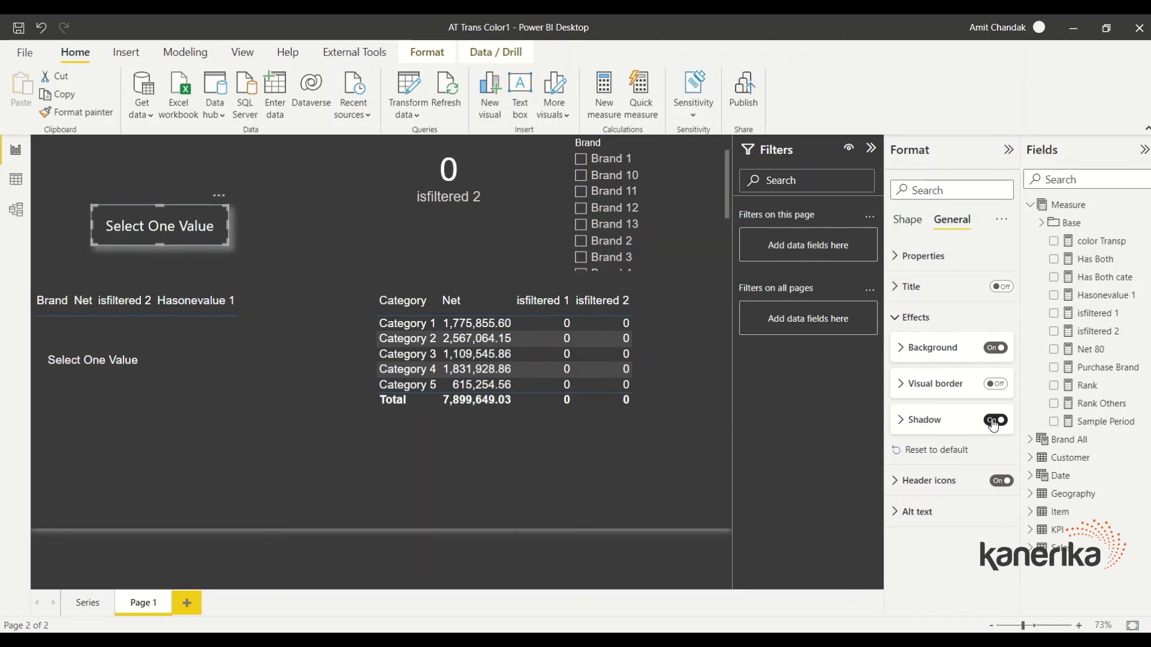
pyautogui.click(995, 423)
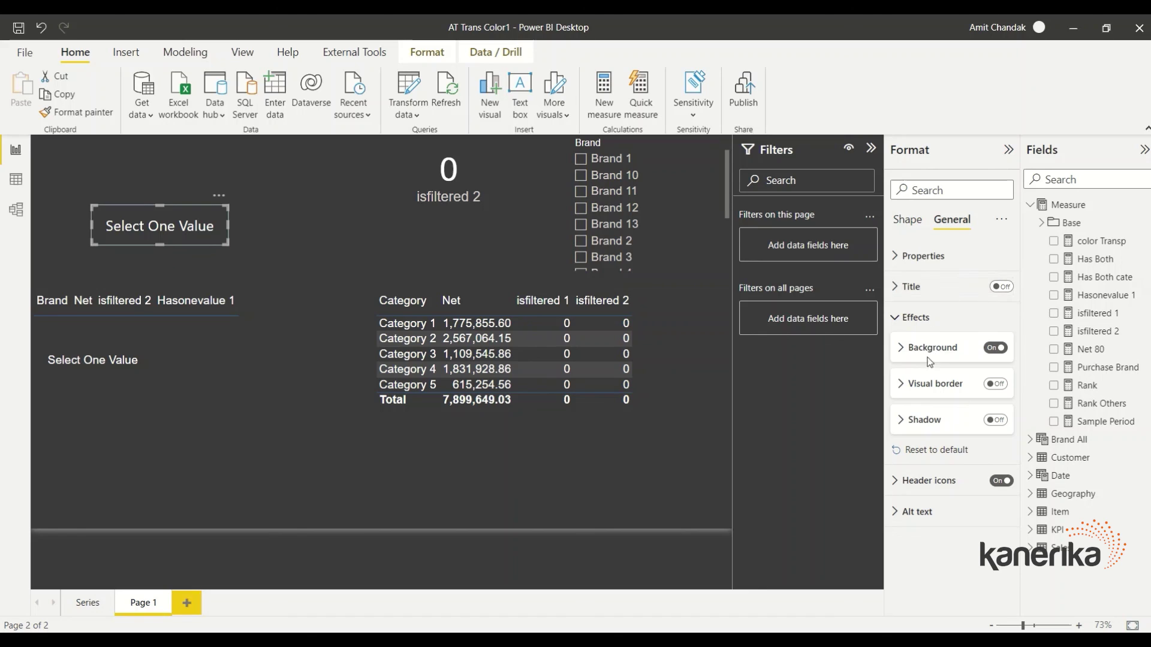
pyautogui.click(904, 384)
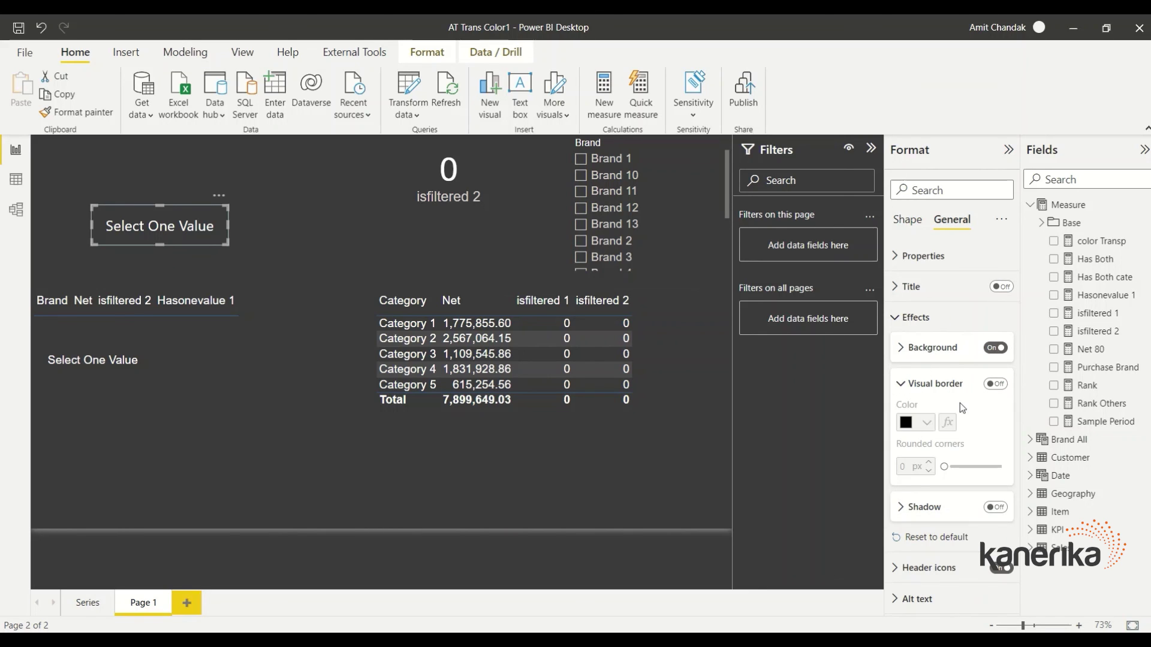
pyautogui.click(996, 384)
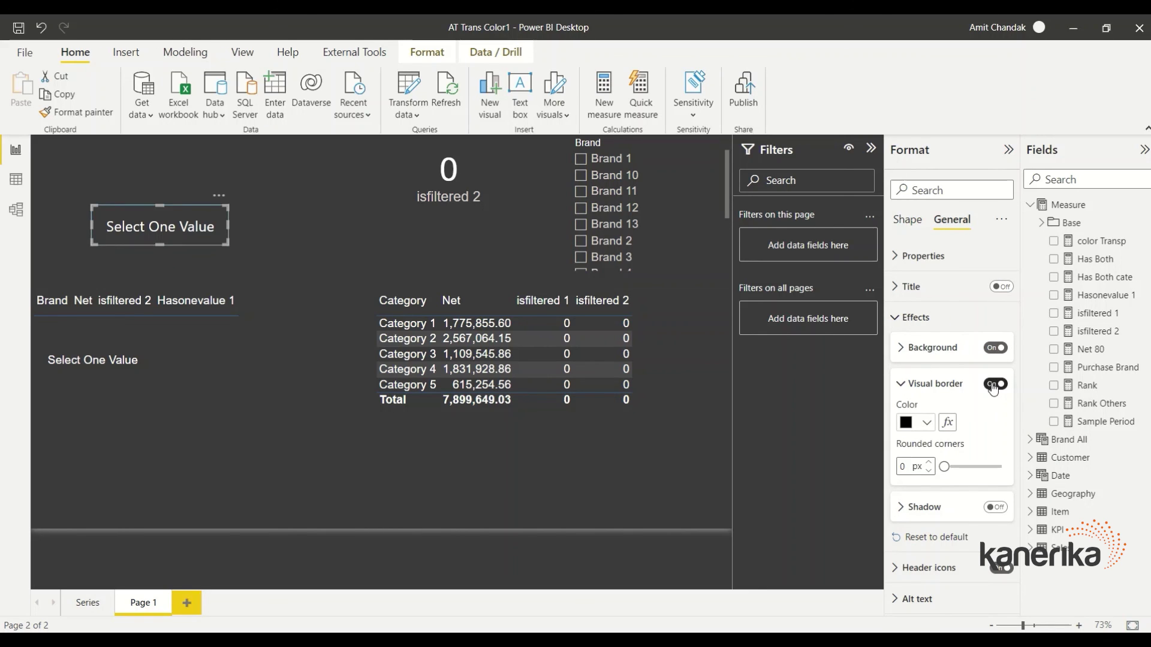
pyautogui.click(996, 384)
pyautogui.click(904, 385)
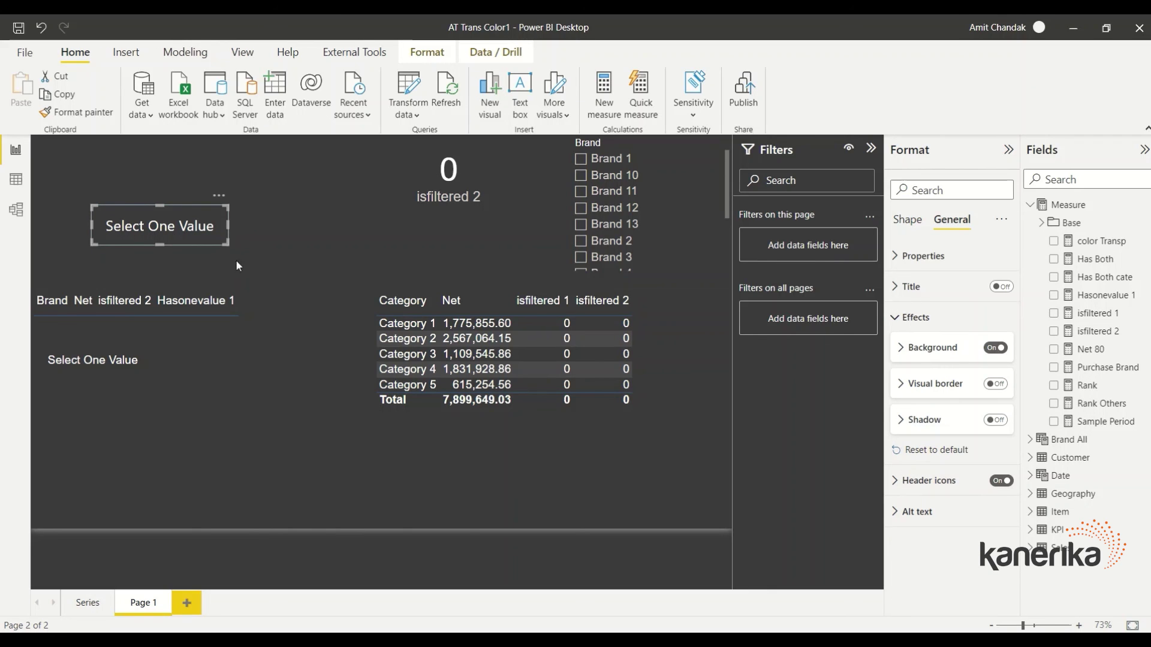
# Turn off the border in the style settings of the "Select One Value" rectangle.
pyautogui.click(910, 222)
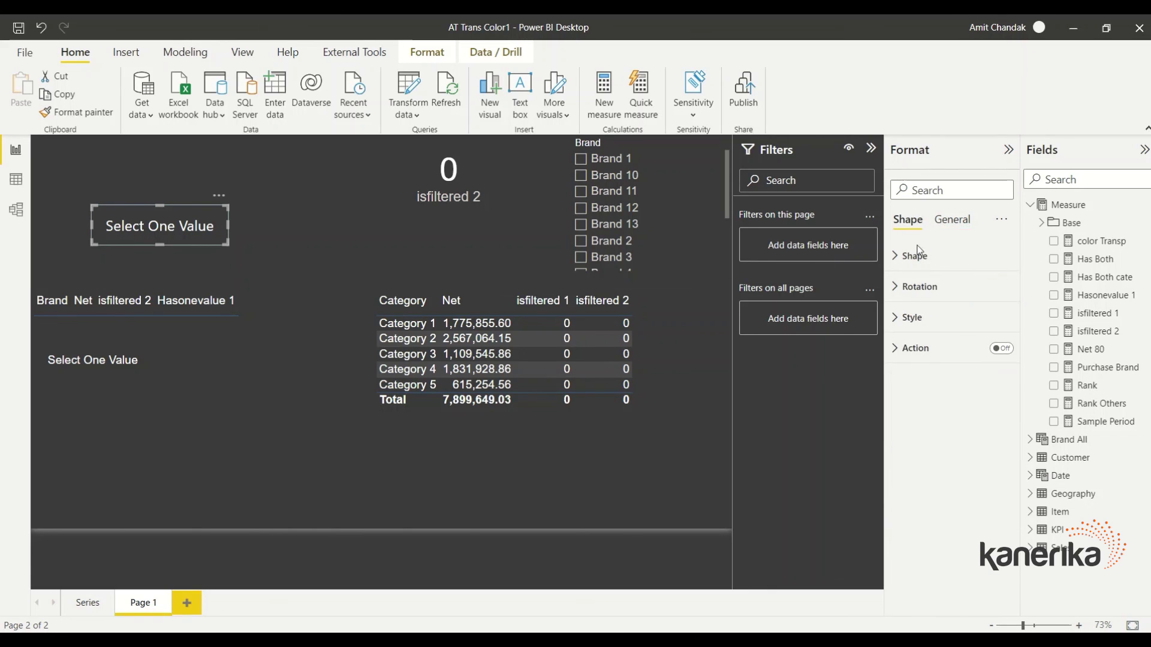
pyautogui.click(897, 318)
pyautogui.scroll(-1, 960, 420)
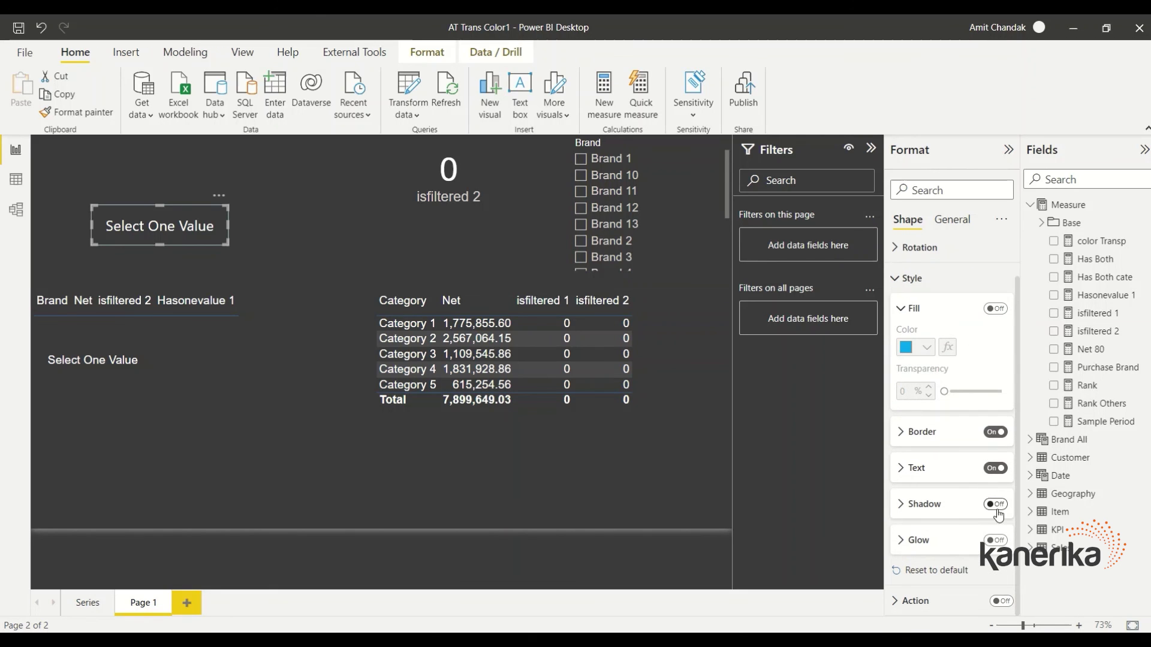
pyautogui.click(1000, 432)
pyautogui.click(274, 213)
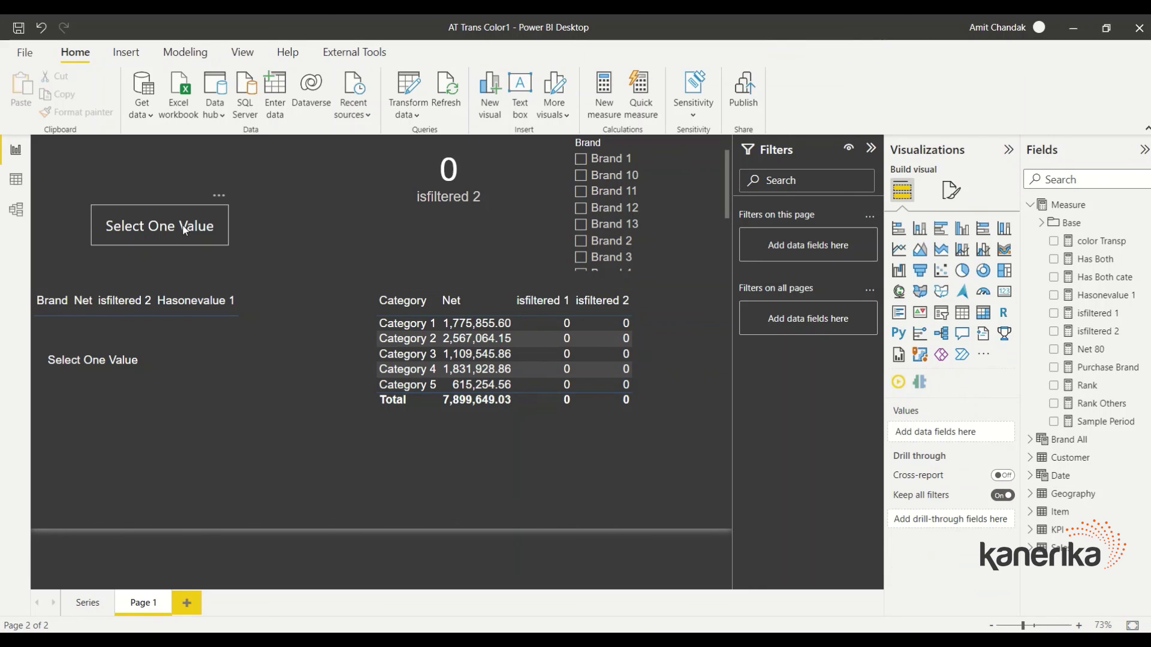
# Move the rectangle down into the Brand table's area, and shift the table aside to delete the old "Select One Value" text box.
pyautogui.moveTo(185, 230); pyautogui.dragTo(340, 355)
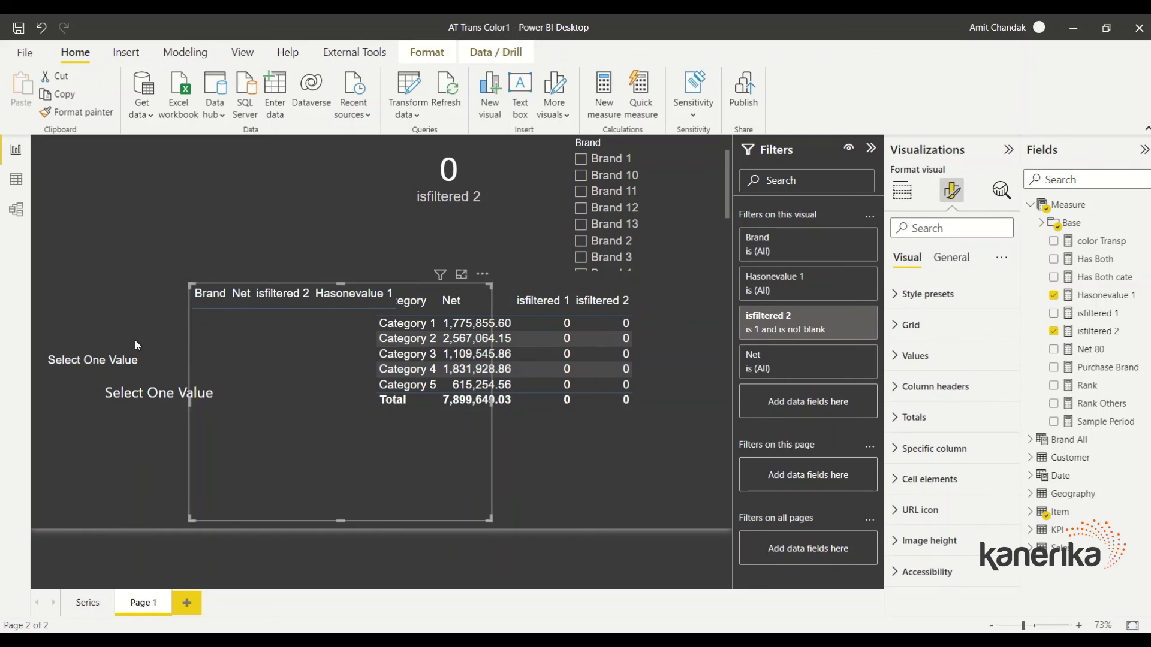
pyautogui.click(72, 353)
pyautogui.click(74, 356)
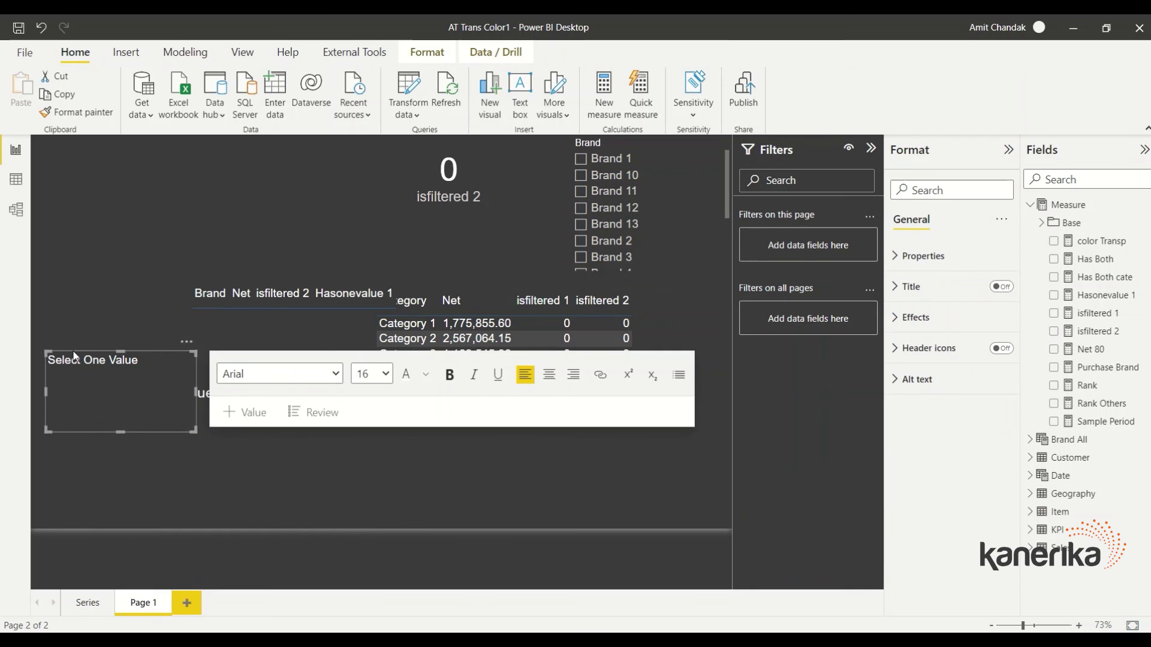
pyautogui.press('Delete')
pyautogui.write('t')
pyautogui.click(126, 433)
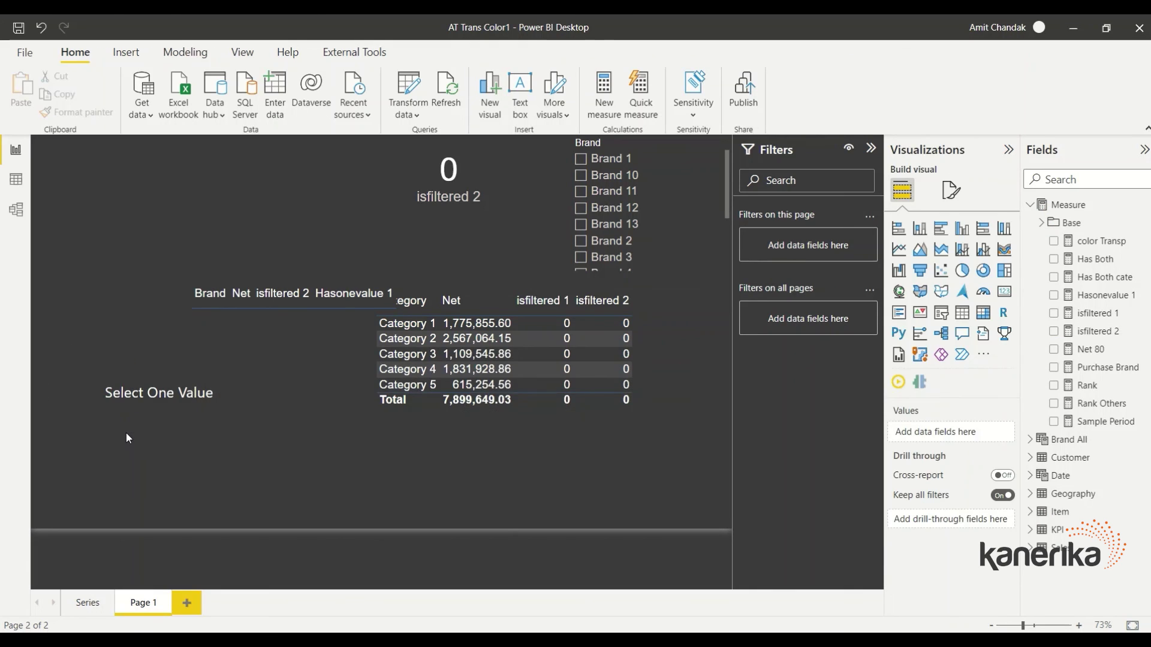
# Move the Brand table back over the "Select One Value" rectangle and bring the table to the front.
pyautogui.moveTo(268, 451); pyautogui.dragTo(154, 451)
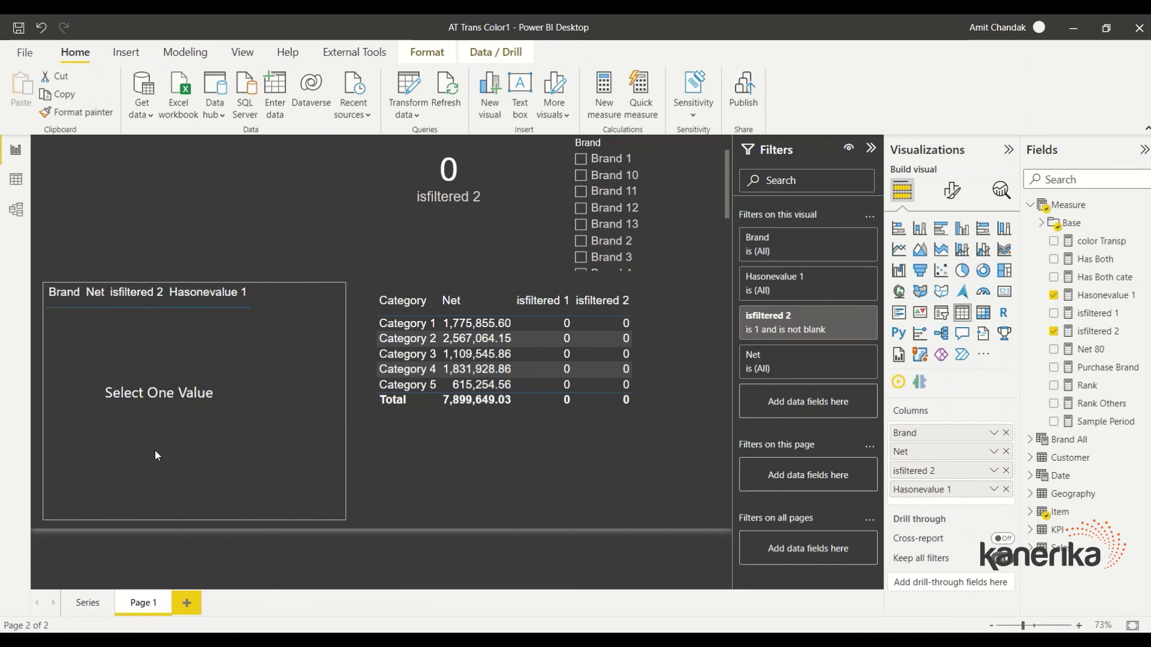
pyautogui.click(412, 54)
pyautogui.click(204, 112)
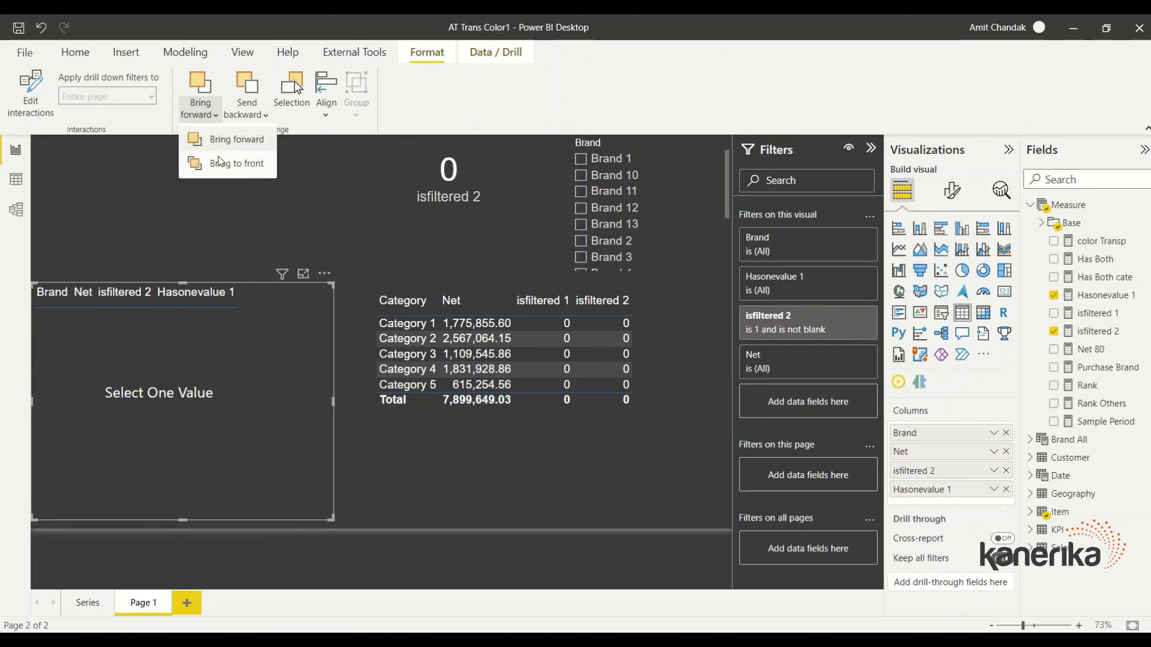
pyautogui.click(220, 162)
pyautogui.click(129, 202)
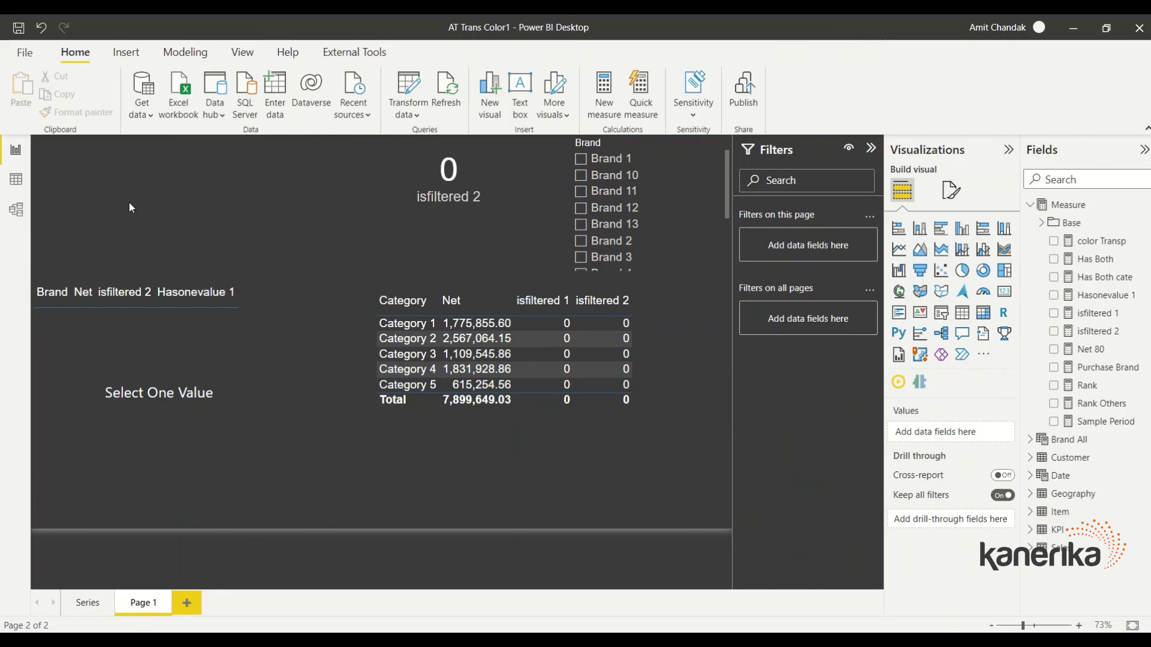
# Select Brand 10, Brand 11, Brand 12 and Brand 13 together in the Brand slicer to test the table and prompt.
pyautogui.click(580, 175)
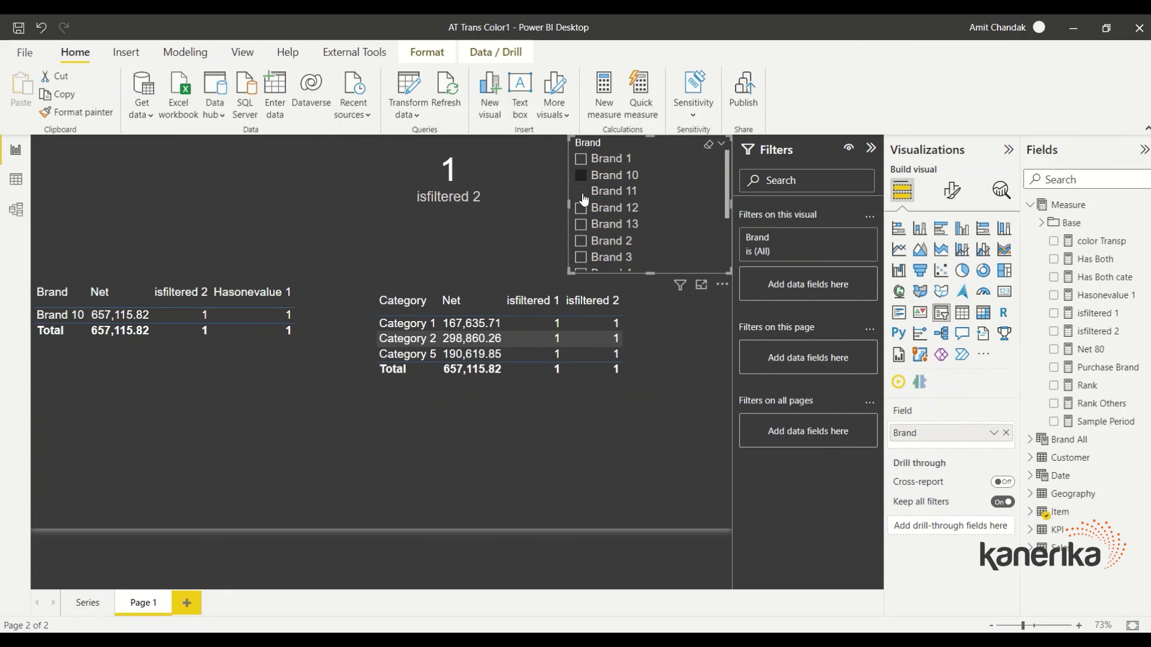
pyautogui.click(581, 192)
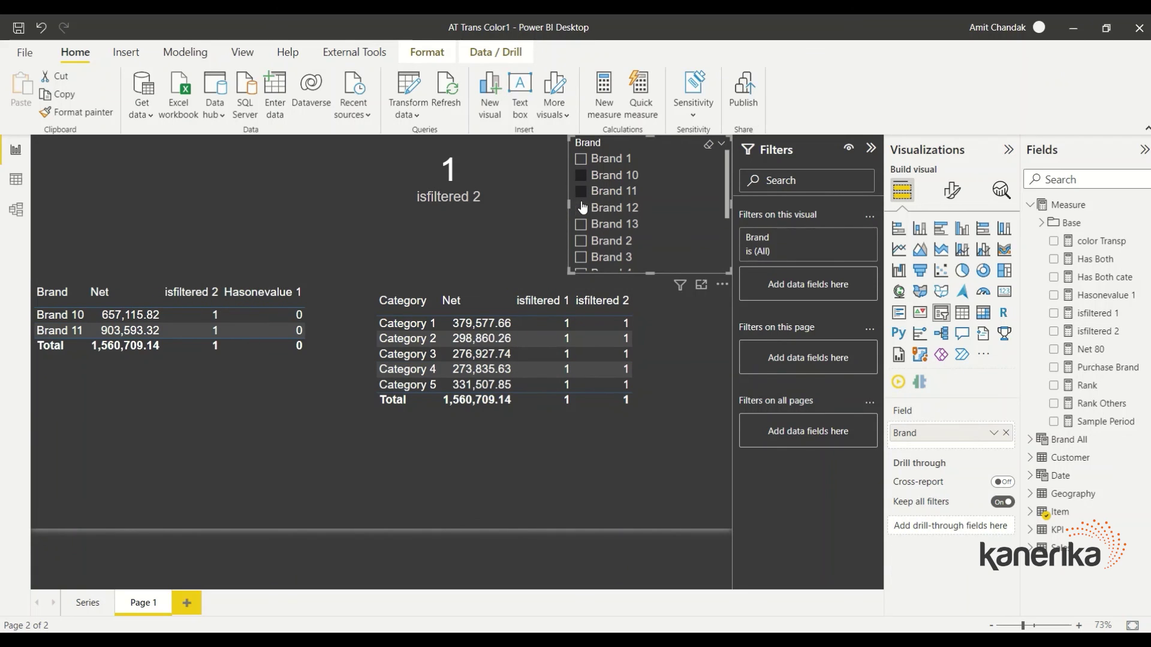
pyautogui.click(580, 208)
pyautogui.click(580, 228)
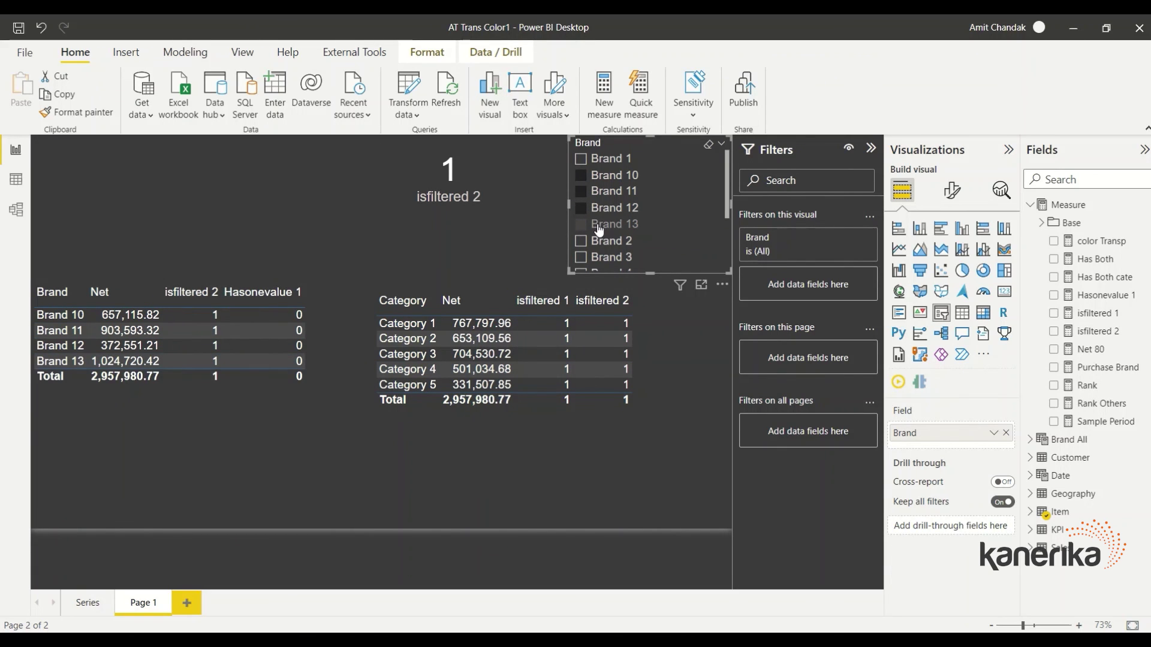